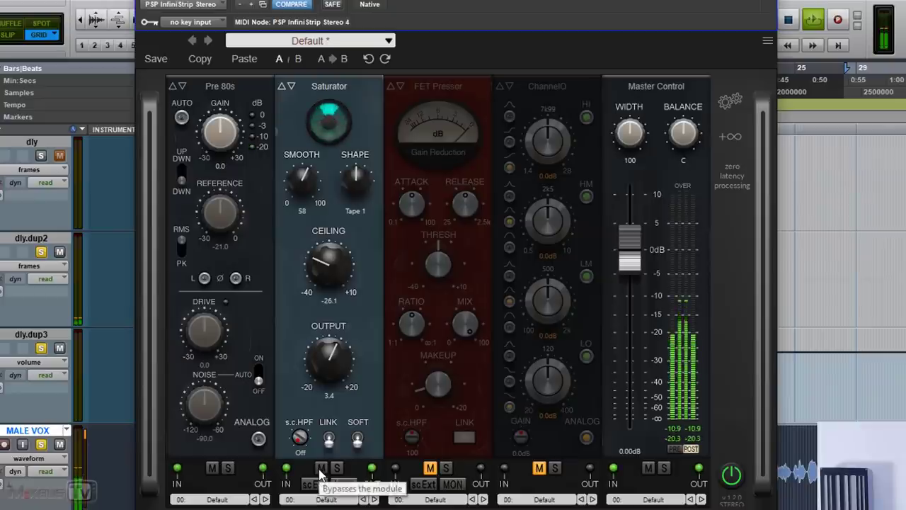
# Compare the vocal with the Saturator bypassed and active, set its shape to Tape 2, and stop playback.
pyautogui.click(320, 469)
pyautogui.click(320, 469)
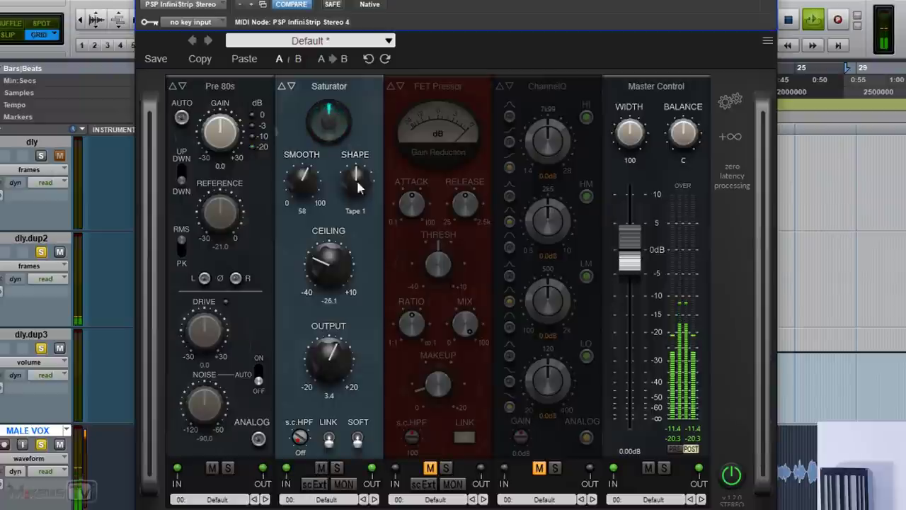
pyautogui.moveTo(359, 186); pyautogui.dragTo(362, 168)
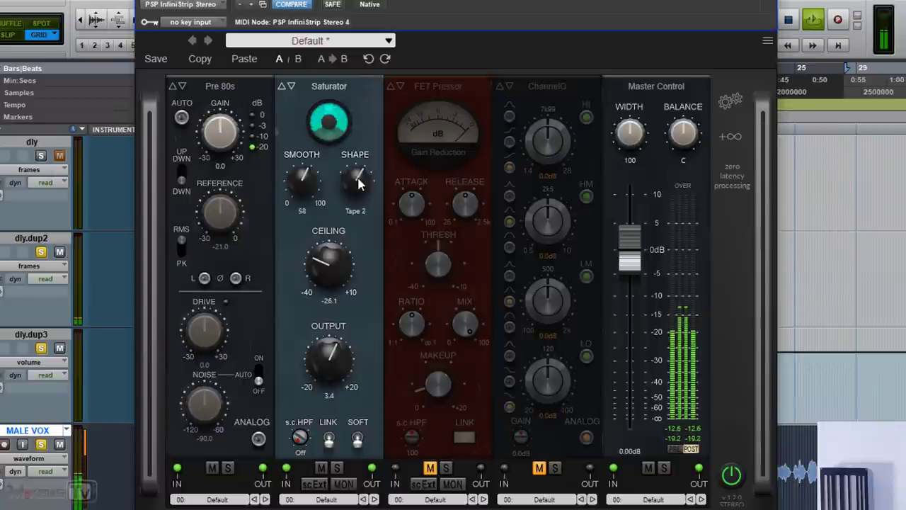
pyautogui.moveTo(358, 181); pyautogui.dragTo(361, 168)
pyautogui.press('space')
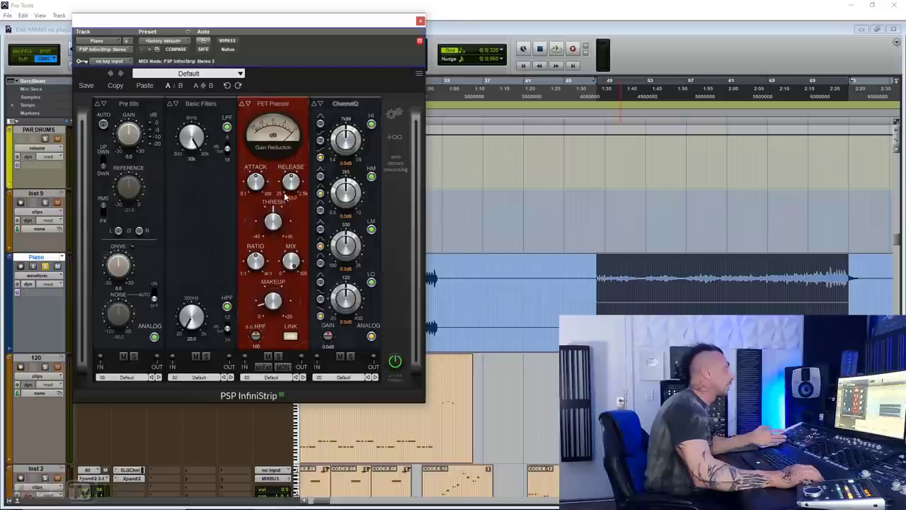
# Try moving the FET Pressor module ahead of Basic Filters and return it to its original place in the chain.
pyautogui.click(322, 302)
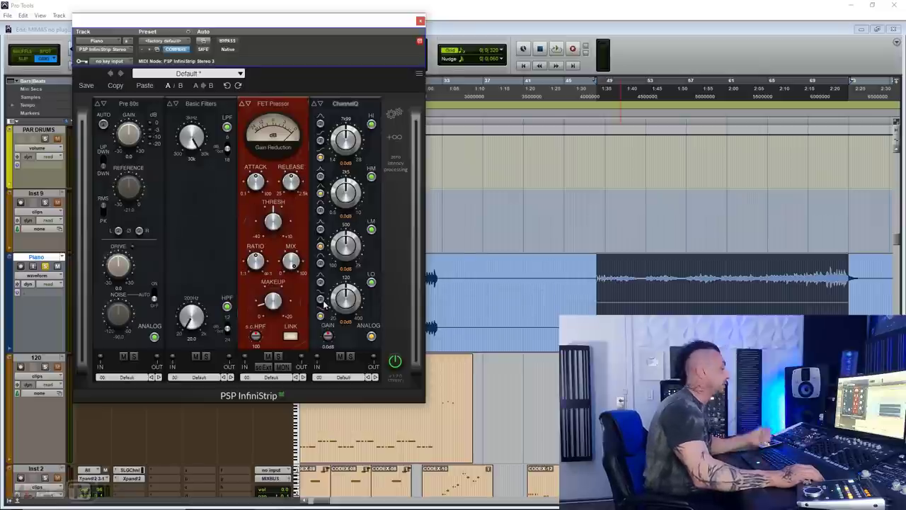
pyautogui.moveTo(300, 107); pyautogui.dragTo(227, 107)
pyautogui.moveTo(322, 106); pyautogui.dragTo(347, 105)
pyautogui.moveTo(217, 105); pyautogui.dragTo(268, 108)
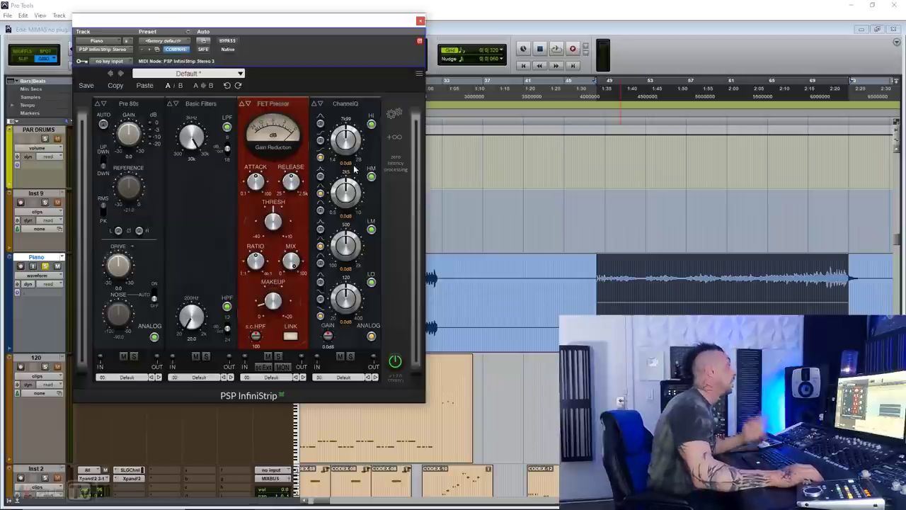
# Add a Master Control module to the end of the piano strip and replace the Pre 80s preamp with Gain.
pyautogui.click(395, 138)
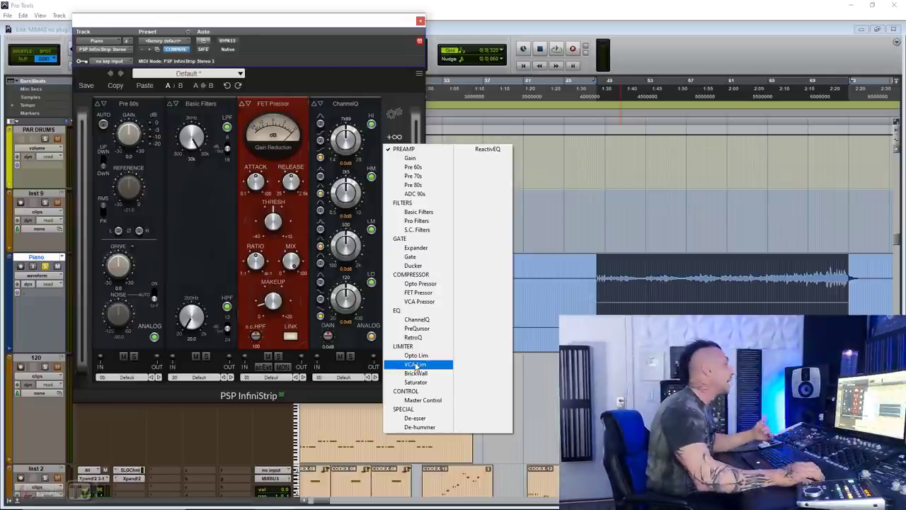
pyautogui.click(425, 401)
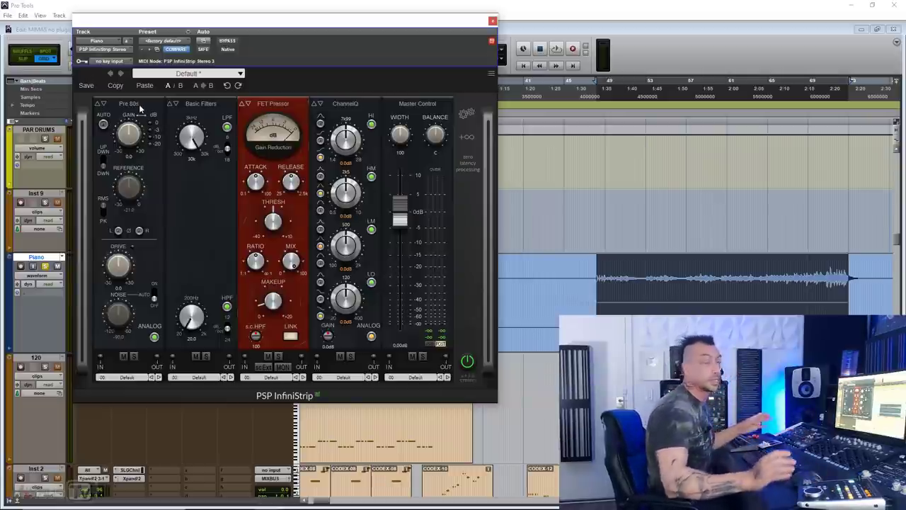
pyautogui.click(131, 104)
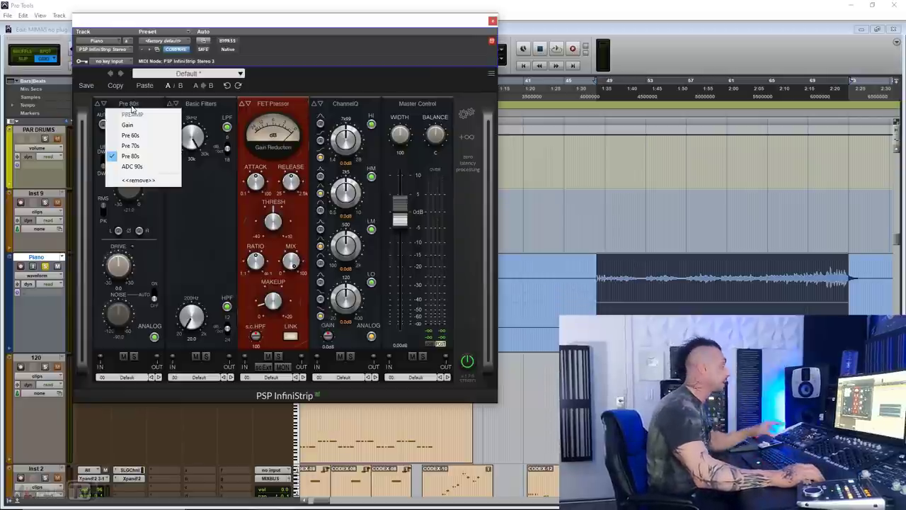
pyautogui.click(128, 124)
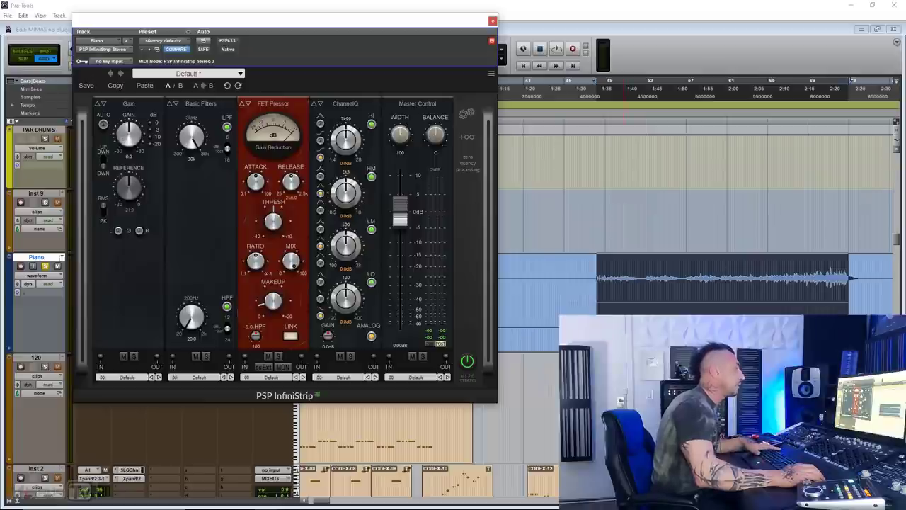
# Bypass the FET Pressor, ChannelQ, Master Control and Basic Filters modules, leaving only Gain active.
pyautogui.click(269, 356)
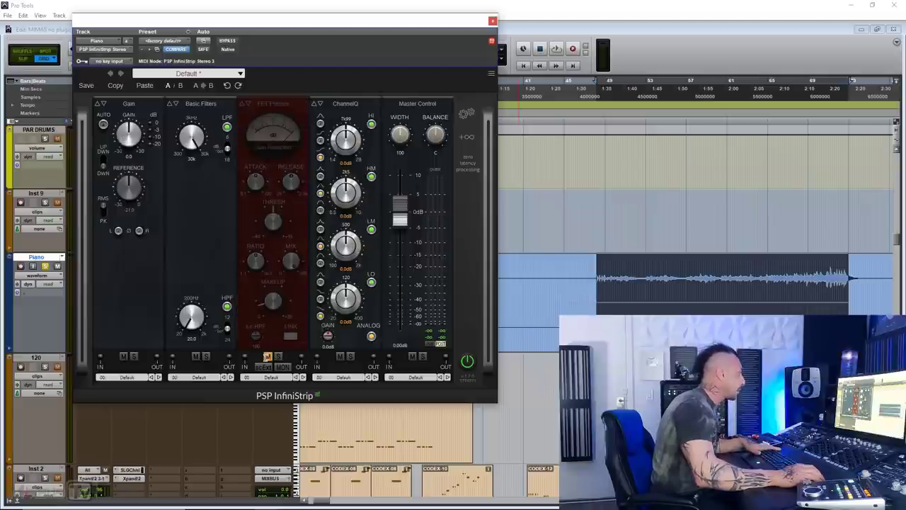
pyautogui.click(340, 356)
pyautogui.click(412, 357)
pyautogui.click(195, 356)
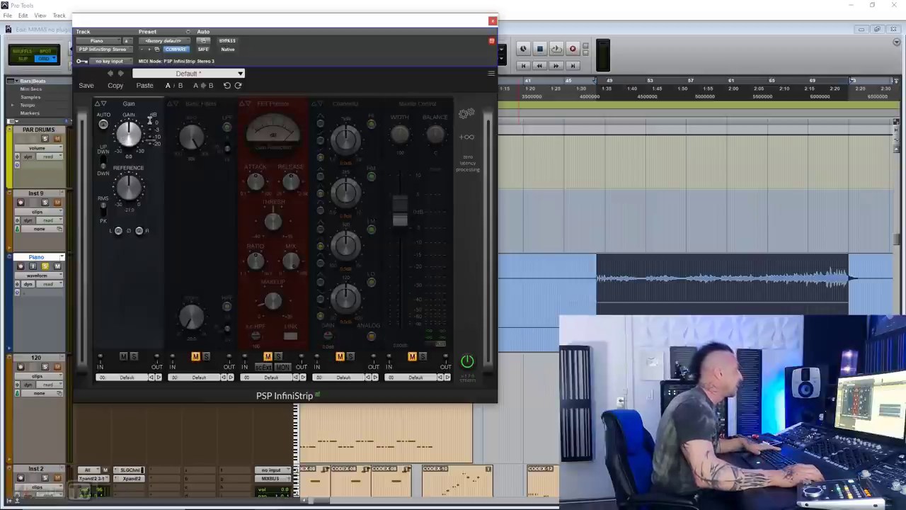
# Audition the piano with automatic gain at a -30.7 reference and select the louder end of the piano clip.
pyautogui.click(104, 124)
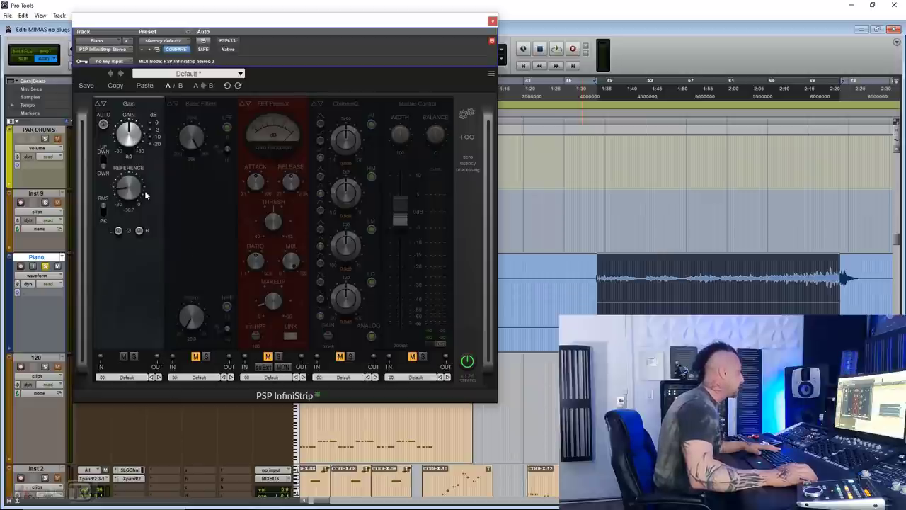
pyautogui.press('space')
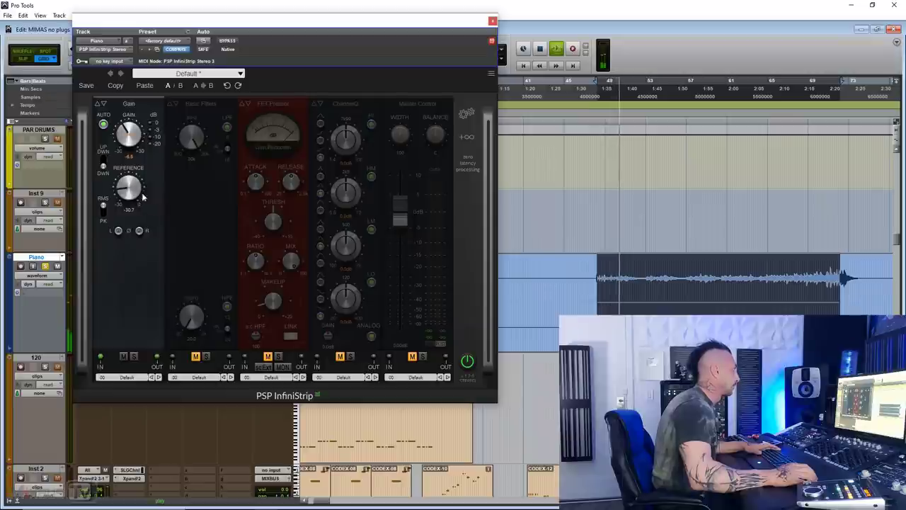
pyautogui.press('space')
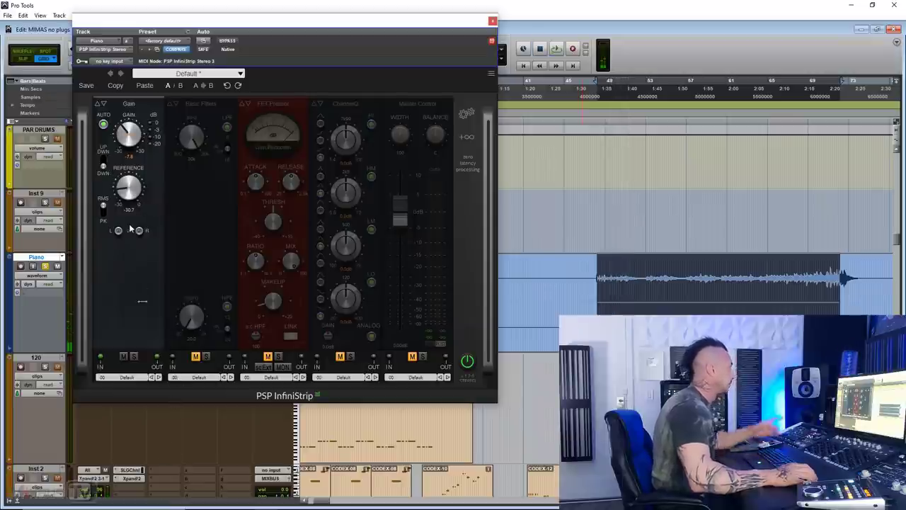
pyautogui.click(808, 272)
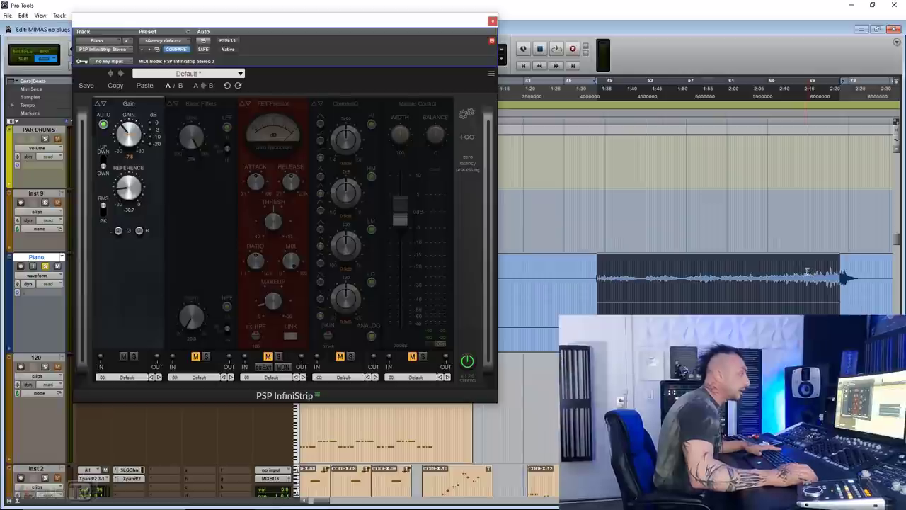
pyautogui.moveTo(809, 271); pyautogui.dragTo(848, 269)
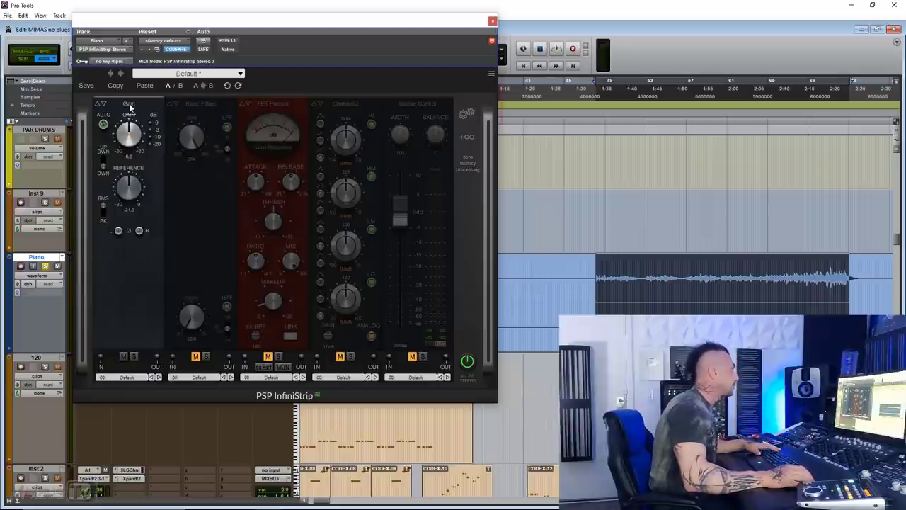
# Replace the Gain module with the Pre 60s preamp.
pyautogui.click(128, 106)
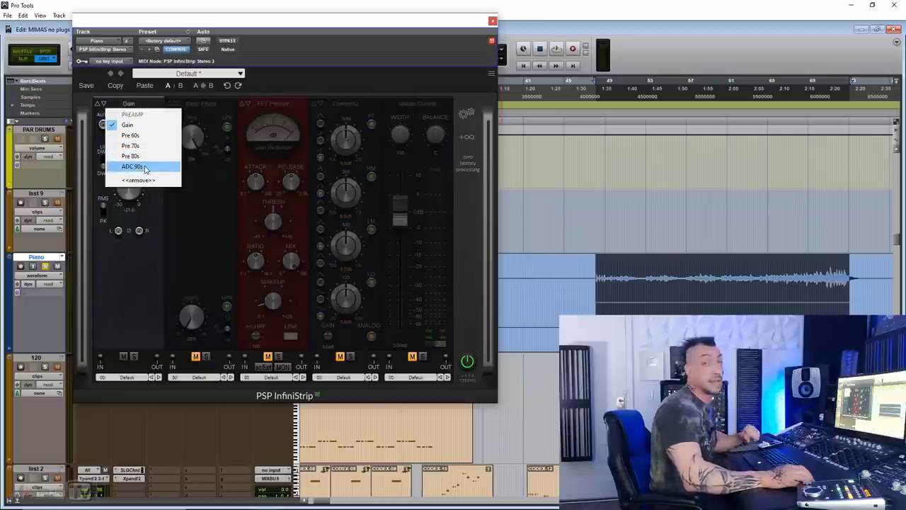
pyautogui.click(140, 137)
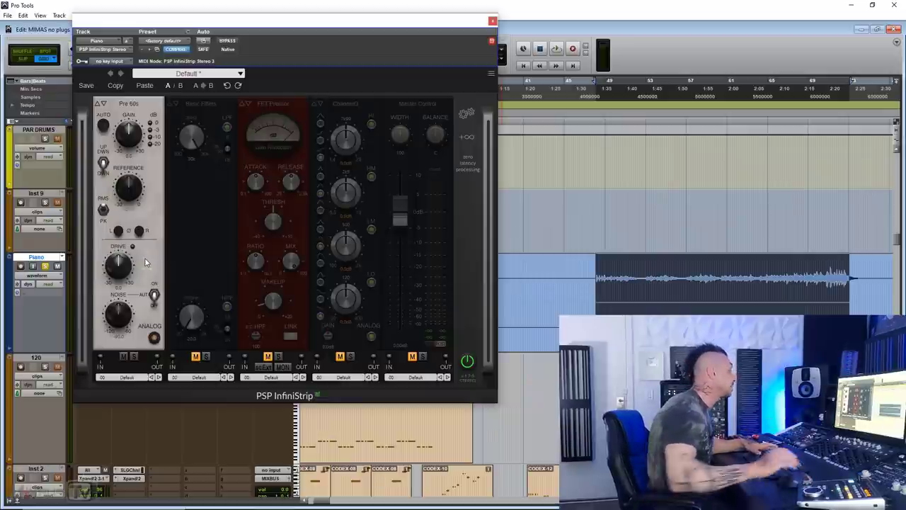
pyautogui.click(130, 104)
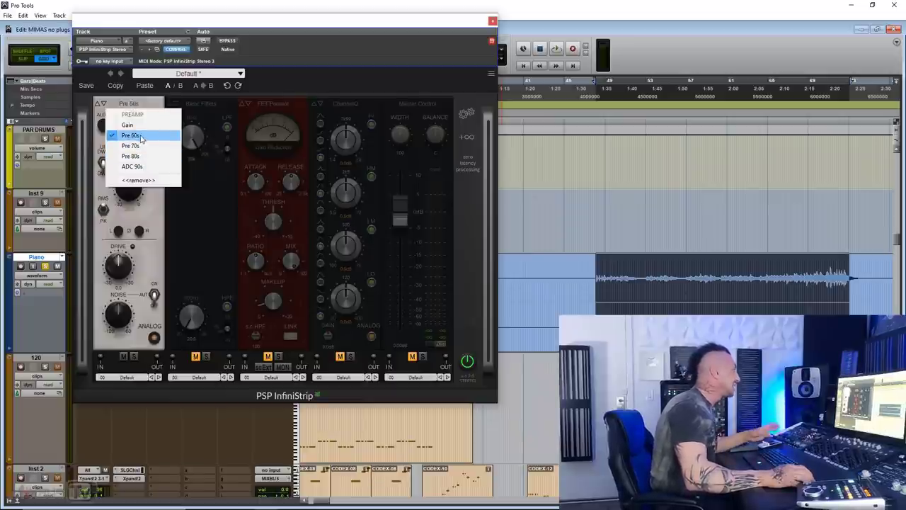
pyautogui.click(189, 234)
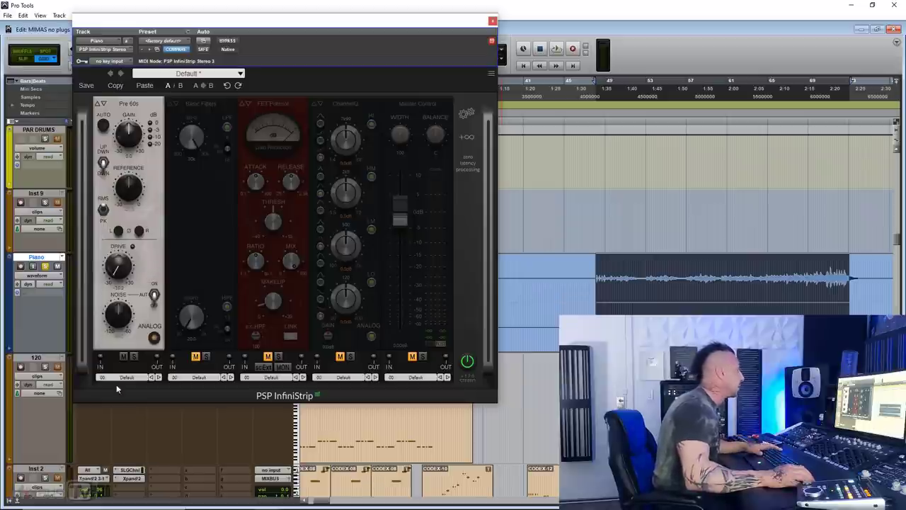
# Play the piano through the Pre 60s, reactivate Master Control and lower its fader to about -3.3 dB.
pyautogui.press('space')
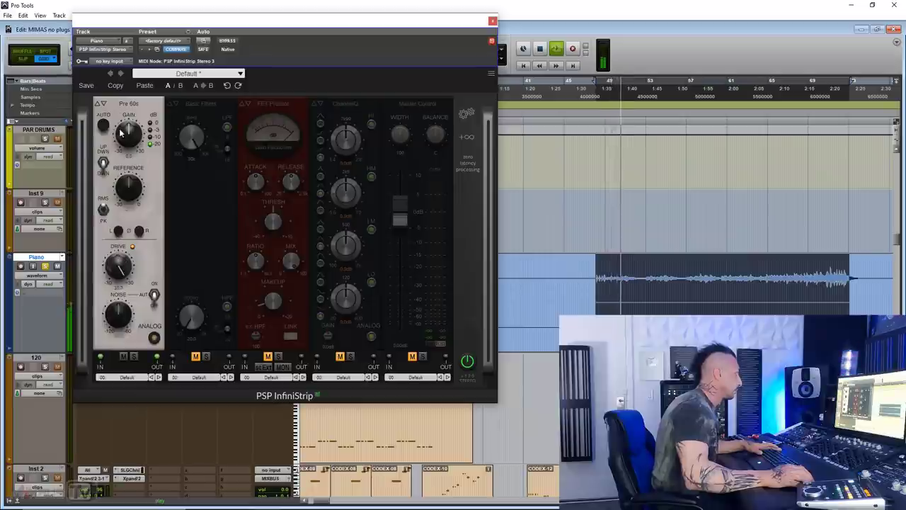
pyautogui.click(412, 357)
pyautogui.moveTo(402, 222); pyautogui.dragTo(402, 232)
# Compare the piano with the Pre 60s bypassed and active, and lower the Master Control fader to about -5.5 dB.
pyautogui.click(124, 356)
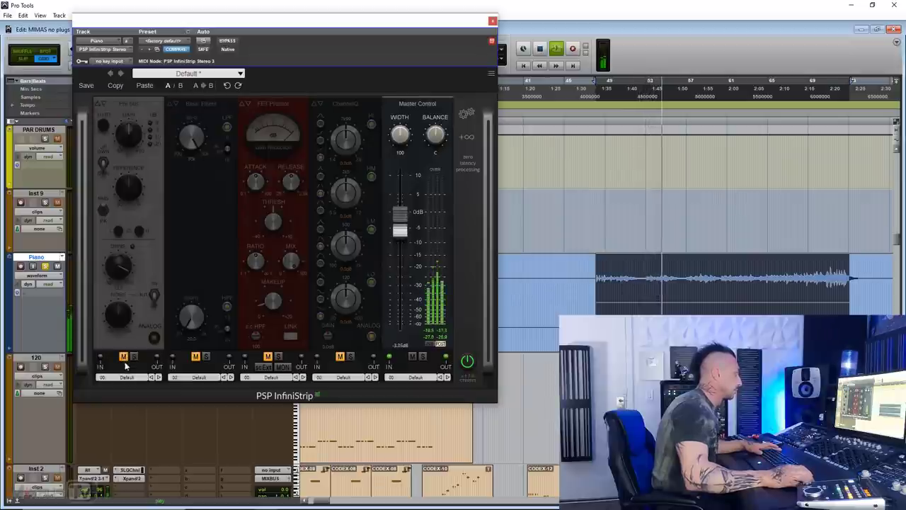
pyautogui.click(124, 357)
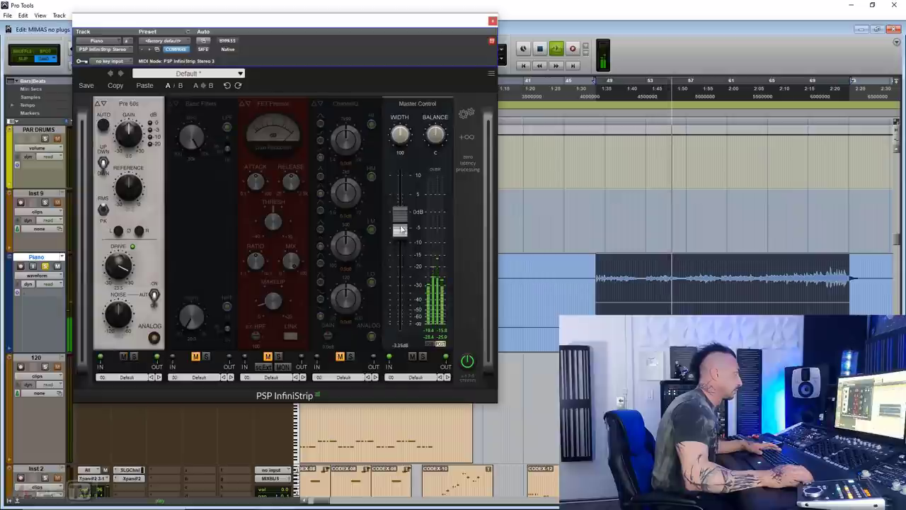
pyautogui.moveTo(401, 233); pyautogui.dragTo(401, 238)
pyautogui.press('space')
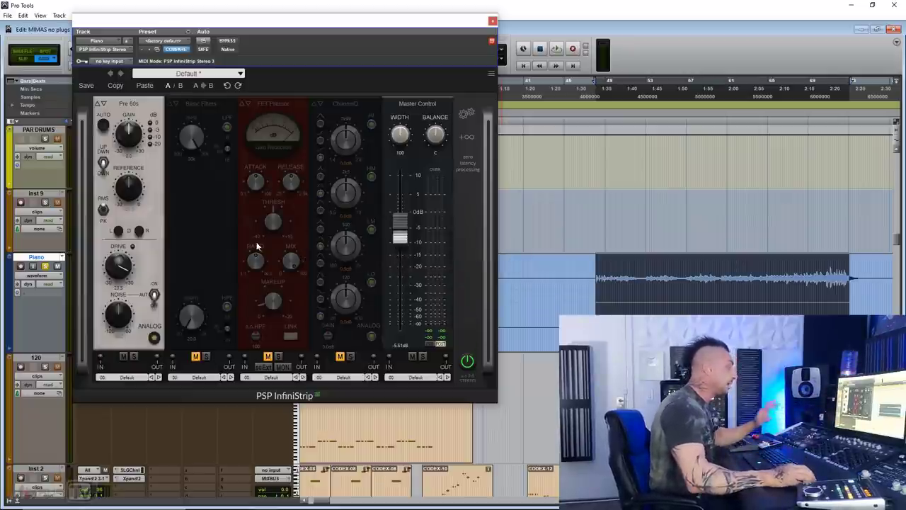
# Play the piano again and listen to the level-matched difference between the bypassed and active Pre 60s.
pyautogui.press('space')
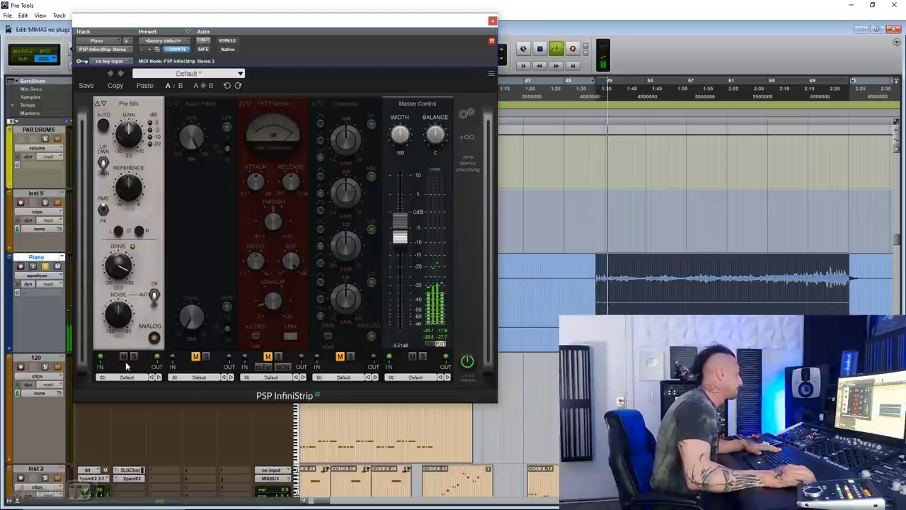
pyautogui.click(124, 357)
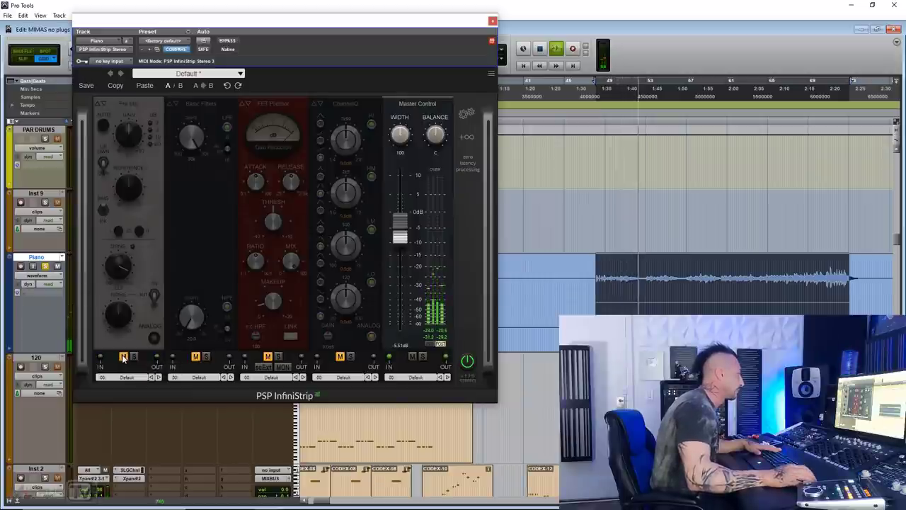
pyautogui.click(124, 356)
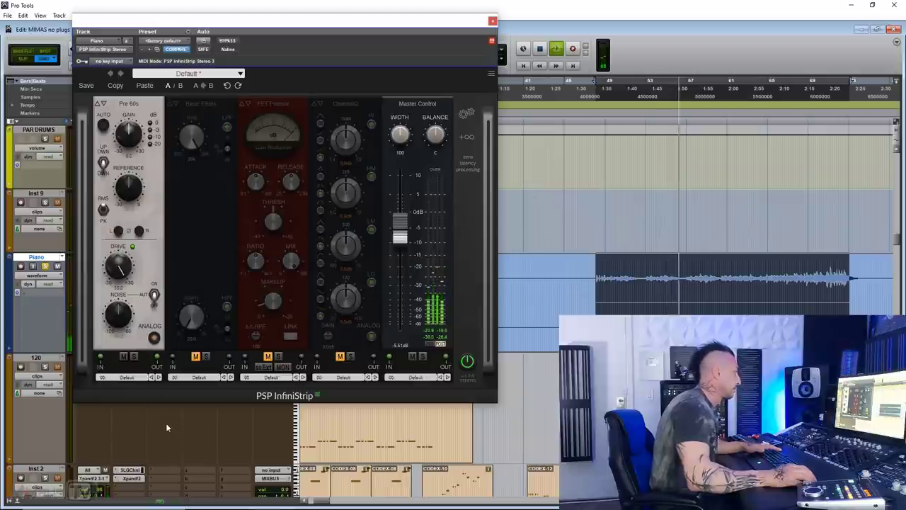
pyautogui.press('space')
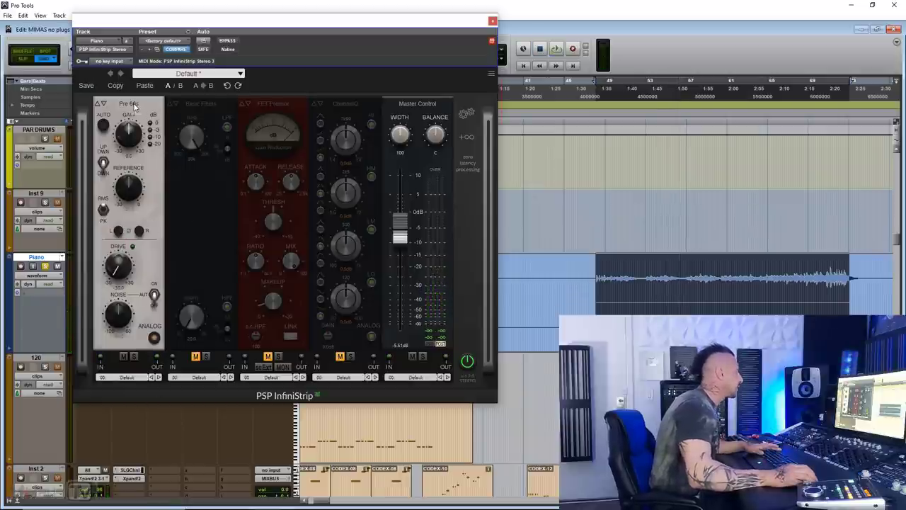
# Switch the preamp module to Pre 70s and play the piano through it with the drive at about 26.8.
pyautogui.click(135, 105)
pyautogui.click(142, 148)
pyautogui.press('space')
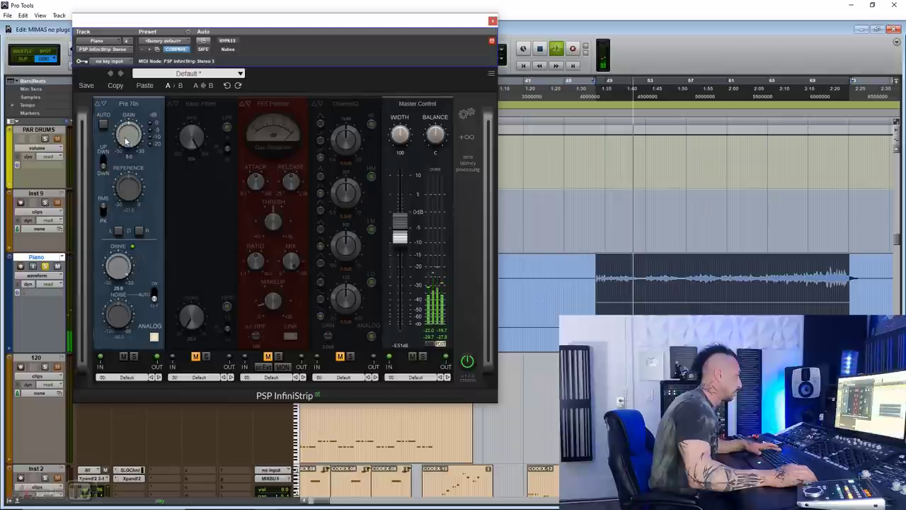
# Audition the Pre 70s analog option, lower the Master Control fader to about -8.3 dB, and stop playback.
pyautogui.click(155, 337)
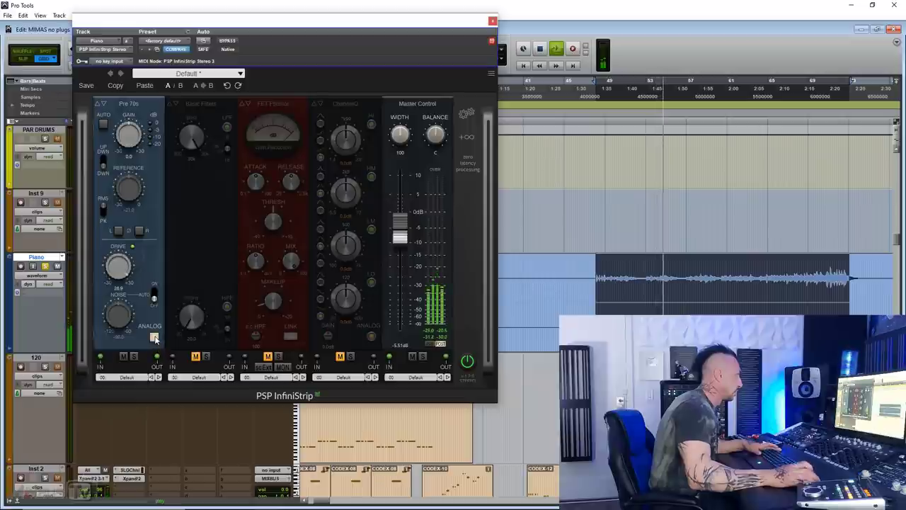
pyautogui.moveTo(400, 234); pyautogui.dragTo(405, 247)
pyautogui.press('space')
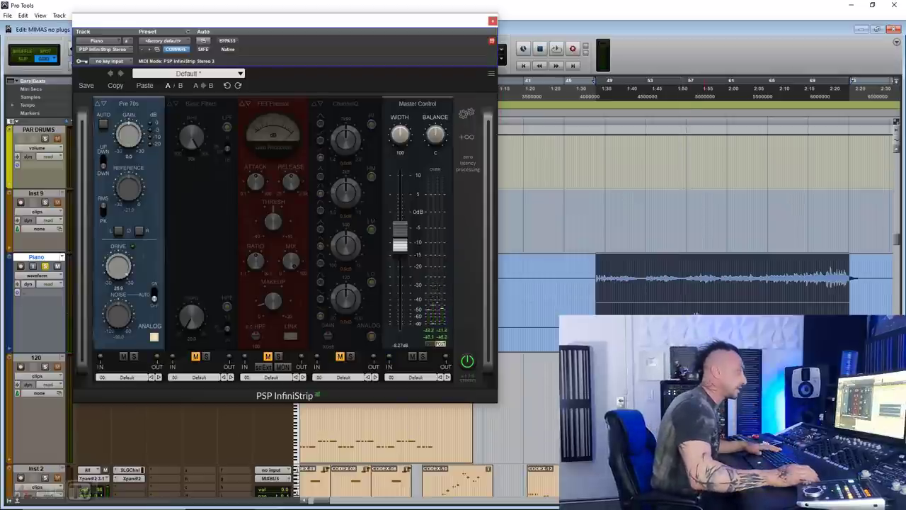
# Select the piano clip from bar 57 to 73 and lower Master Control to about -10 dB while comparing the Pre 70s with bypass.
pyautogui.moveTo(686, 277); pyautogui.dragTo(848, 273)
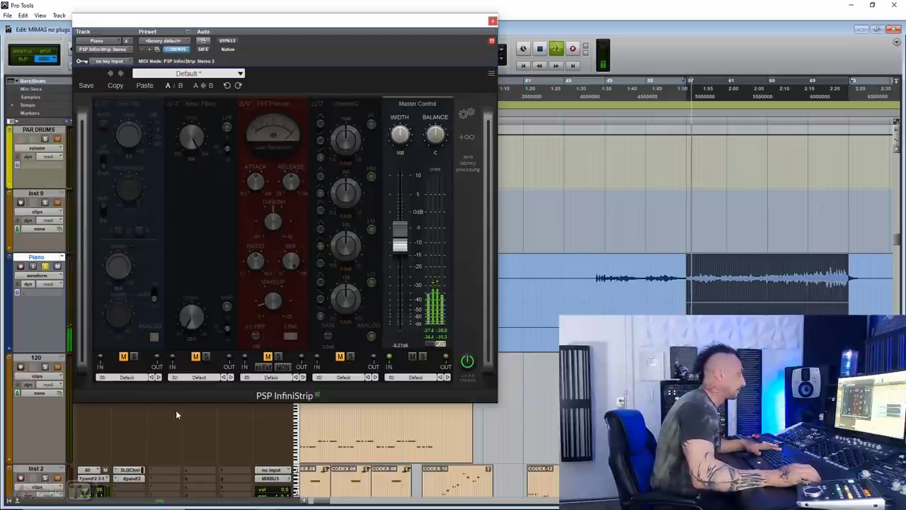
pyautogui.click(123, 357)
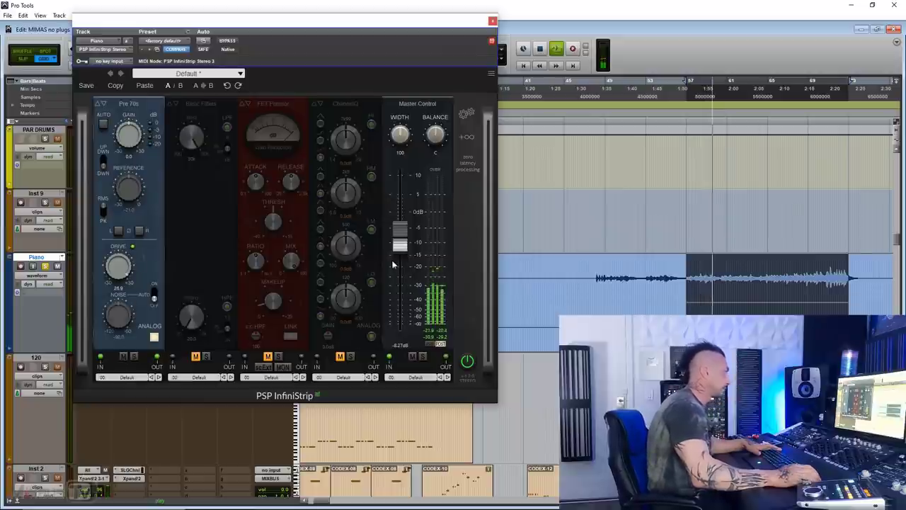
pyautogui.moveTo(403, 245); pyautogui.dragTo(403, 250)
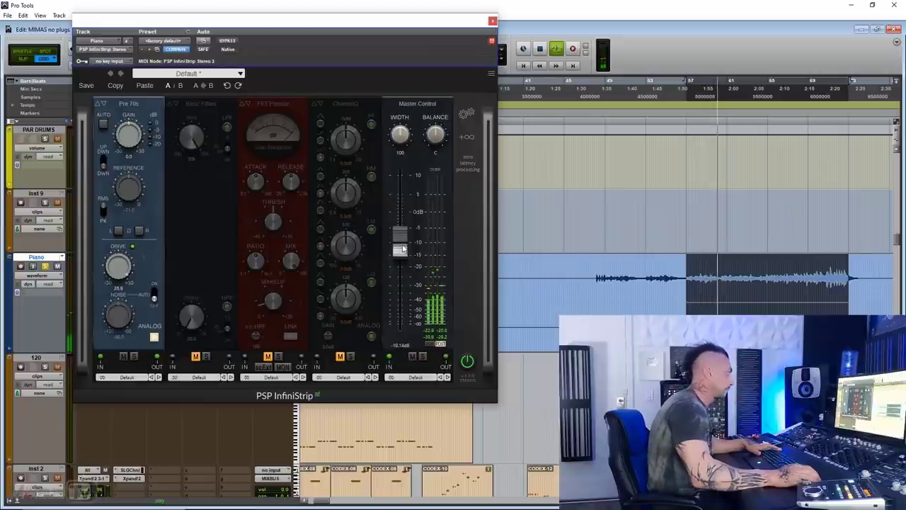
pyautogui.click(123, 357)
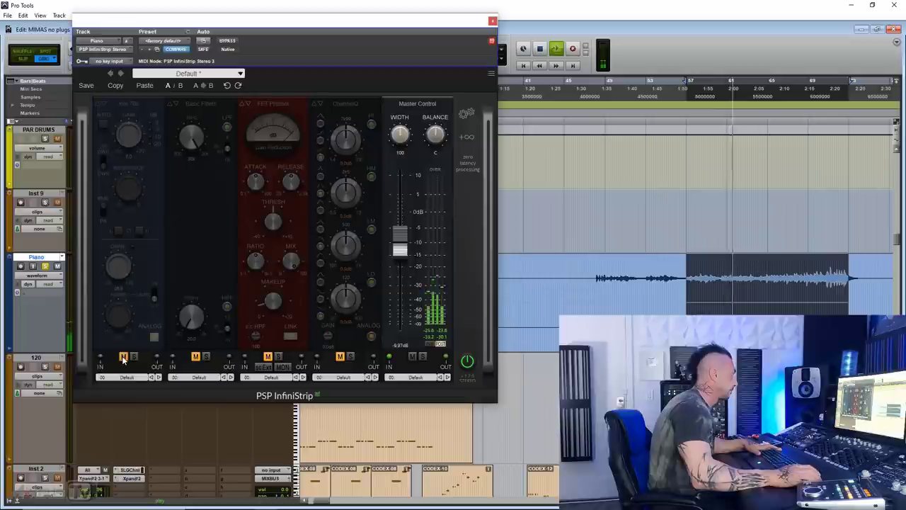
# Re-enable the Pre 70s on the piano, lower its drive to about 21.2, and stop playback.
pyautogui.click(123, 357)
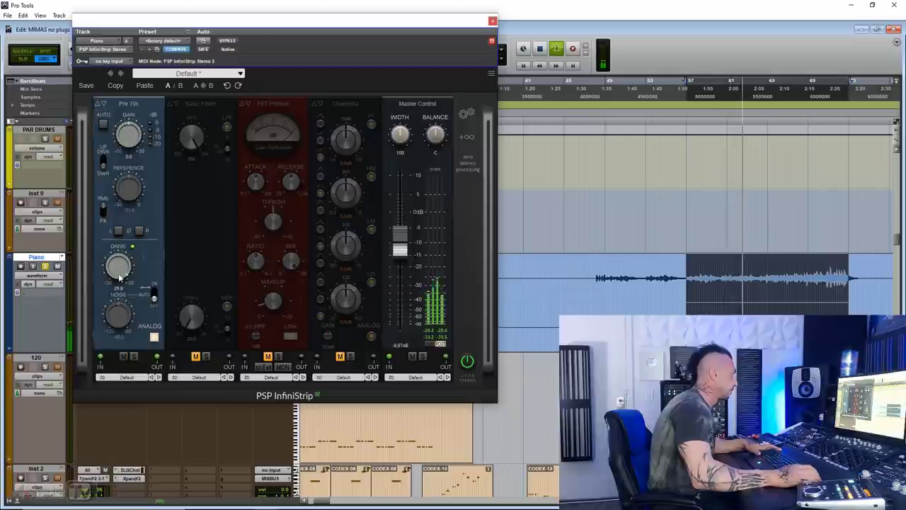
pyautogui.moveTo(121, 272); pyautogui.dragTo(121, 285)
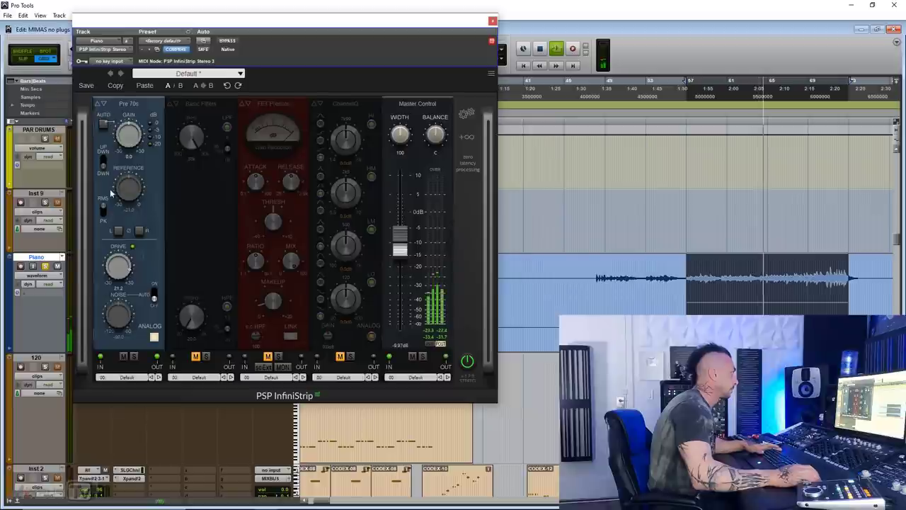
pyautogui.press('space')
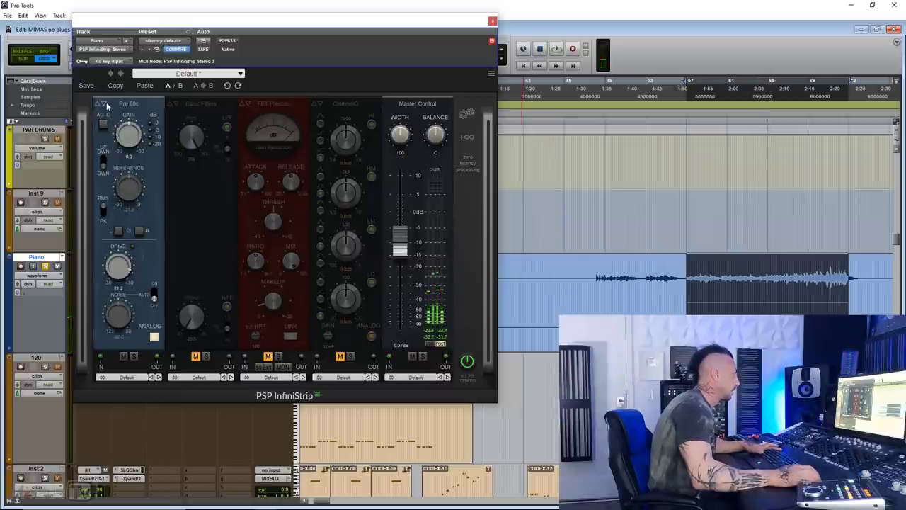
# Switch to the Pre 80s, compare it with bypass on the piano, and lower Master Control to about -11.2 dB.
pyautogui.click(106, 103)
pyautogui.press('space')
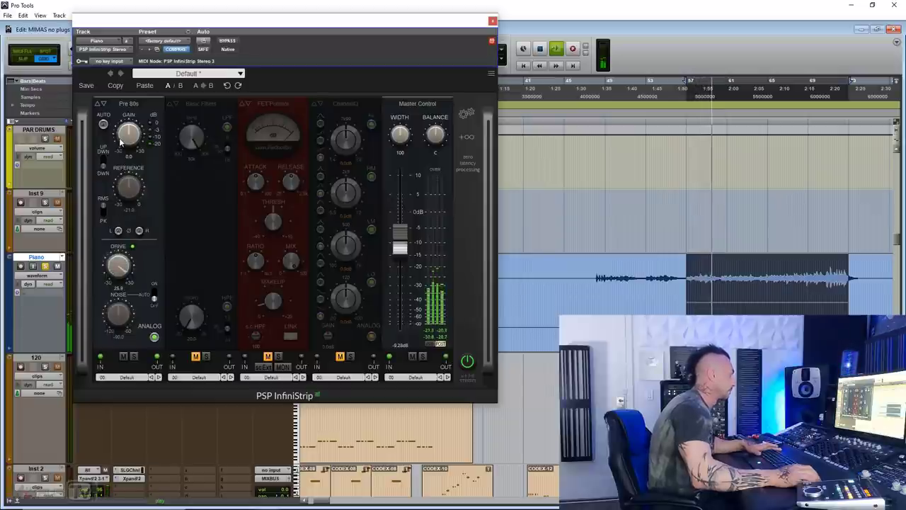
pyautogui.click(124, 356)
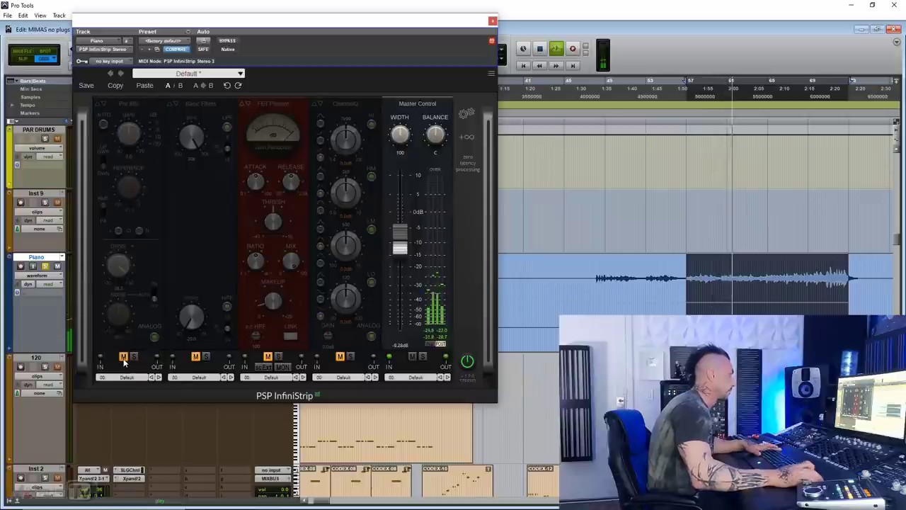
pyautogui.click(124, 356)
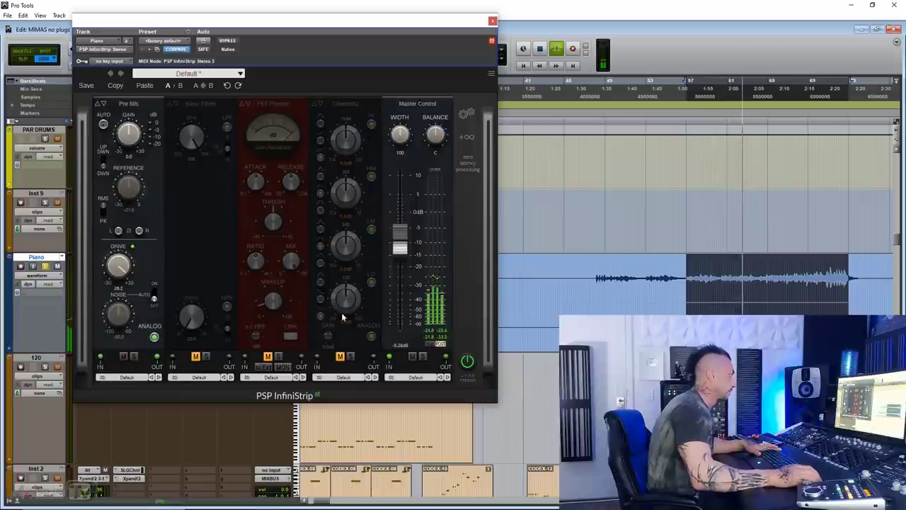
pyautogui.moveTo(400, 241); pyautogui.dragTo(404, 253)
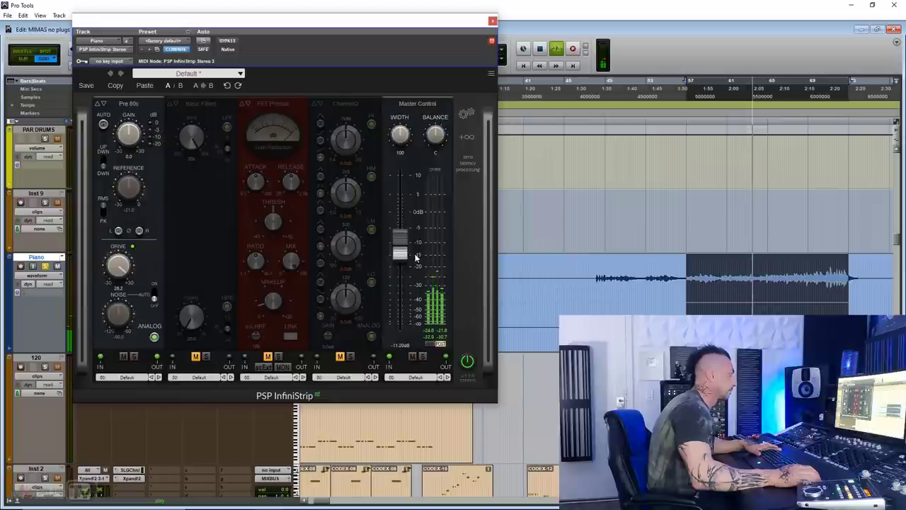
pyautogui.press('space')
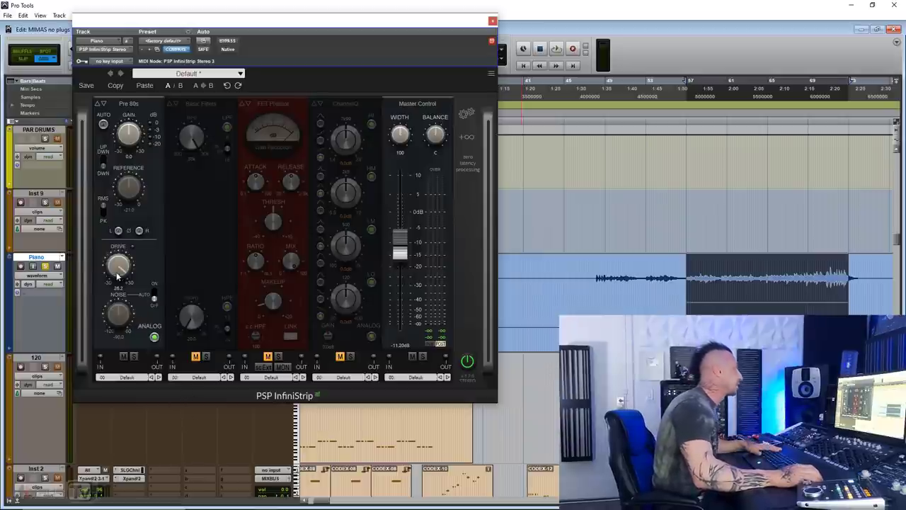
# Play the piano selection from about bar 60 to 73 and switch the preamp from Pre 80s to Pre 70s.
pyautogui.click(128, 103)
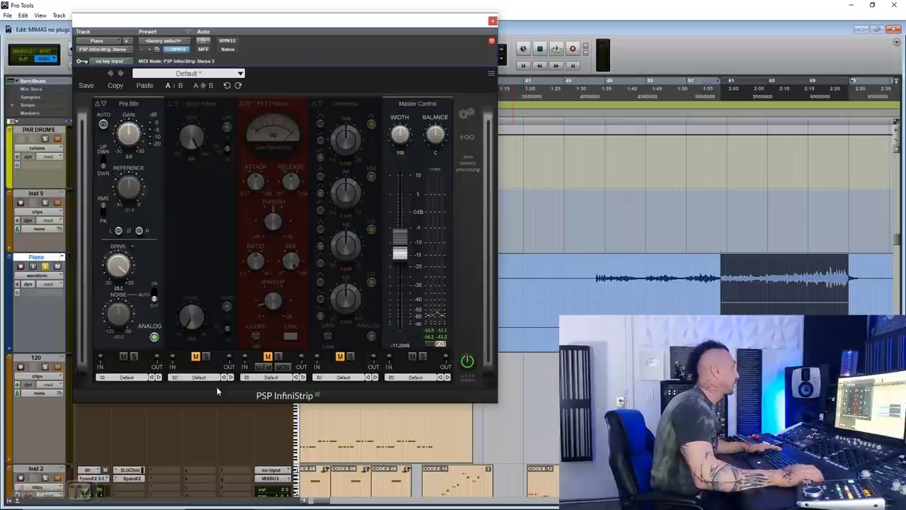
pyautogui.press('space')
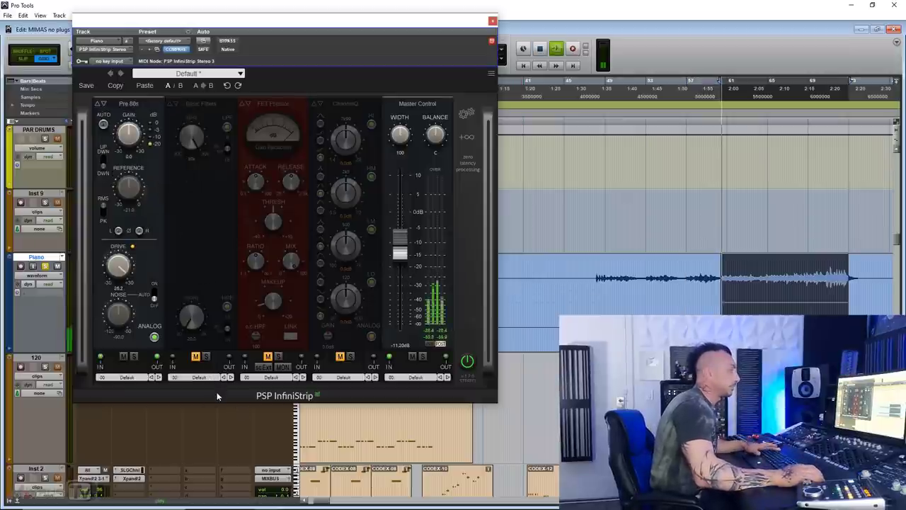
pyautogui.click(128, 103)
pyautogui.click(131, 146)
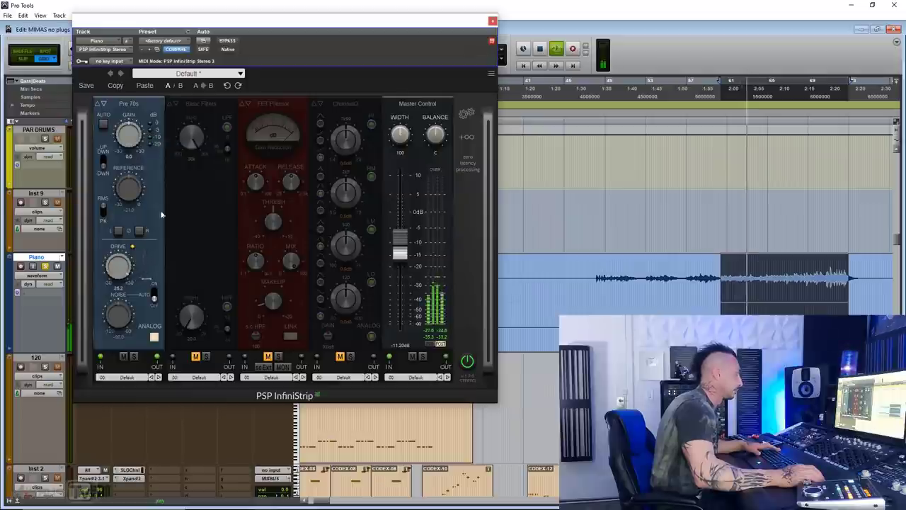
# Switch the preamp module to Pre 60s and compare it with bypass while the piano plays.
pyautogui.click(129, 104)
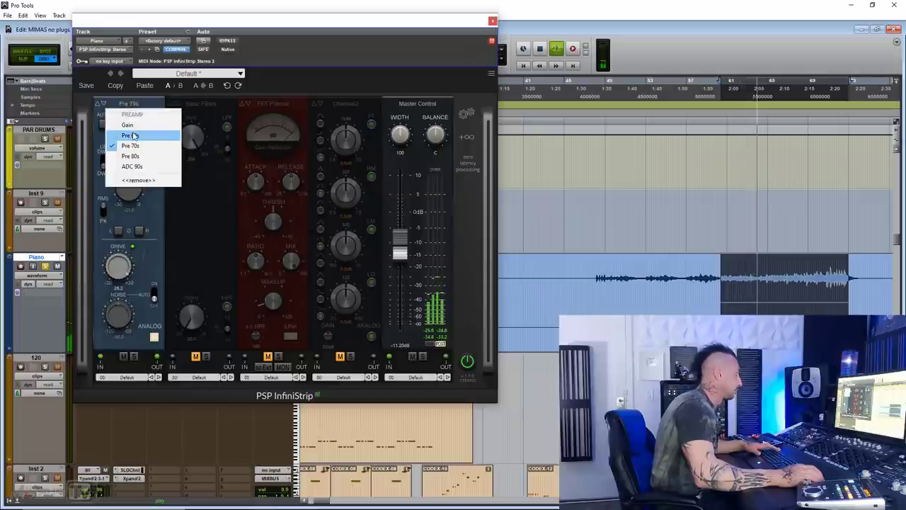
pyautogui.click(131, 136)
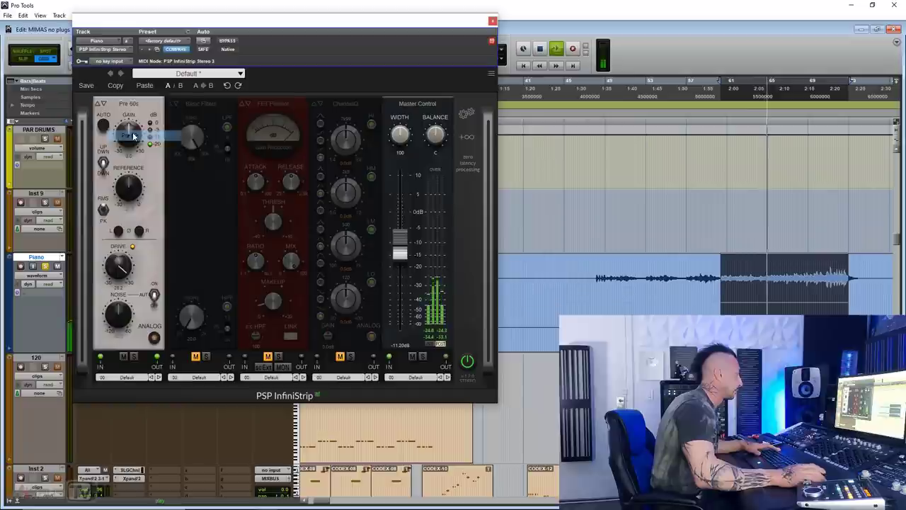
pyautogui.click(124, 357)
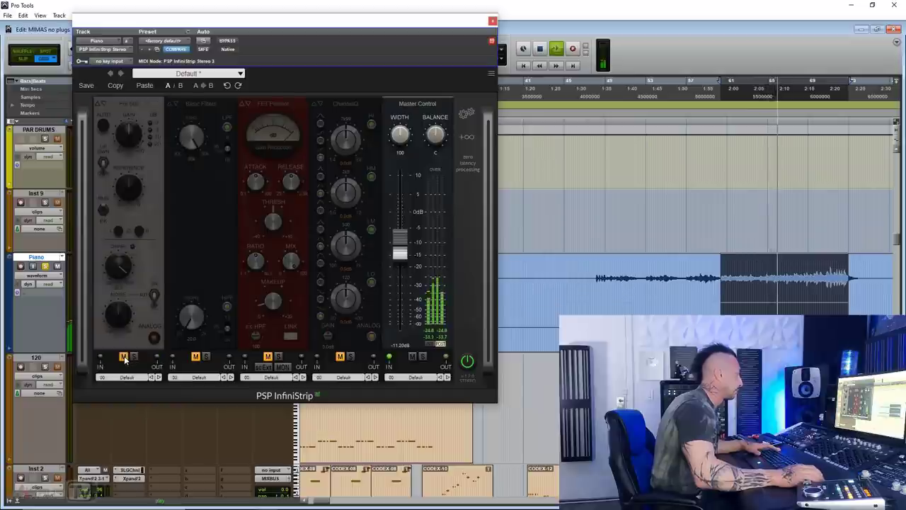
pyautogui.click(124, 357)
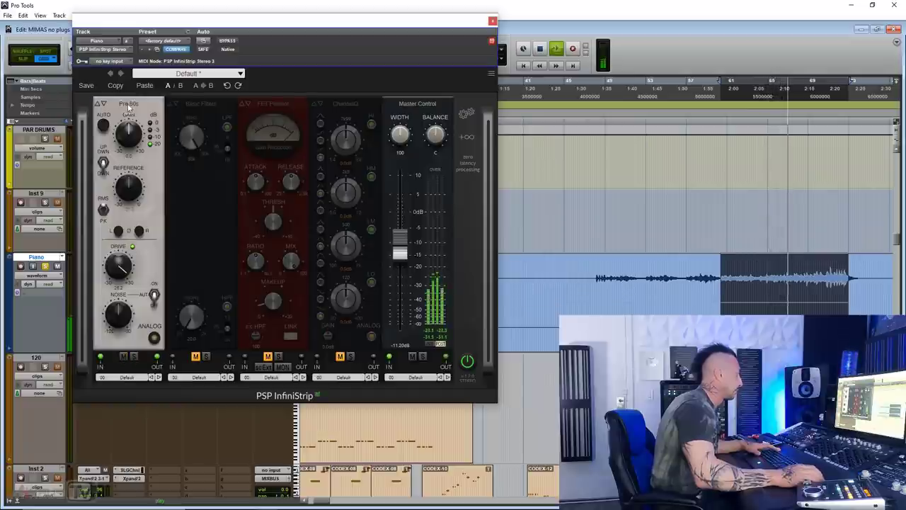
# Return the preamp module to Pre 70s and compare it with bypass on the playing piano.
pyautogui.click(129, 103)
pyautogui.click(131, 147)
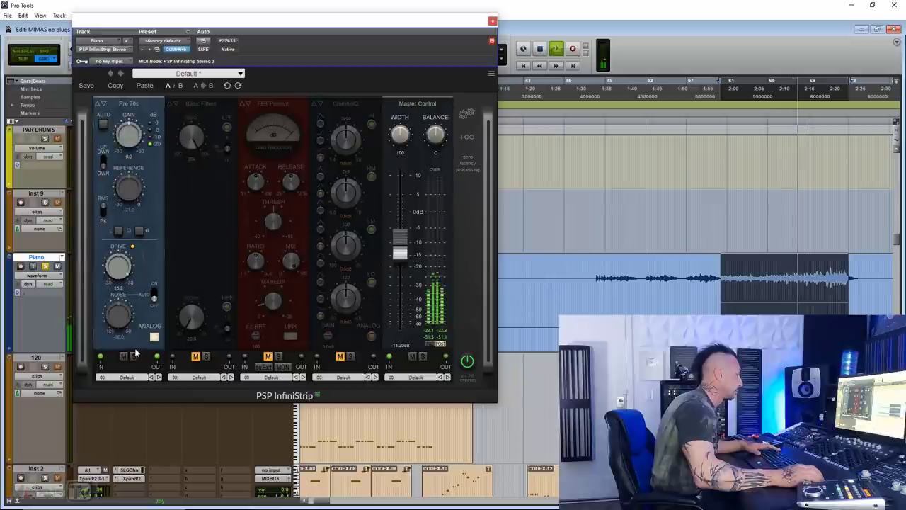
pyautogui.click(124, 357)
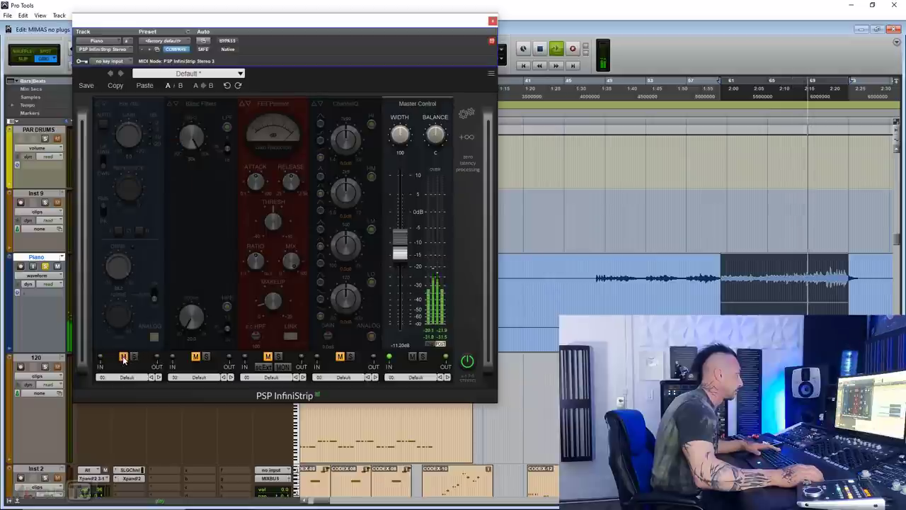
pyautogui.click(124, 357)
# Switch the preamp module to Pre 80s, compare it with bypass on the piano, and stop playback.
pyautogui.click(129, 103)
pyautogui.click(131, 155)
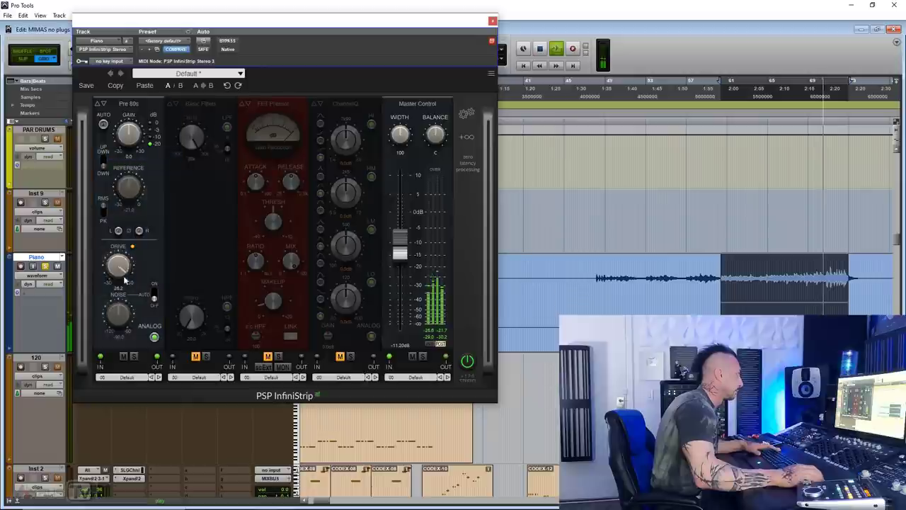
pyautogui.click(123, 357)
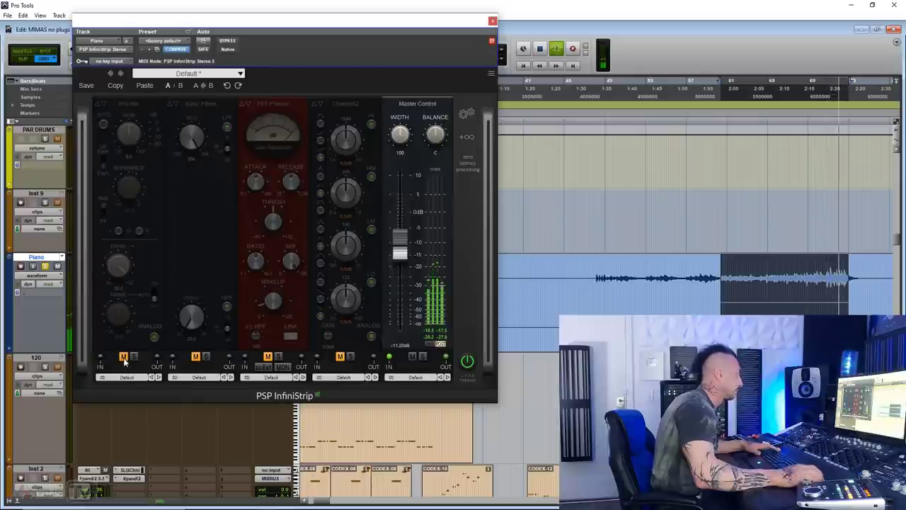
pyautogui.click(124, 357)
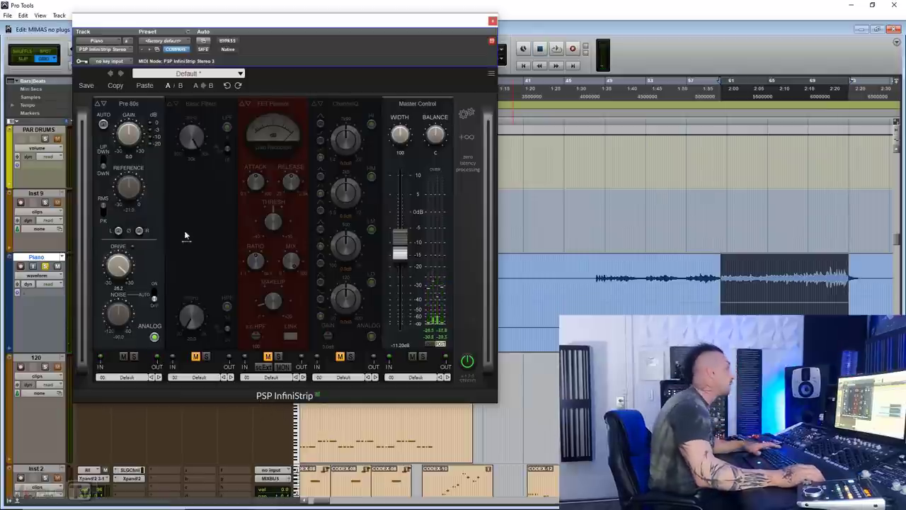
# Change the piano's preamp module to the ADC 90s.
pyautogui.click(128, 105)
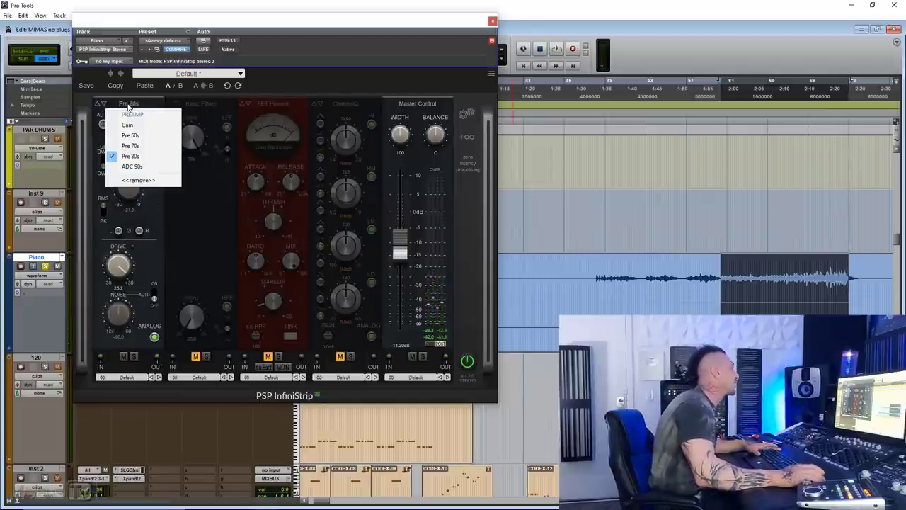
pyautogui.click(139, 166)
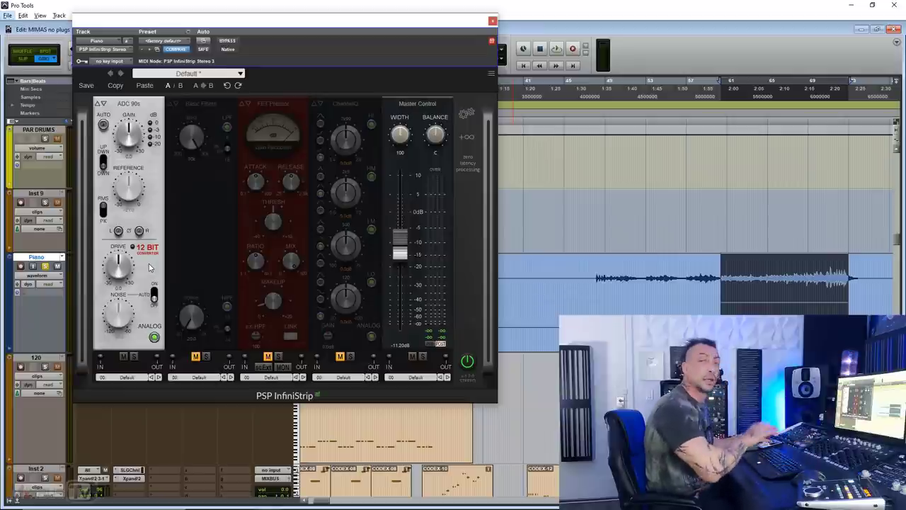
pyautogui.hotkey('alt', 'space')
pyautogui.press('Escape')
# Close the piano's InfiniStrip window, find the DRUMS track, and open its InfiniStrip insert.
pyautogui.click(493, 22)
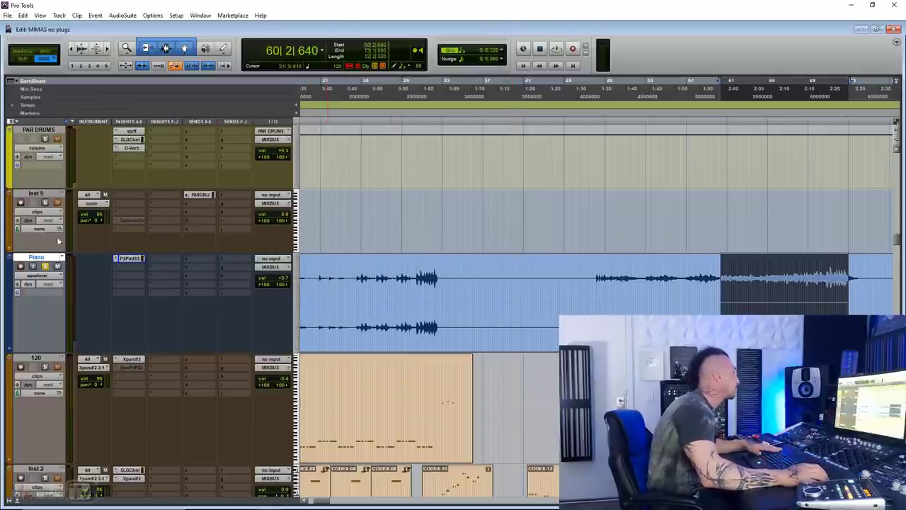
pyautogui.scroll(-3, 148, 264)
pyautogui.press('r')
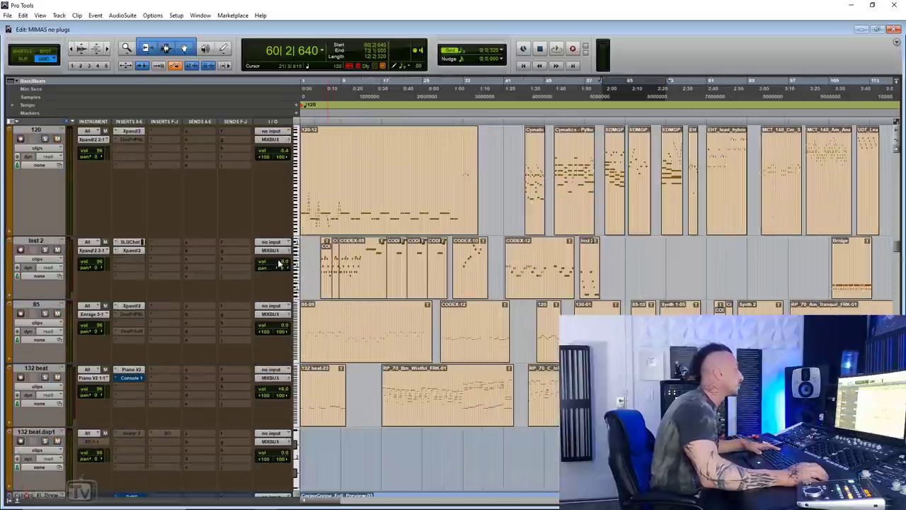
pyautogui.scroll(-7, 280, 262)
pyautogui.press('r')
pyautogui.scroll(4, 237, 324)
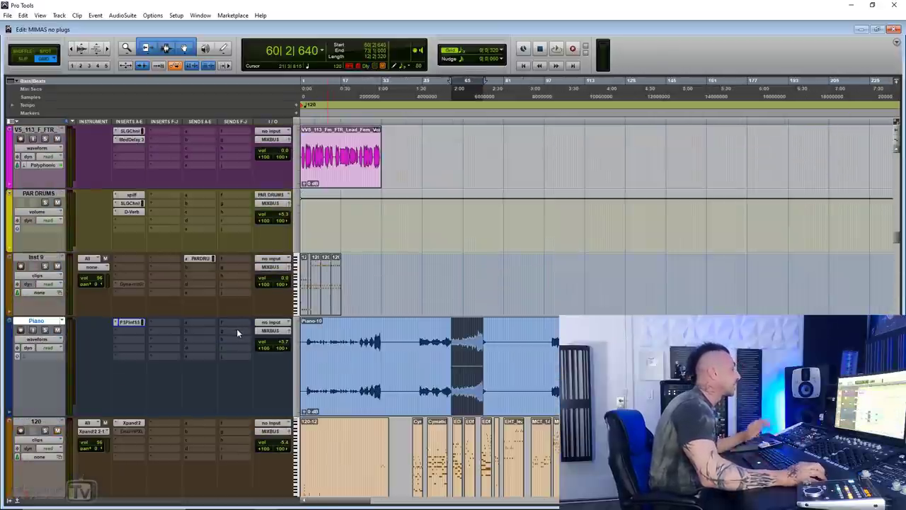
pyautogui.scroll(5, 236, 331)
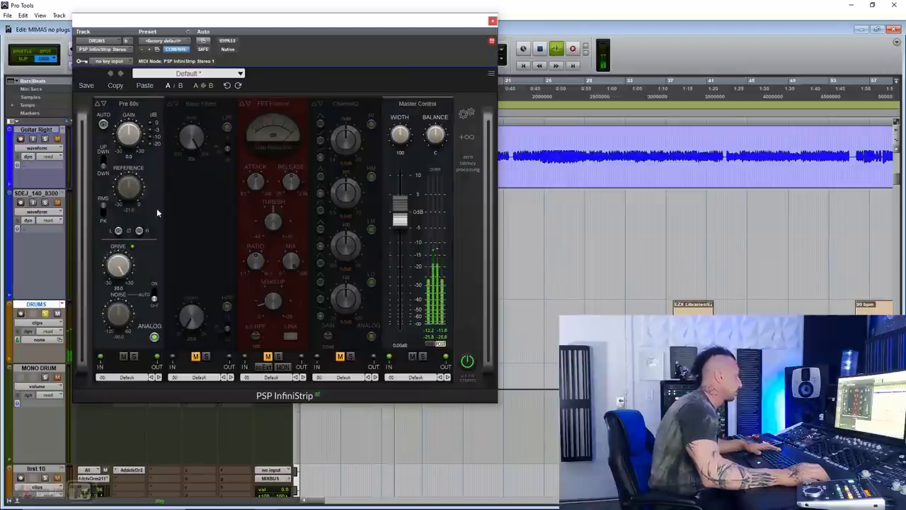
# Compare the Pre 80s with bypass on the drums and audition the Pre 70s and Pre 60s alternatives.
pyautogui.click(125, 357)
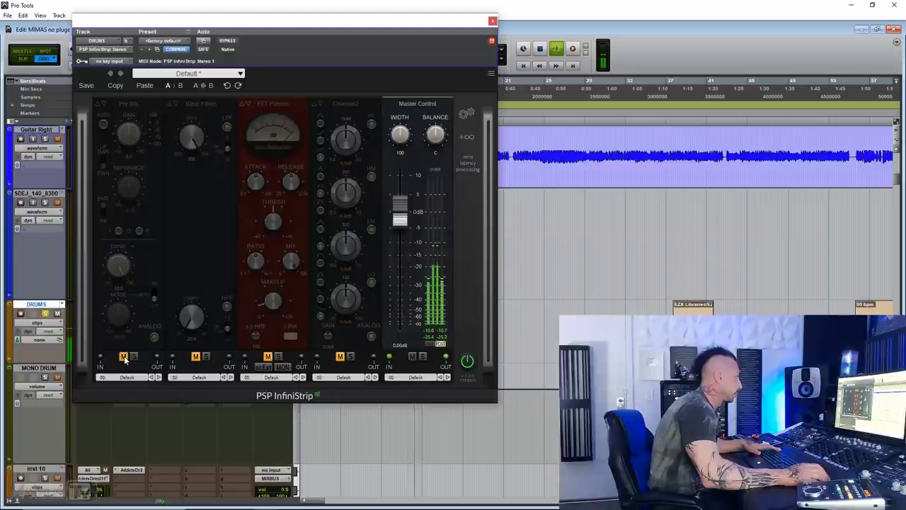
pyautogui.click(125, 358)
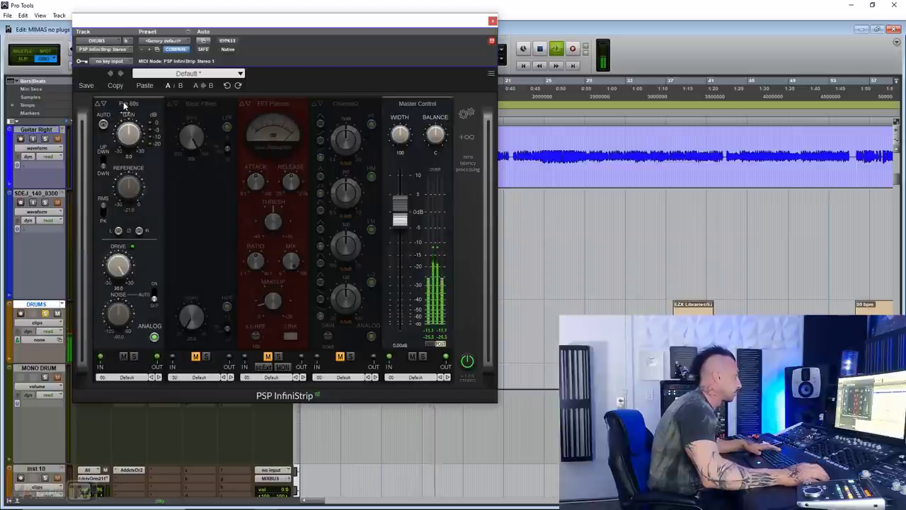
pyautogui.click(99, 104)
pyautogui.click(129, 148)
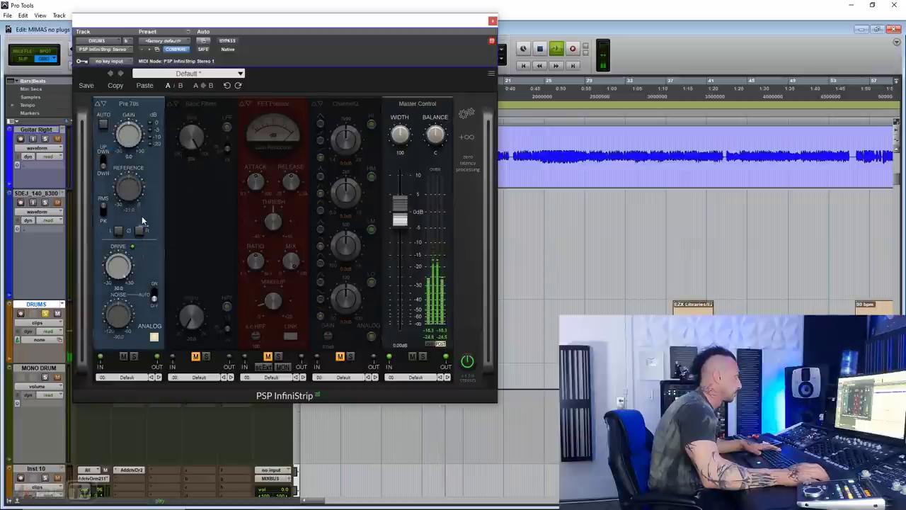
pyautogui.click(131, 105)
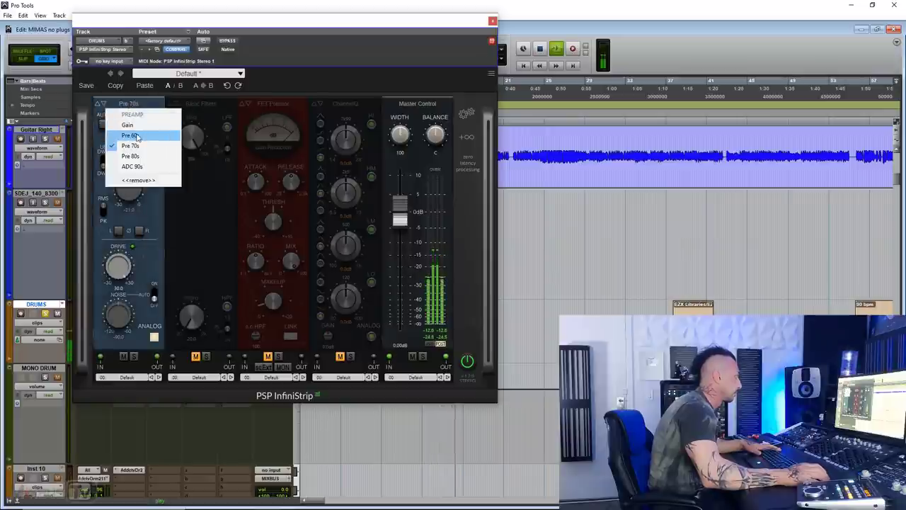
pyautogui.click(130, 135)
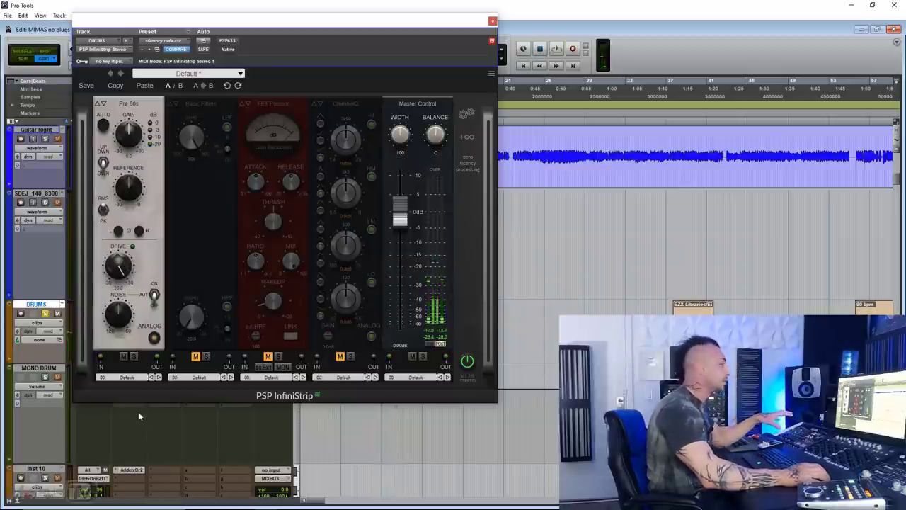
# Switch the drums to Pre 80s with gain about 24.9, drive 0 and Master Control about -22.8 dB, and bypass the whole plug-in for comparison.
pyautogui.click(128, 105)
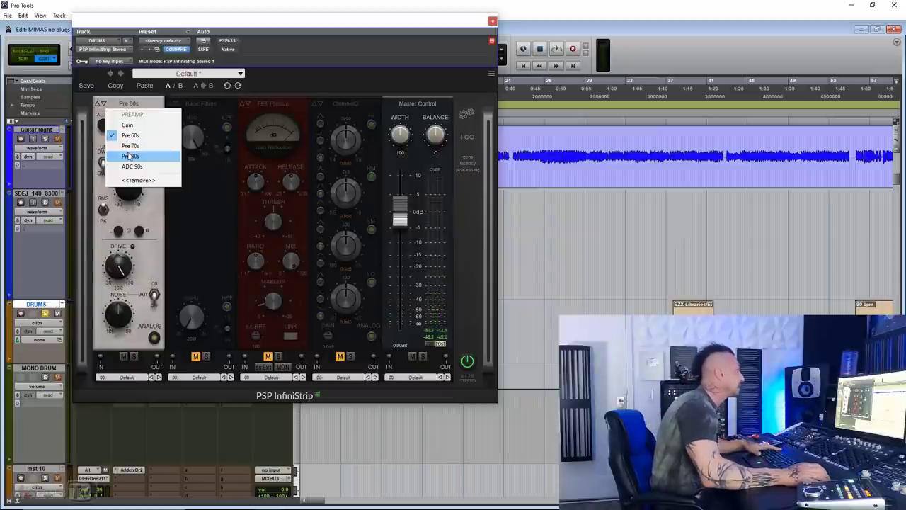
pyautogui.click(129, 156)
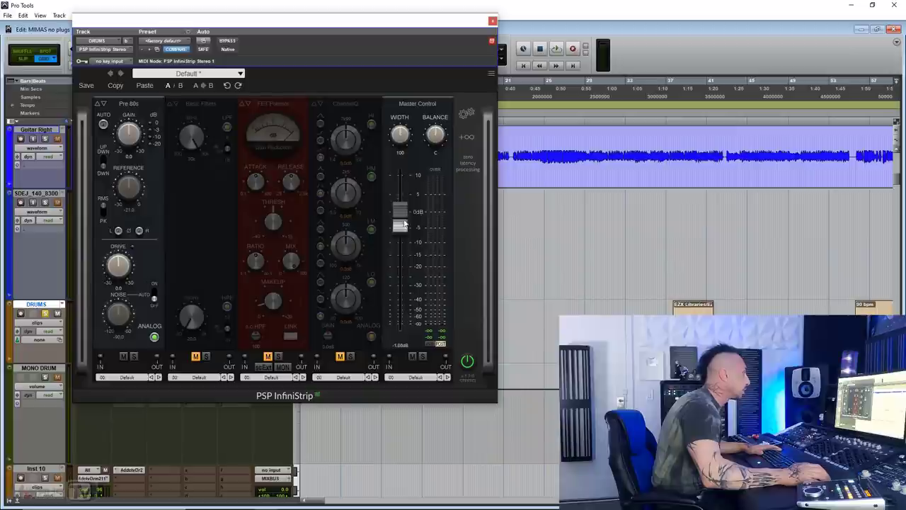
pyautogui.press('space')
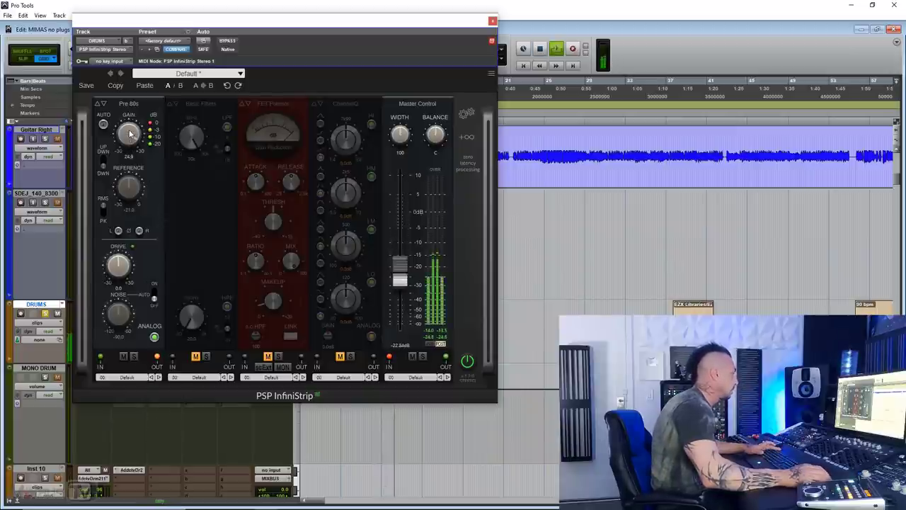
pyautogui.click(467, 362)
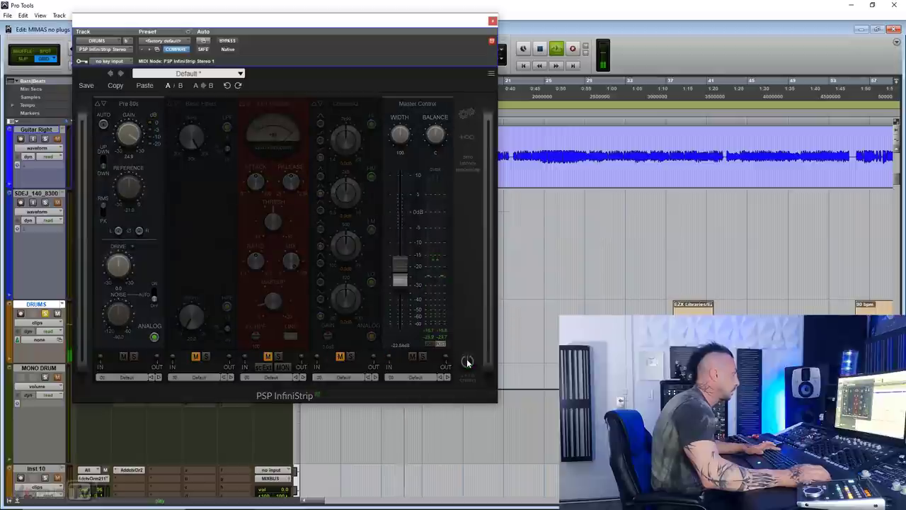
# Re-enable the plug-in, set the Pre 80s gain to about 26.8, drive 6.4 and Master Control about -23.3 dB, and compare with bypass.
pyautogui.click(467, 362)
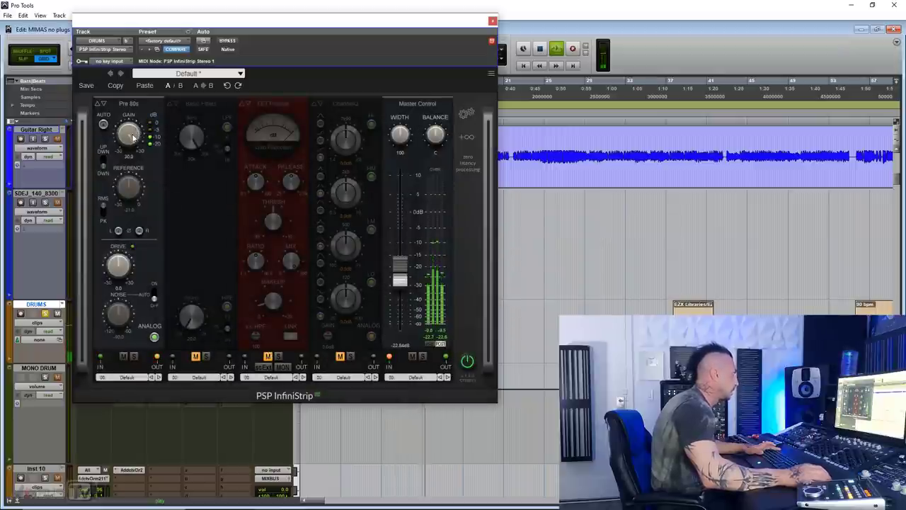
pyautogui.moveTo(132, 140); pyautogui.dragTo(132, 148)
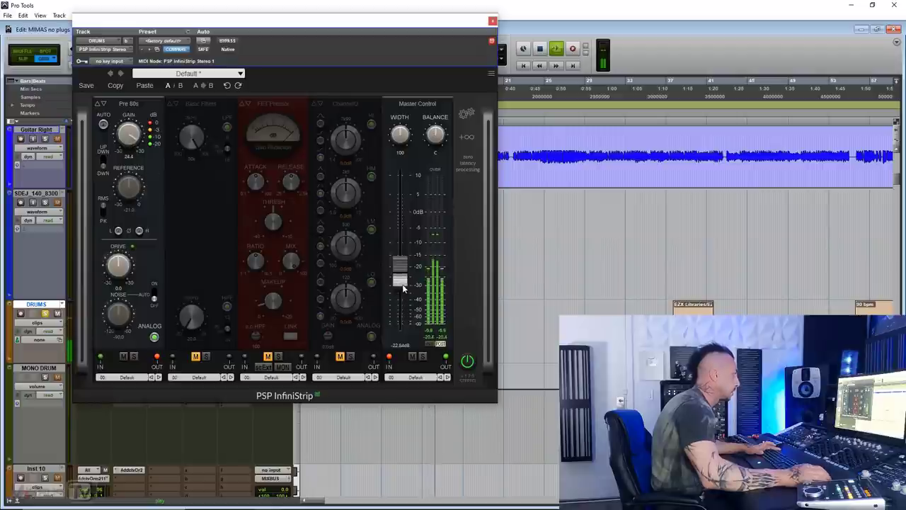
pyautogui.moveTo(403, 289); pyautogui.dragTo(404, 294)
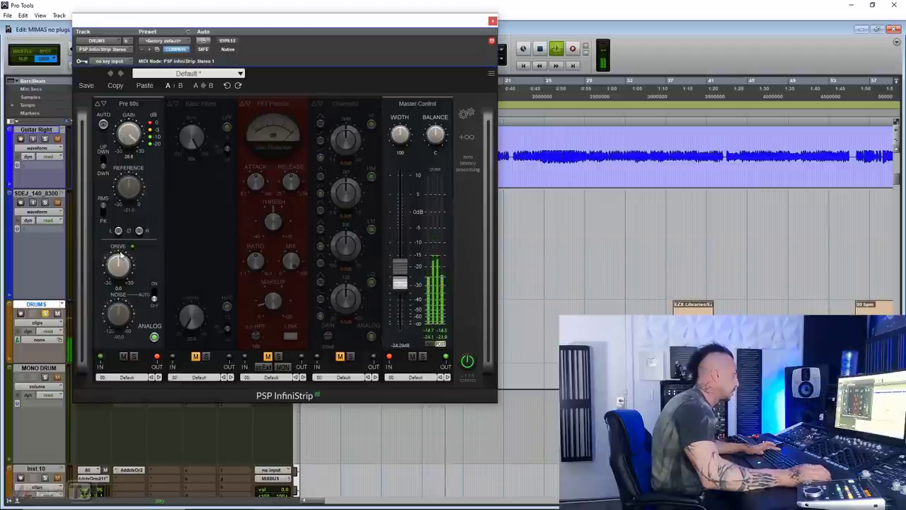
pyautogui.moveTo(119, 267); pyautogui.dragTo(119, 255)
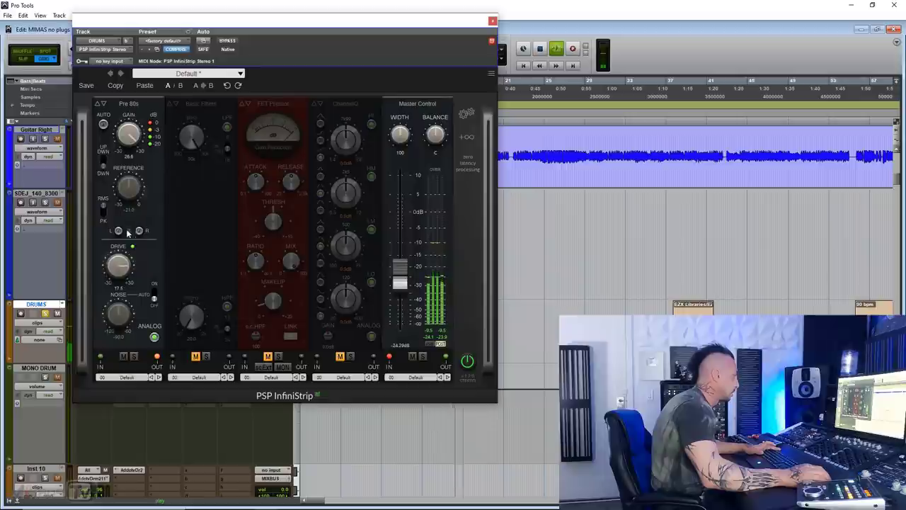
pyautogui.moveTo(128, 256); pyautogui.dragTo(127, 263)
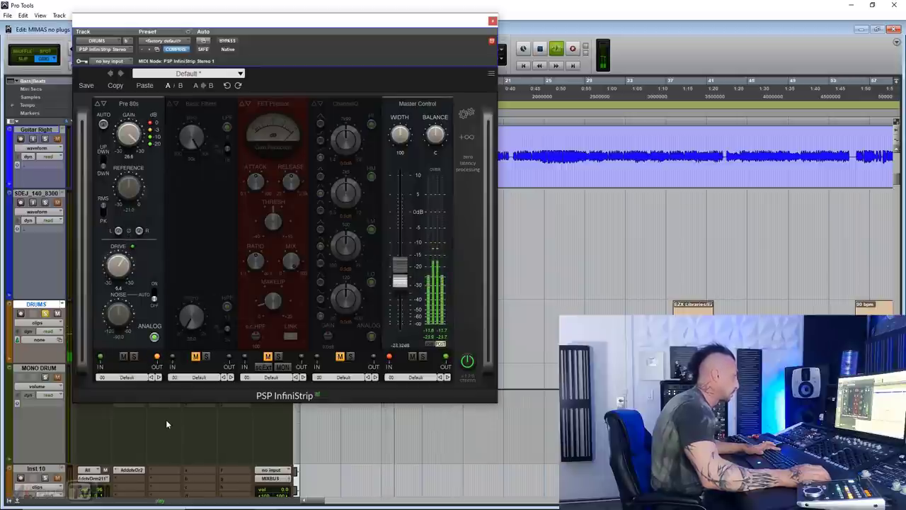
pyautogui.click(466, 361)
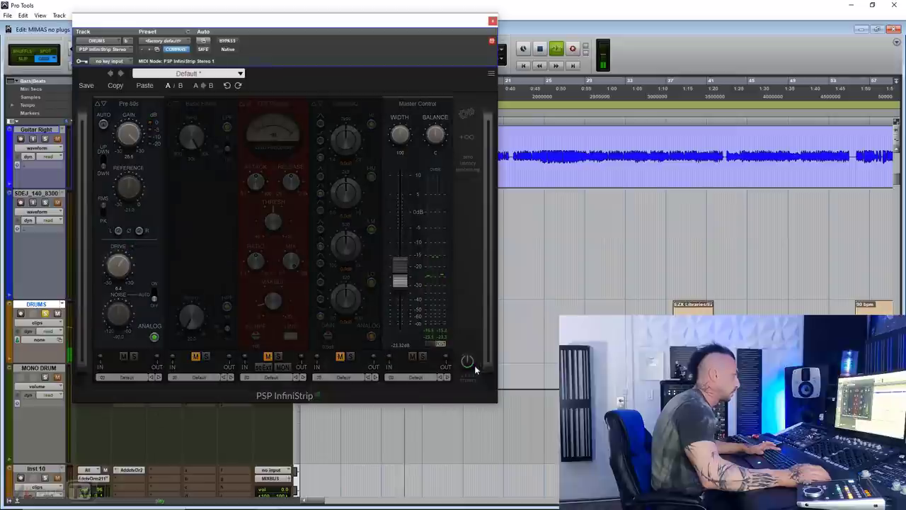
pyautogui.click(468, 362)
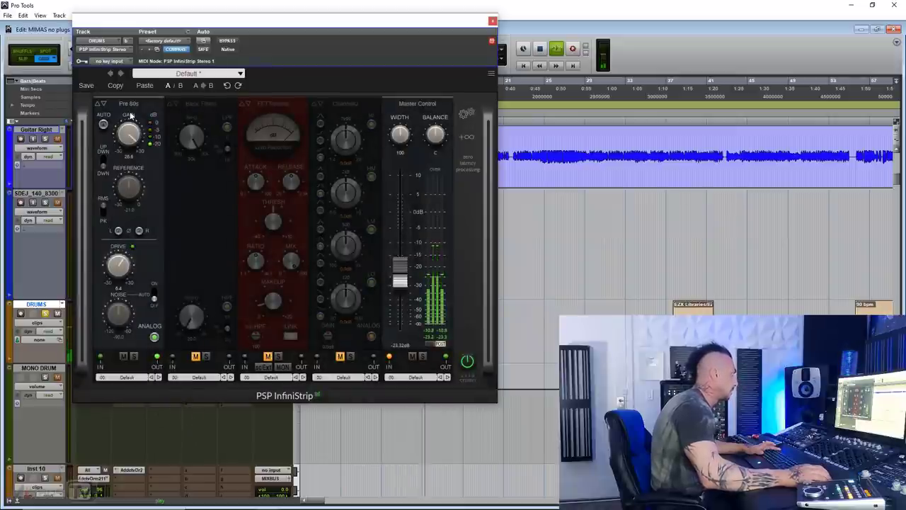
# Switch the drums' preamp to Pre 70s and compare it with the plug-in bypassed.
pyautogui.click(129, 104)
pyautogui.click(131, 146)
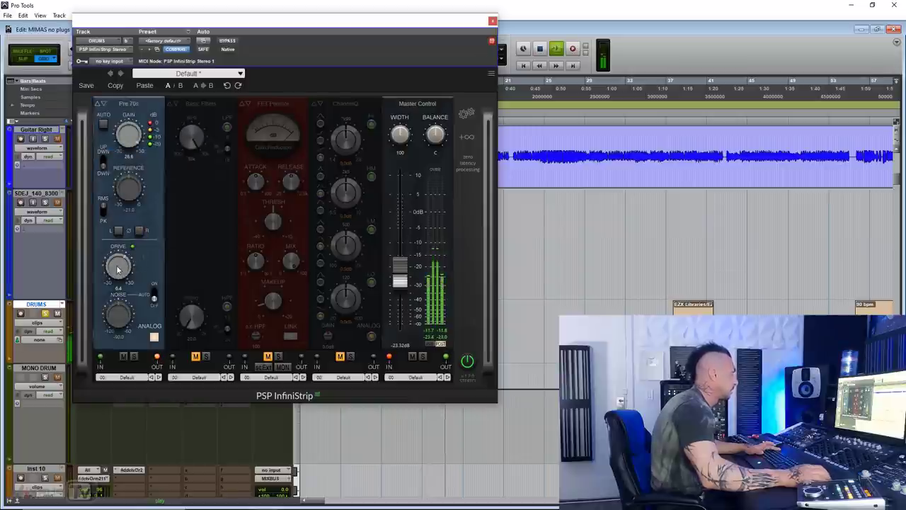
pyautogui.click(468, 362)
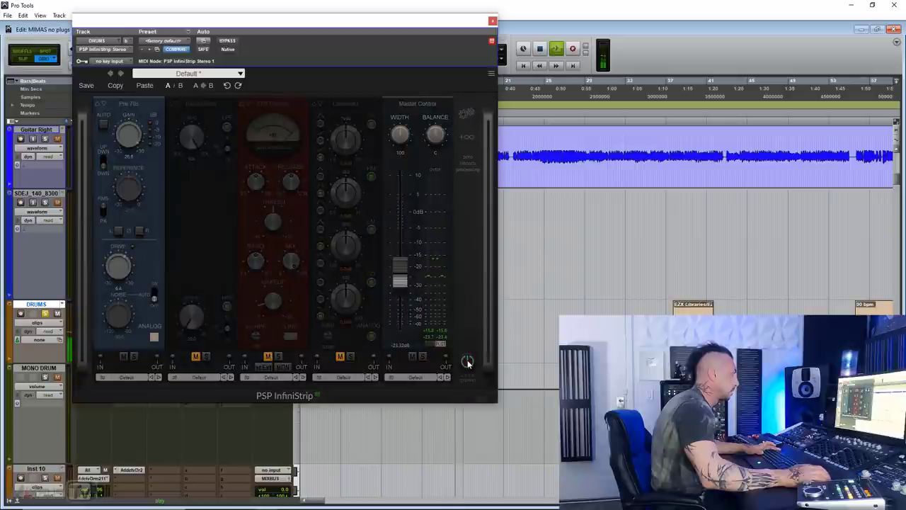
pyautogui.click(468, 362)
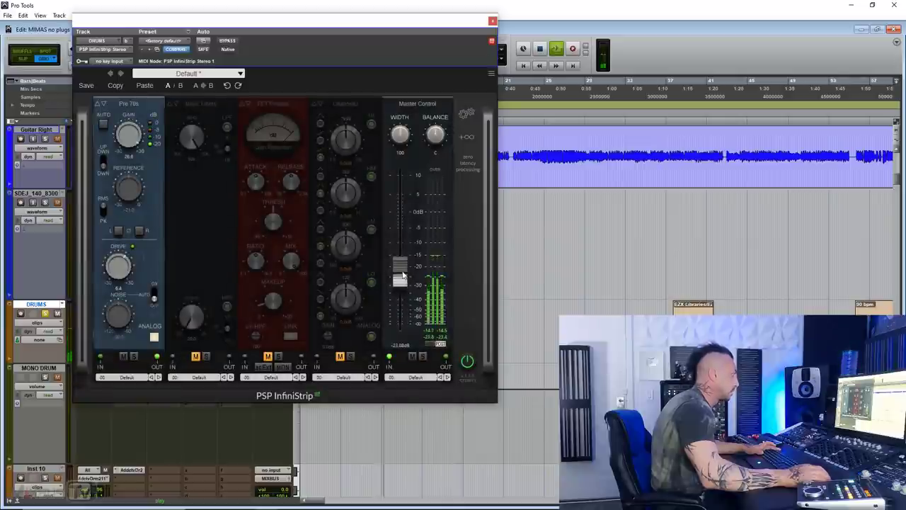
# Change the drums' preamp to Pre 60s with drive about -0.8 and Master Control about -22.1 dB, and stop playback.
pyautogui.click(131, 104)
pyautogui.click(139, 136)
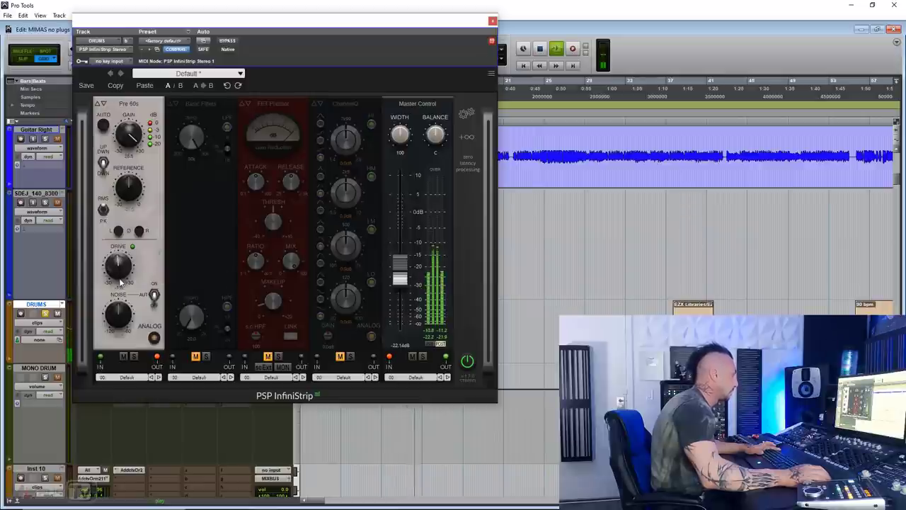
pyautogui.press('space')
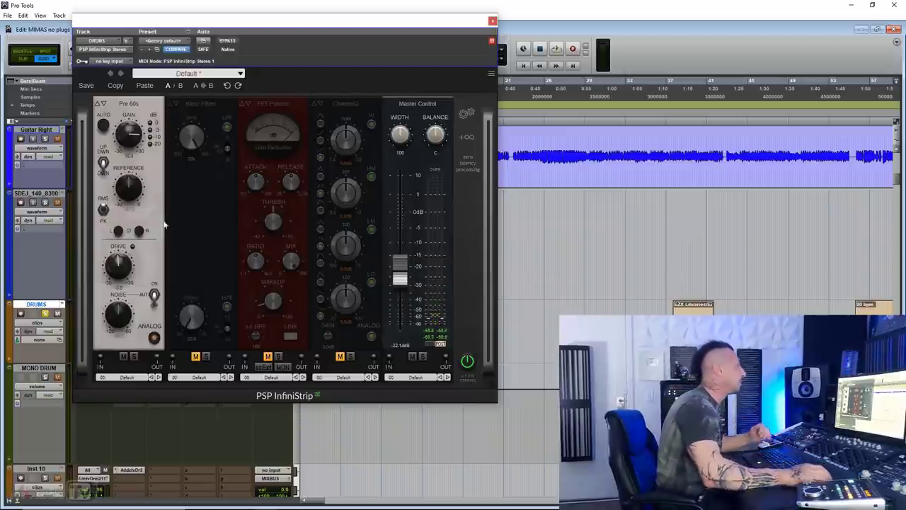
pyautogui.click(131, 106)
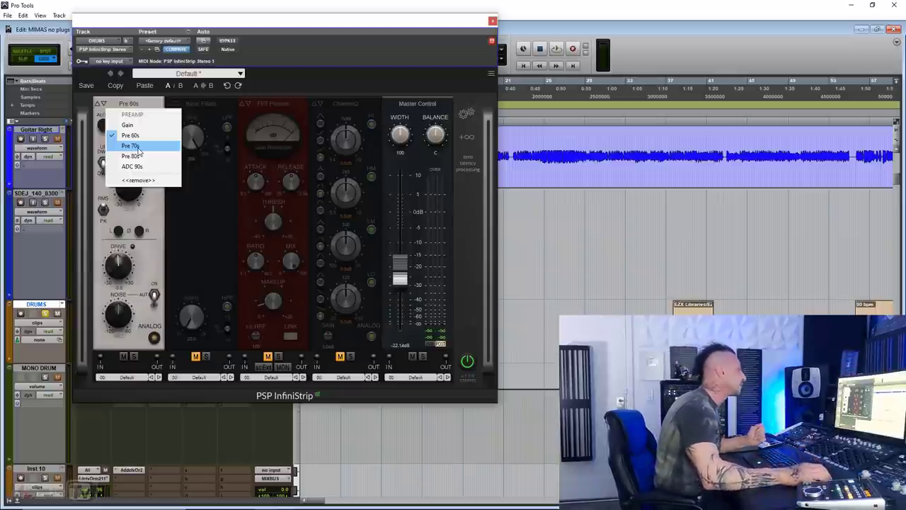
pyautogui.click(195, 260)
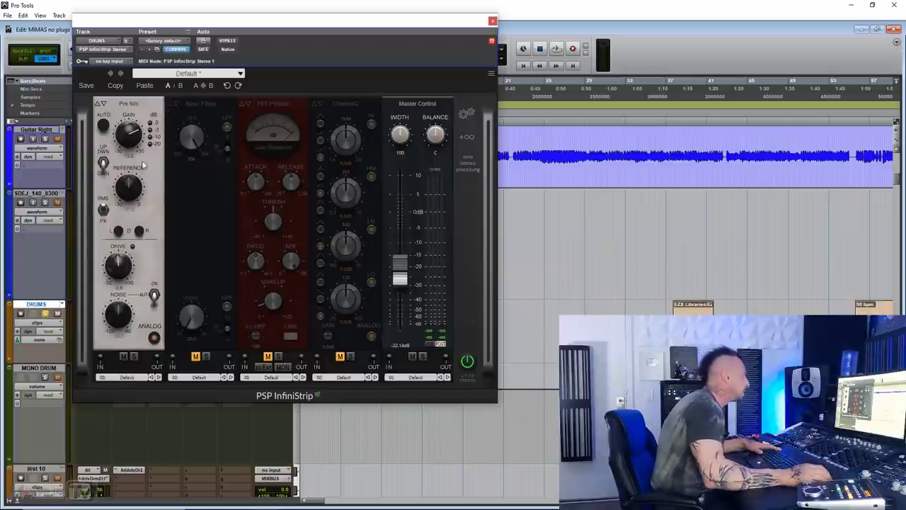
pyautogui.click(45, 314)
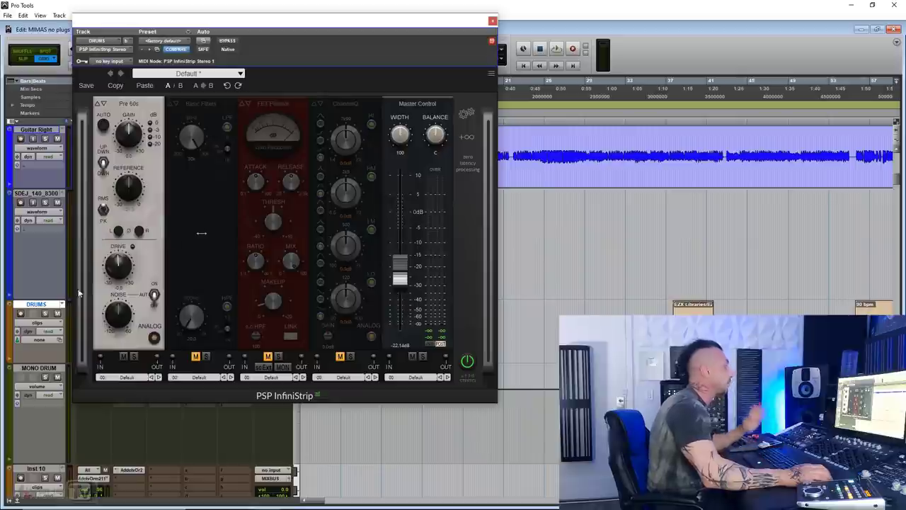
# Activate the filter module, change it to Pro Filters, and move it ahead of the preamp.
pyautogui.click(194, 355)
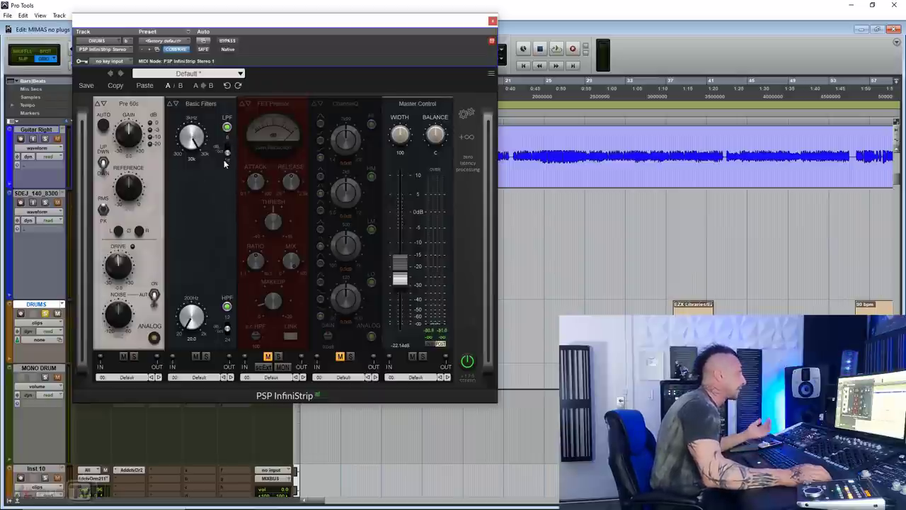
pyautogui.click(204, 106)
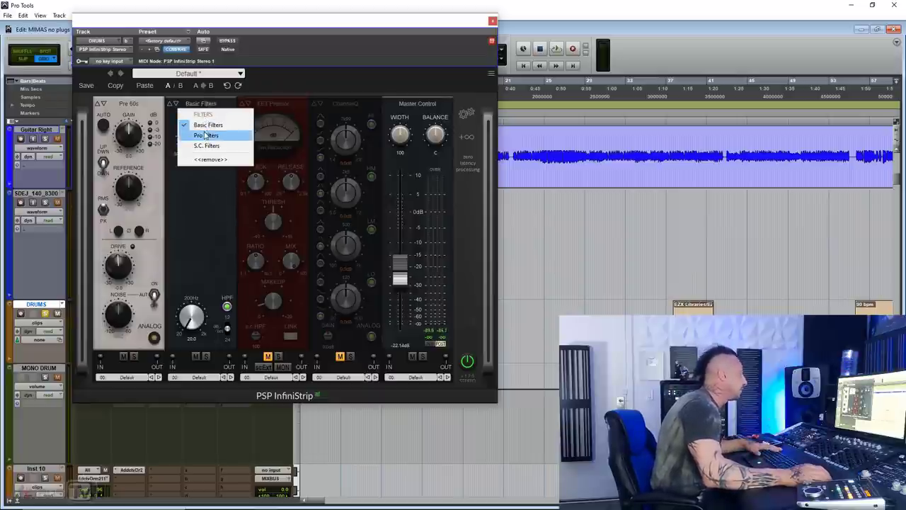
pyautogui.click(211, 135)
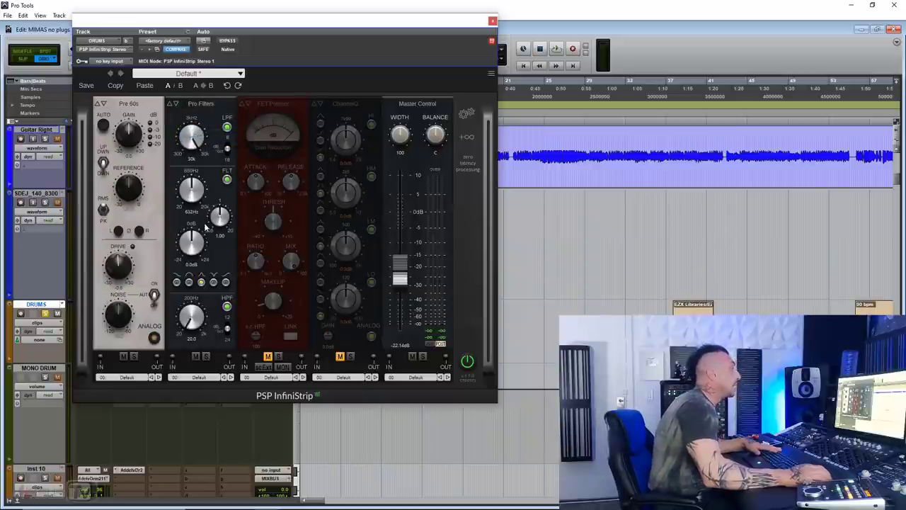
pyautogui.moveTo(212, 112); pyautogui.dragTo(164, 113)
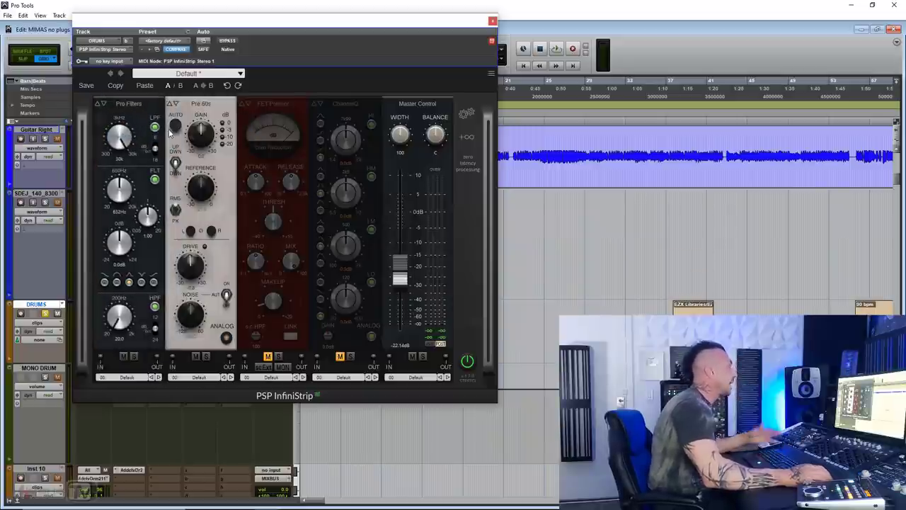
# Set the low-pass filter to about 12.2 kHz, raise the high-pass cutoff, and change the module to S.C. Filters.
pyautogui.moveTo(119, 138); pyautogui.dragTo(116, 171)
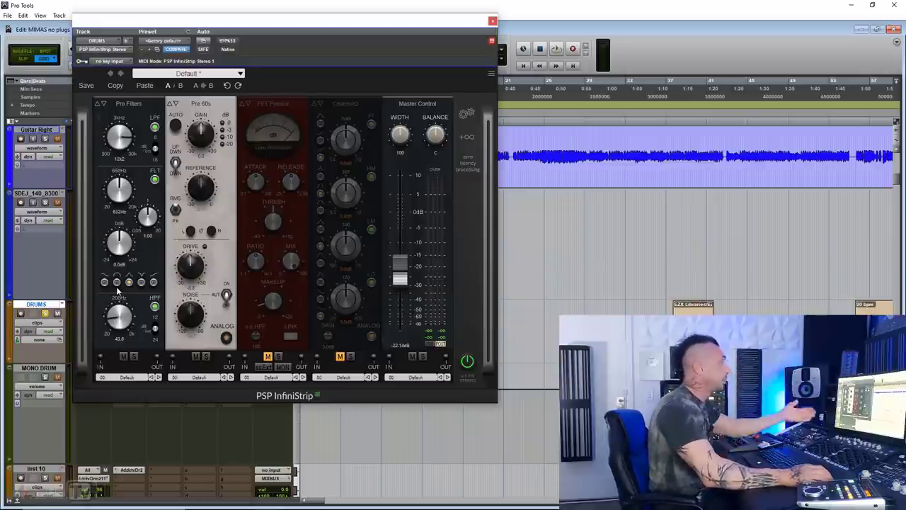
pyautogui.click(131, 105)
pyautogui.click(135, 146)
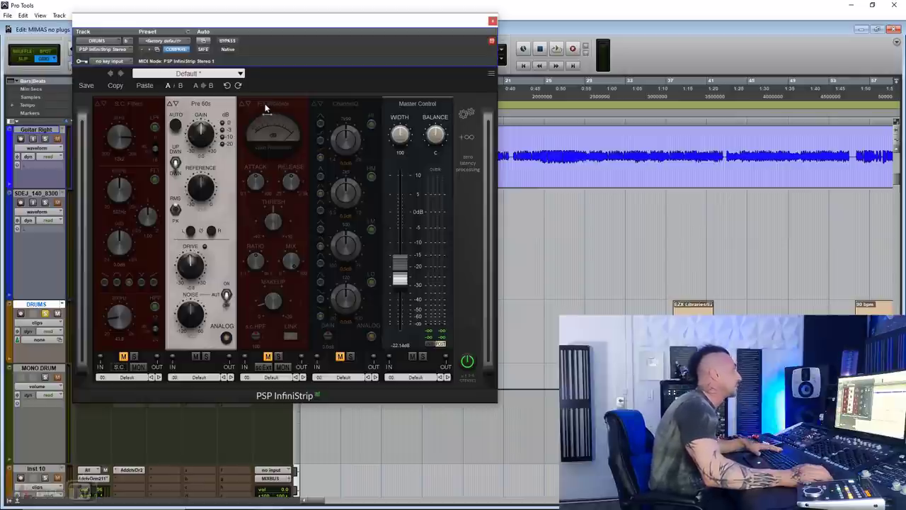
# Replace the FET Pressor with the Opto Pressor and activate the module.
pyautogui.click(265, 106)
pyautogui.click(291, 125)
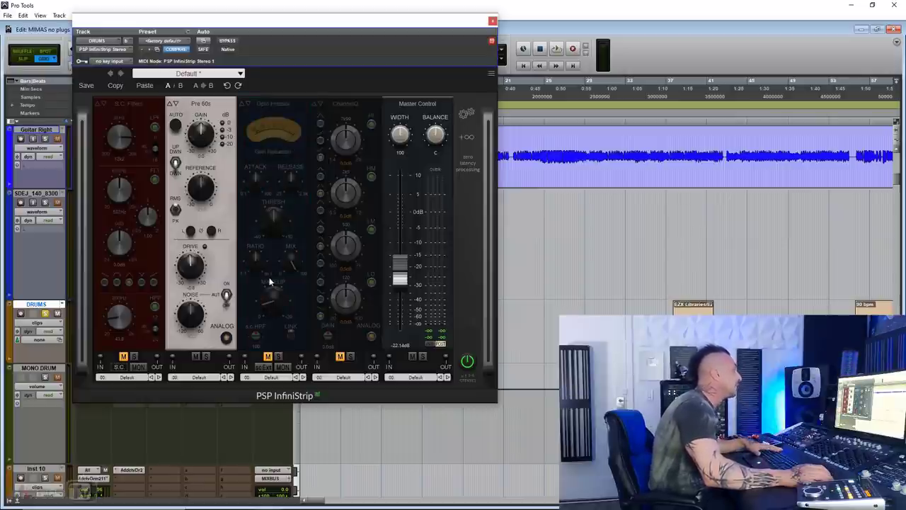
pyautogui.click(269, 356)
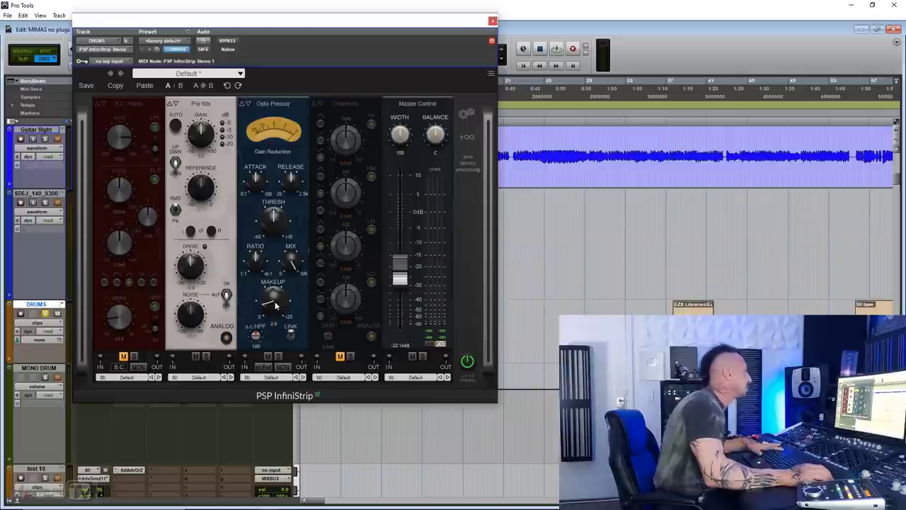
# Play the drums and adjust the Opto Pressor with threshold about -22, makeup about 4, a new attack and a higher ratio.
pyautogui.press('space')
pyautogui.moveTo(276, 226); pyautogui.dragTo(266, 301)
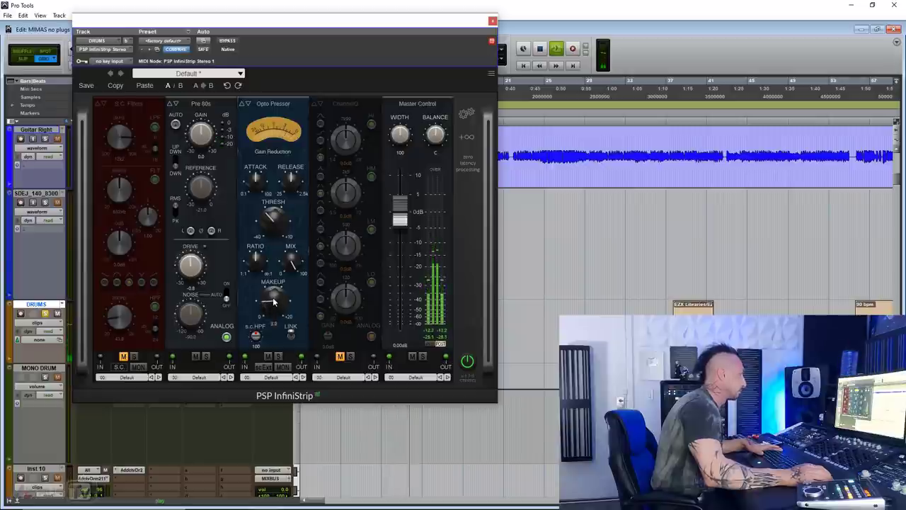
pyautogui.click(260, 181)
pyautogui.moveTo(259, 182); pyautogui.dragTo(291, 184)
pyautogui.moveTo(261, 261); pyautogui.dragTo(261, 246)
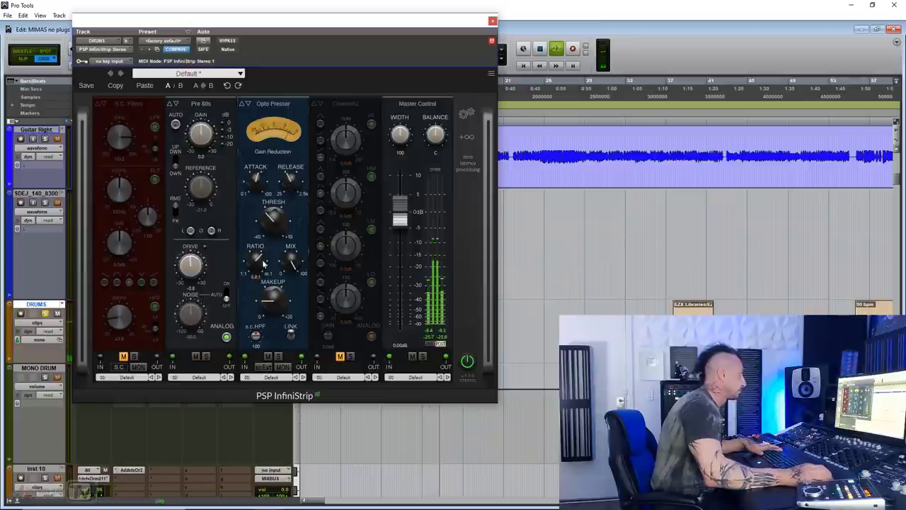
# Set the preamp drive to -3.0, adjust the Opto Pressor's release, and compare the drums with the compressor muted and active.
pyautogui.click(267, 357)
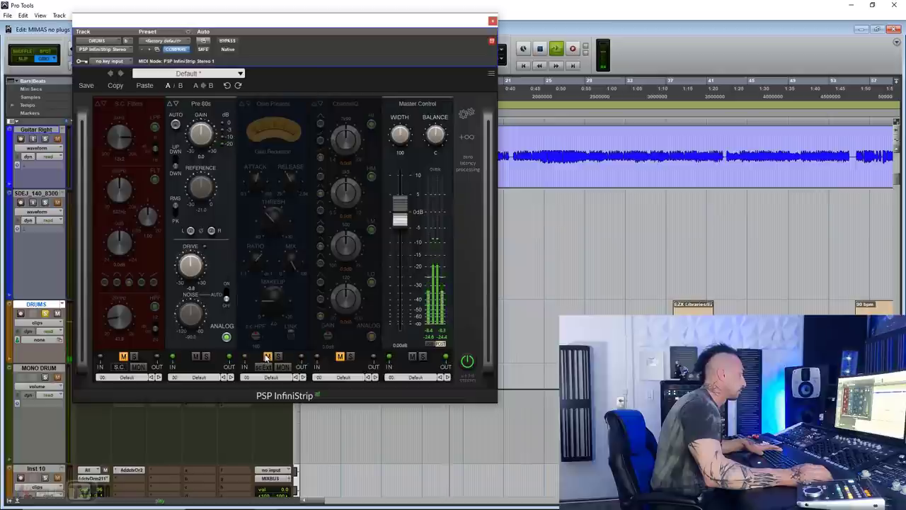
pyautogui.click(267, 357)
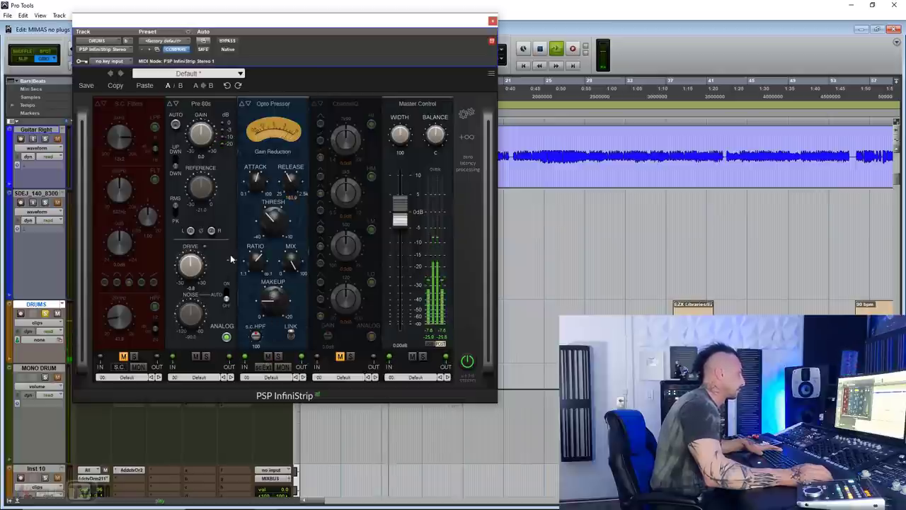
pyautogui.moveTo(198, 266); pyautogui.dragTo(199, 270)
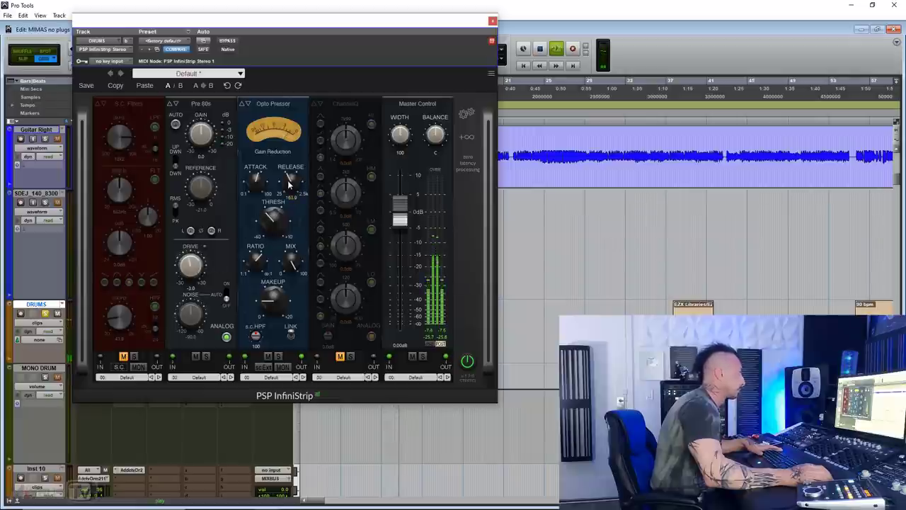
pyautogui.moveTo(289, 182); pyautogui.dragTo(289, 213)
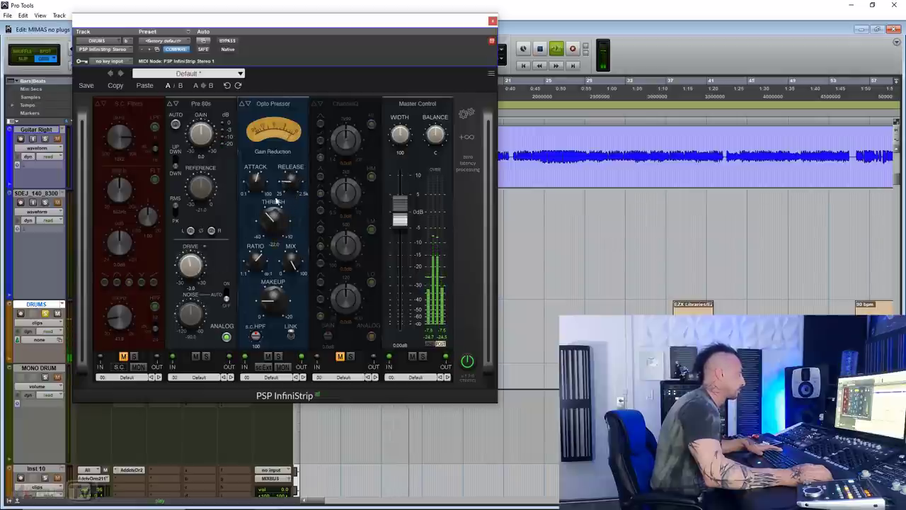
pyautogui.click(268, 357)
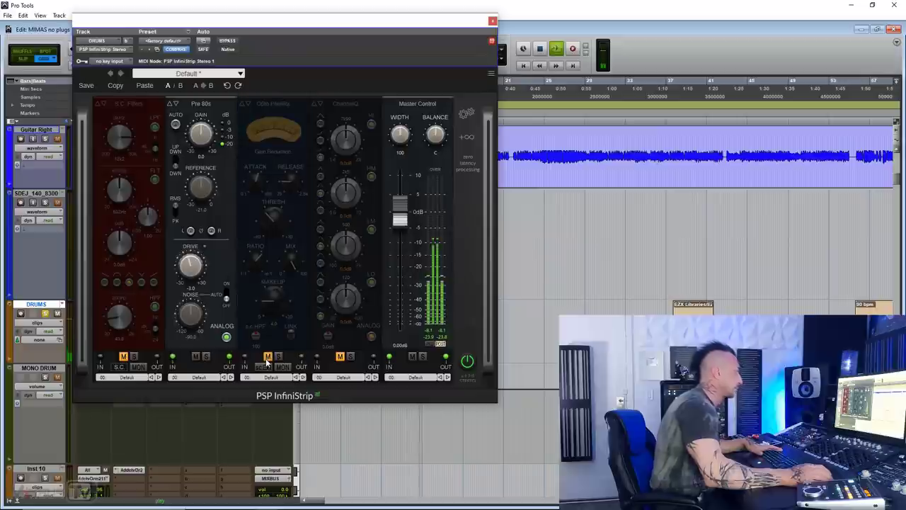
pyautogui.click(267, 357)
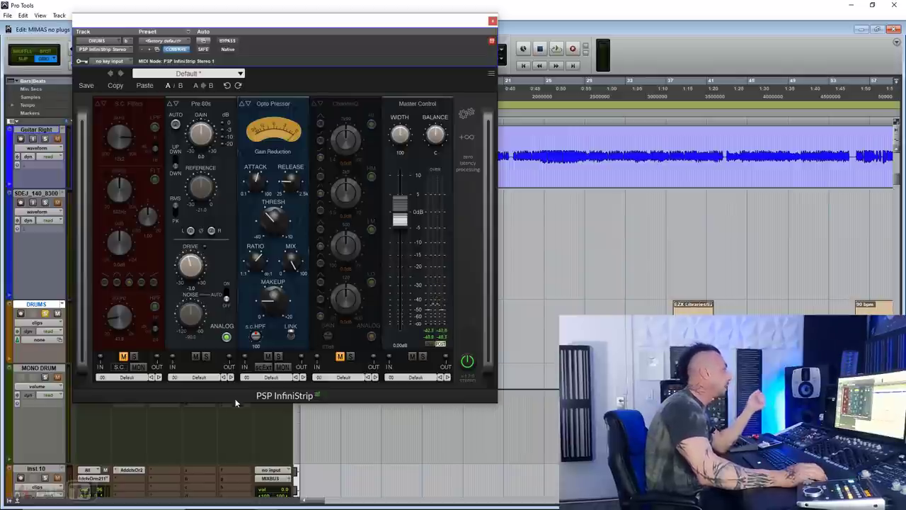
# Change the compressor to the FET Pressor, adjust its threshold and makeup while the drums play, and compare it muted and active.
pyautogui.click(268, 104)
pyautogui.click(286, 135)
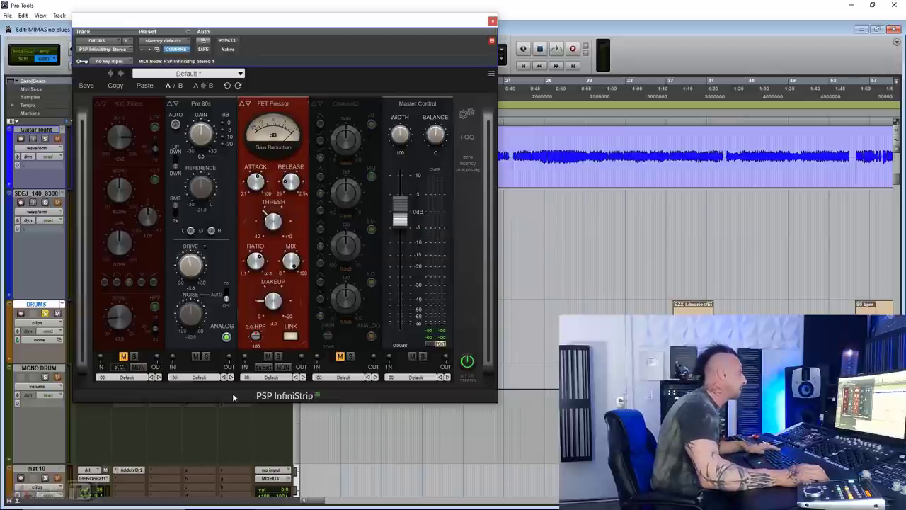
pyautogui.press('space')
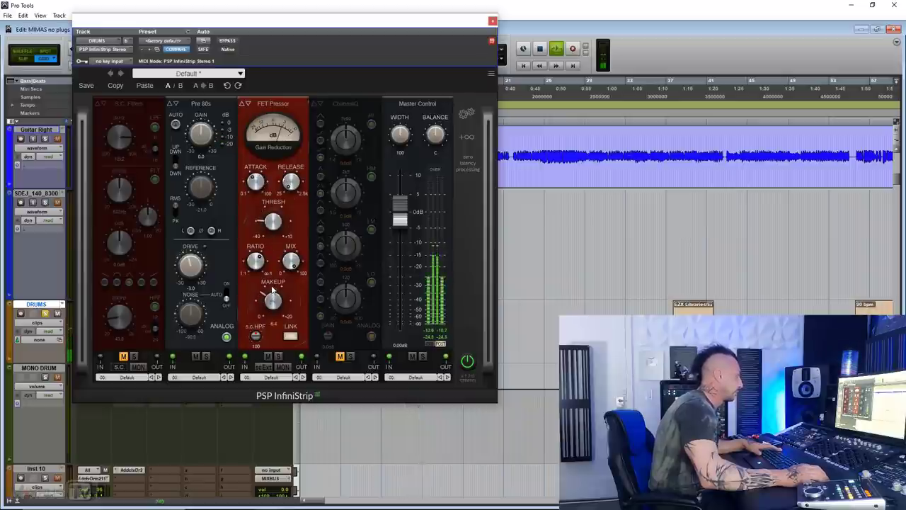
pyautogui.click(267, 357)
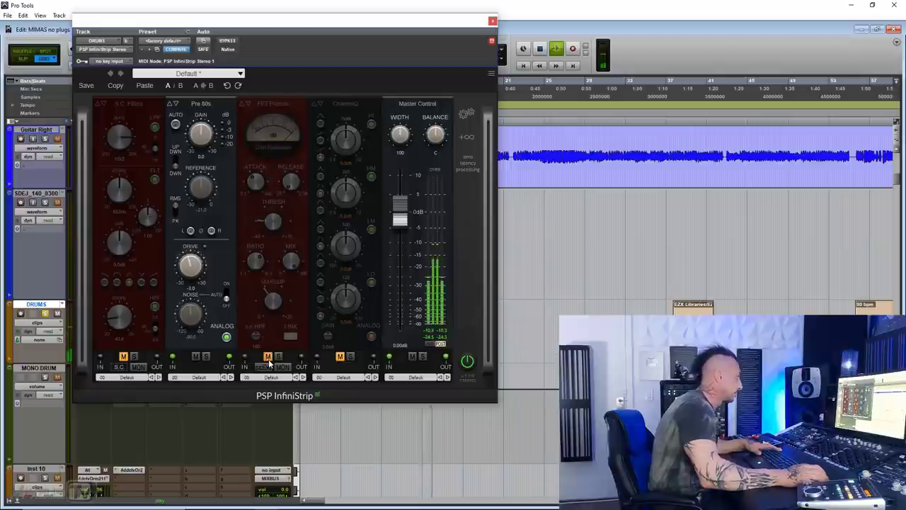
pyautogui.click(268, 357)
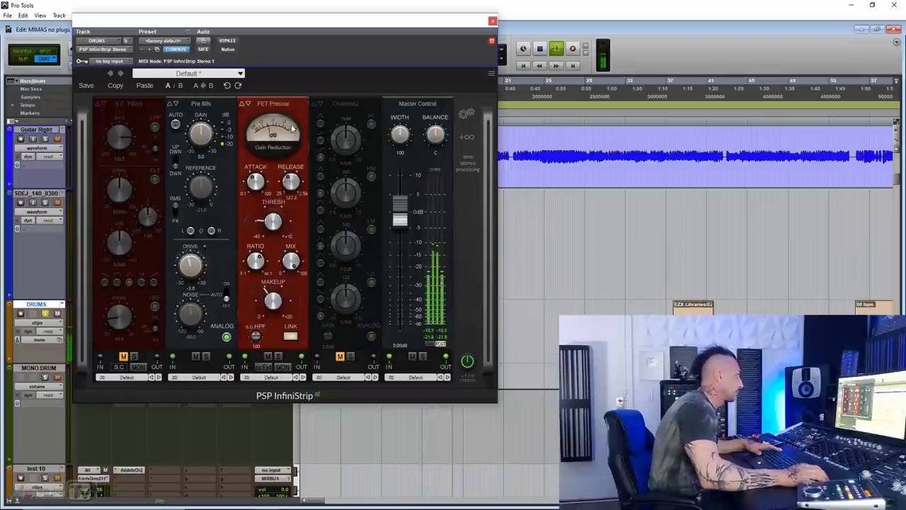
# Set the FET Pressor's release to about 177 while the drums play, and stop playback.
pyautogui.moveTo(291, 184); pyautogui.dragTo(288, 153)
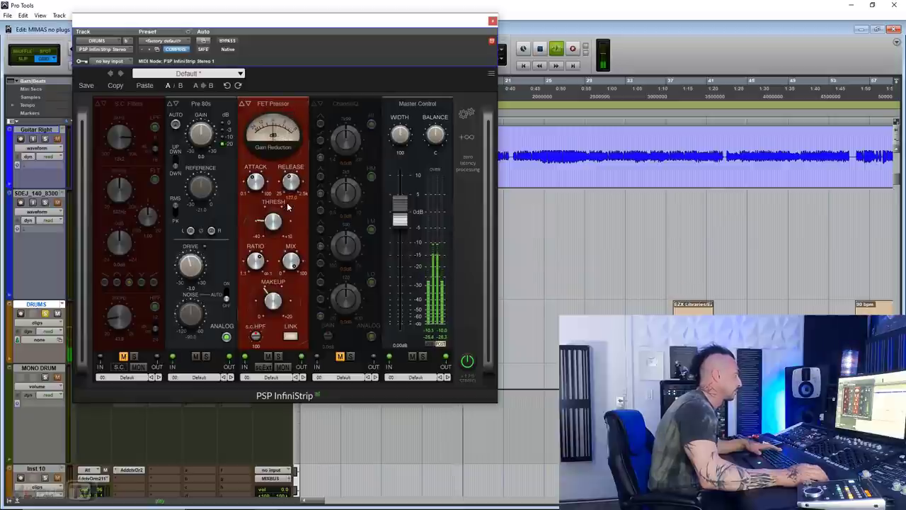
pyautogui.click(238, 395)
pyautogui.click(237, 395)
pyautogui.press('space')
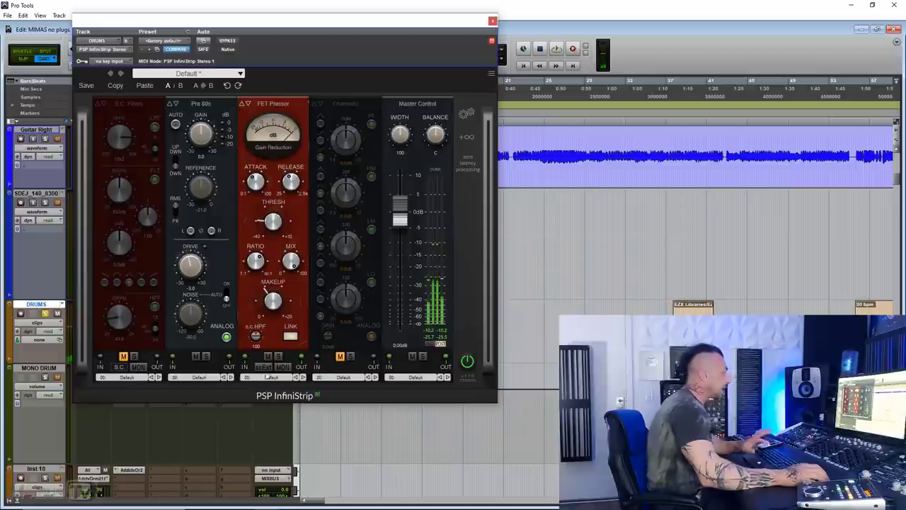
# Enable the FET Pressor's external sidechain, activate the S.C. Filters, and set their high-pass filter to about 185 Hz with the drums playing.
pyautogui.click(264, 369)
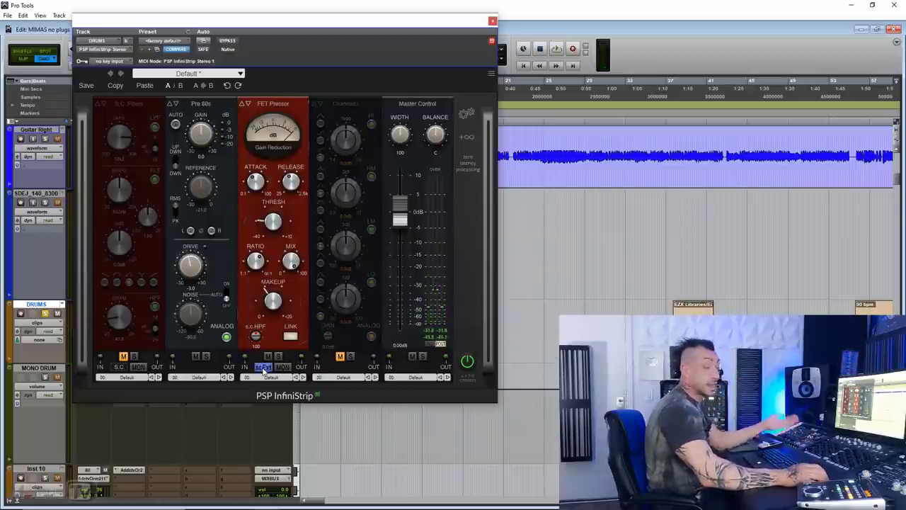
pyautogui.click(125, 357)
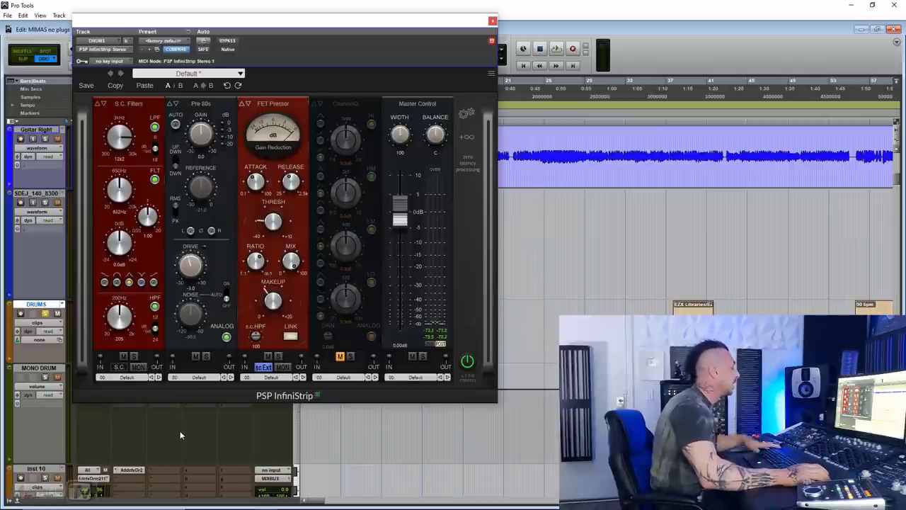
pyautogui.press('space')
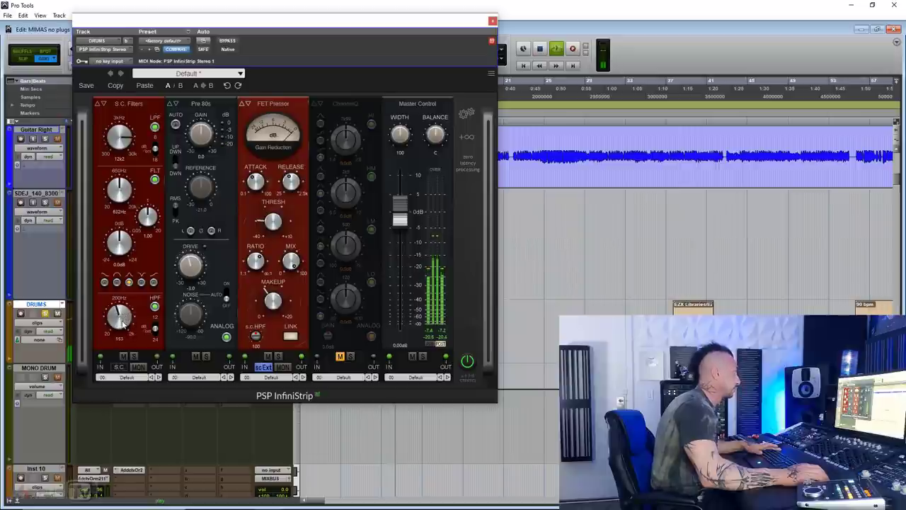
pyautogui.moveTo(124, 323); pyautogui.dragTo(125, 318)
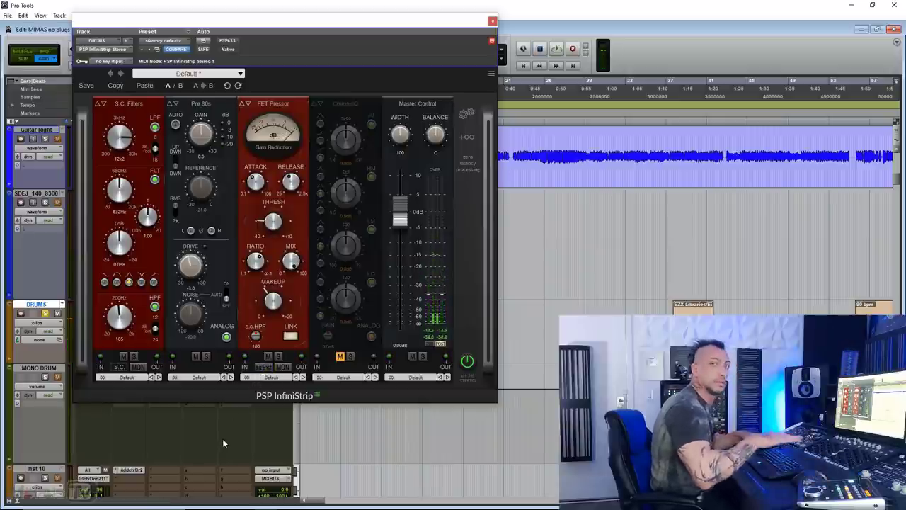
# Compare the drums with the FET Pressor's external sidechain off and on, and lower the filter module's high-pass to 20 Hz.
pyautogui.press('space')
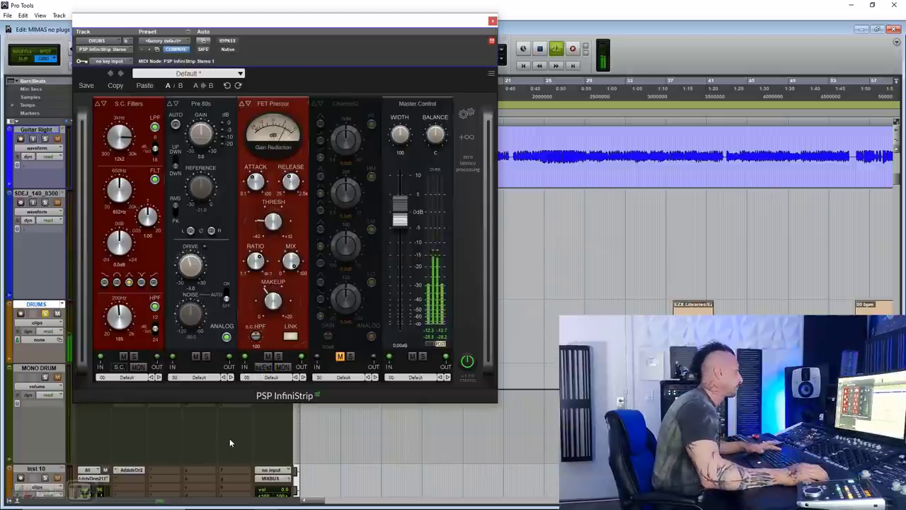
pyautogui.click(262, 366)
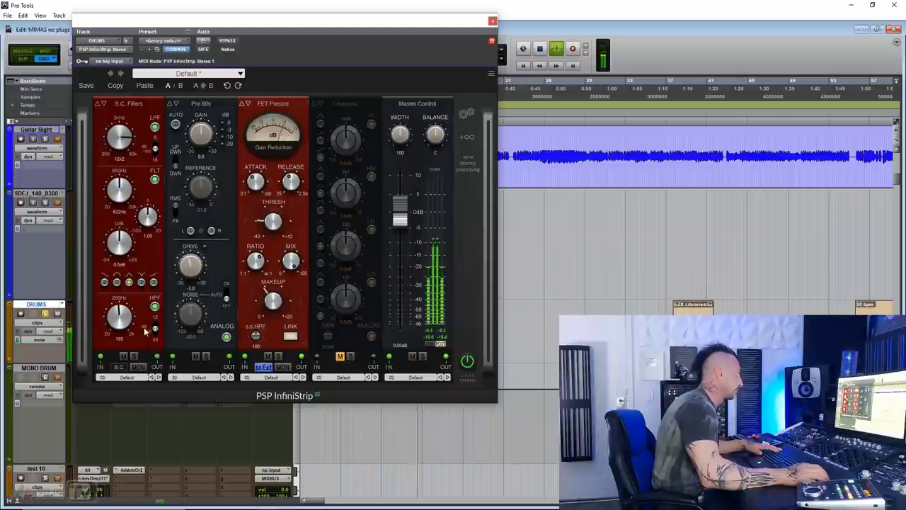
pyautogui.moveTo(119, 317); pyautogui.dragTo(119, 336)
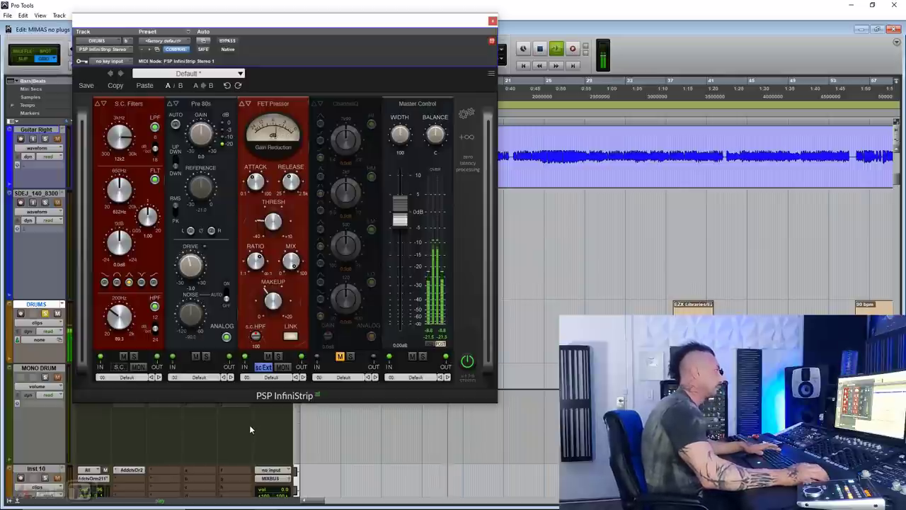
pyautogui.press('space')
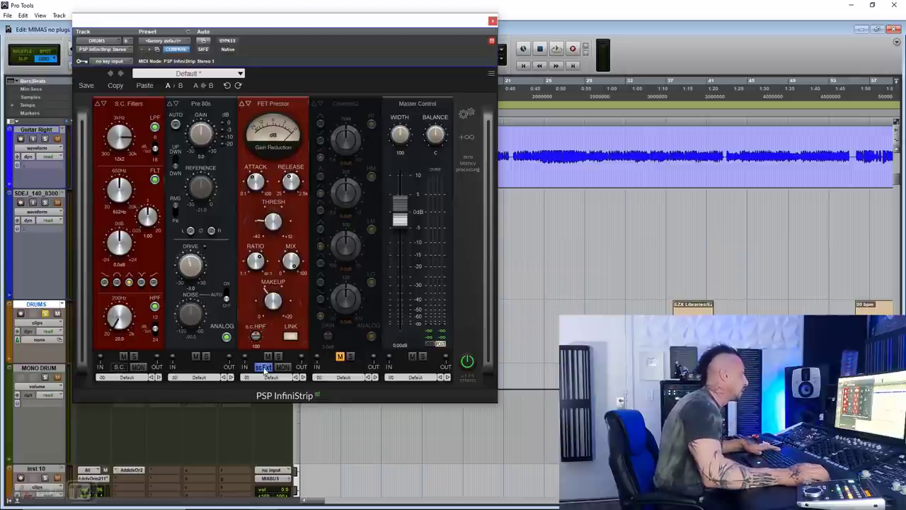
# Play the drums with the external sidechain off, setting the preamp drive to 15.0 and the FET Pressor's mix to 35%.
pyautogui.click(235, 394)
pyautogui.click(235, 395)
pyautogui.press('space')
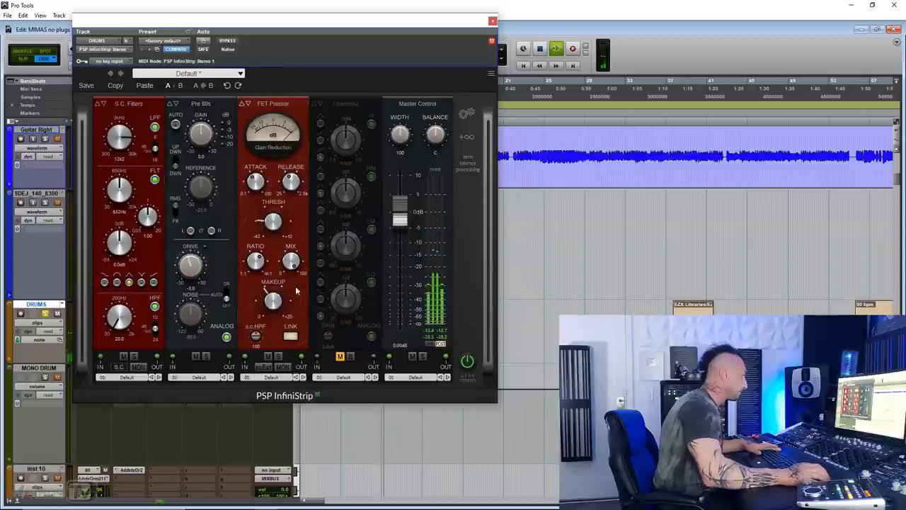
pyautogui.click(291, 337)
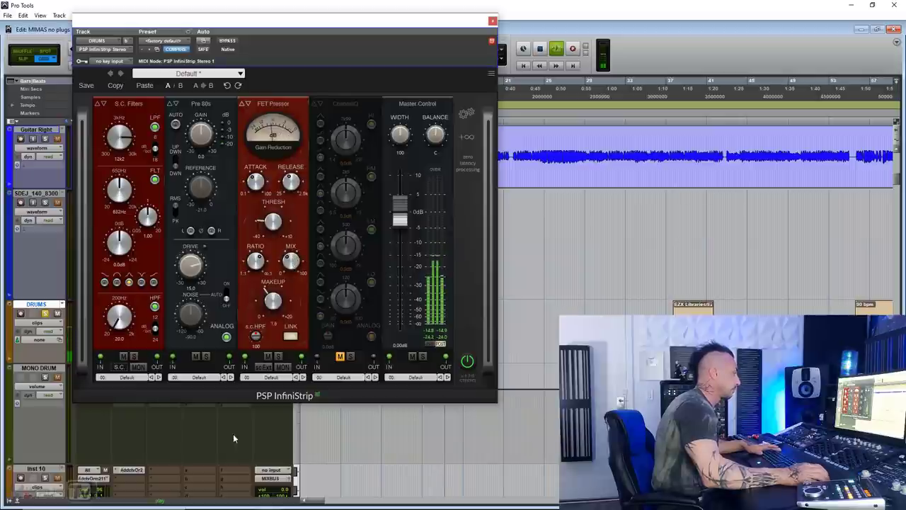
pyautogui.press('space')
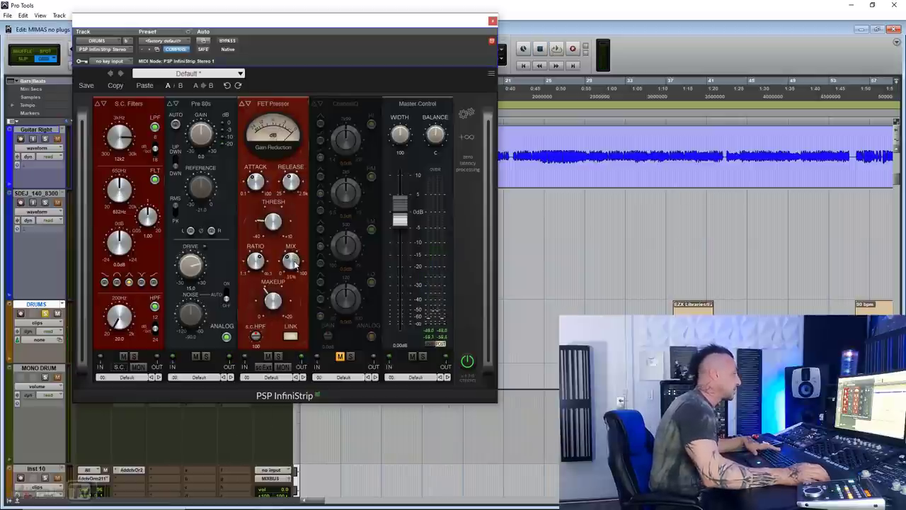
# Change the compressor to the VCA Pressor and adjust its attack, threshold, ratio and release while the drums play.
pyautogui.click(279, 113)
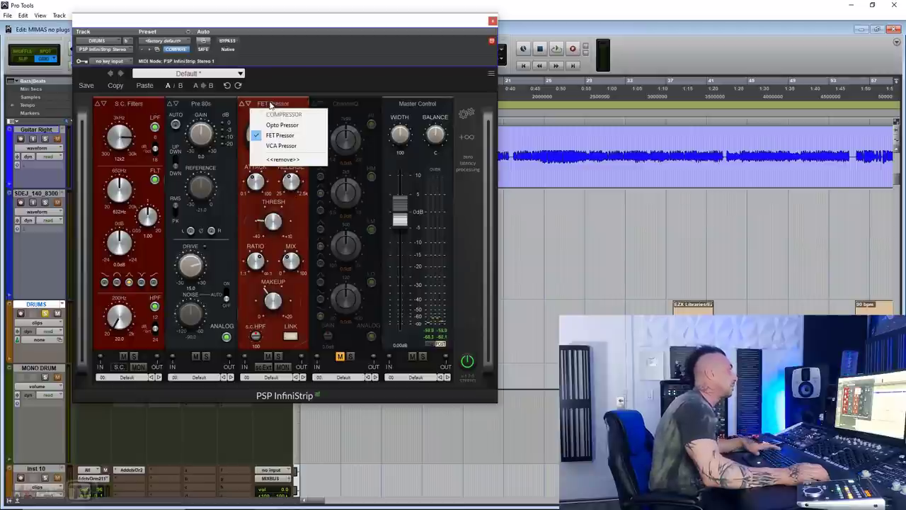
pyautogui.click(279, 147)
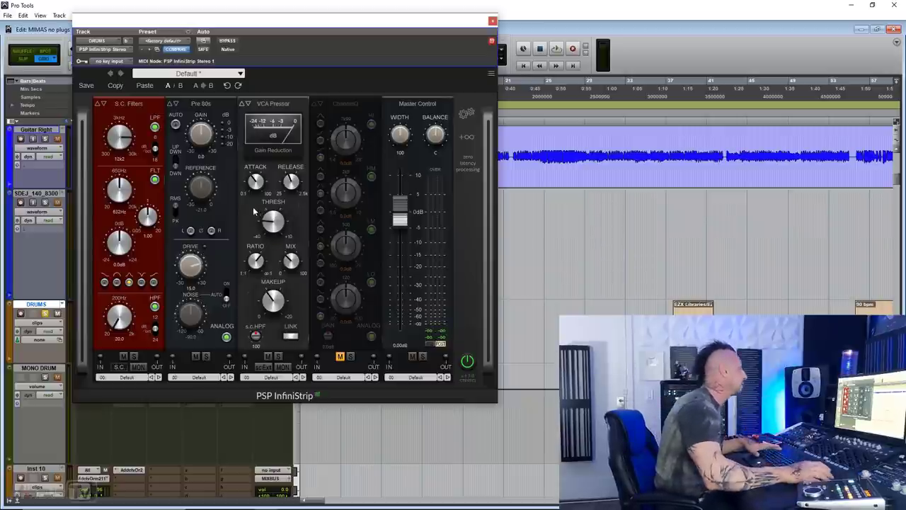
pyautogui.press('space')
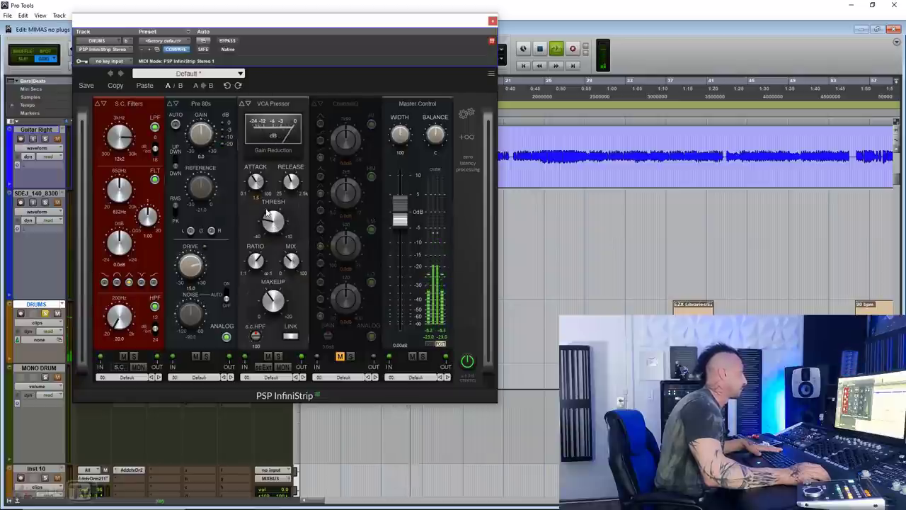
pyautogui.moveTo(266, 212); pyautogui.dragTo(264, 181)
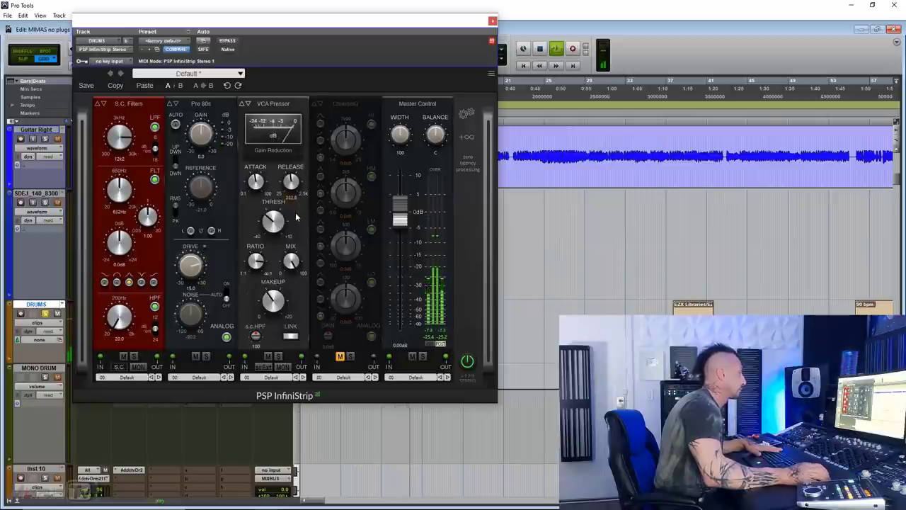
# Compare the FET, Opto and VCA Pressors on the playing drums, ending on the VCA Pressor, and stop playback.
pyautogui.click(243, 103)
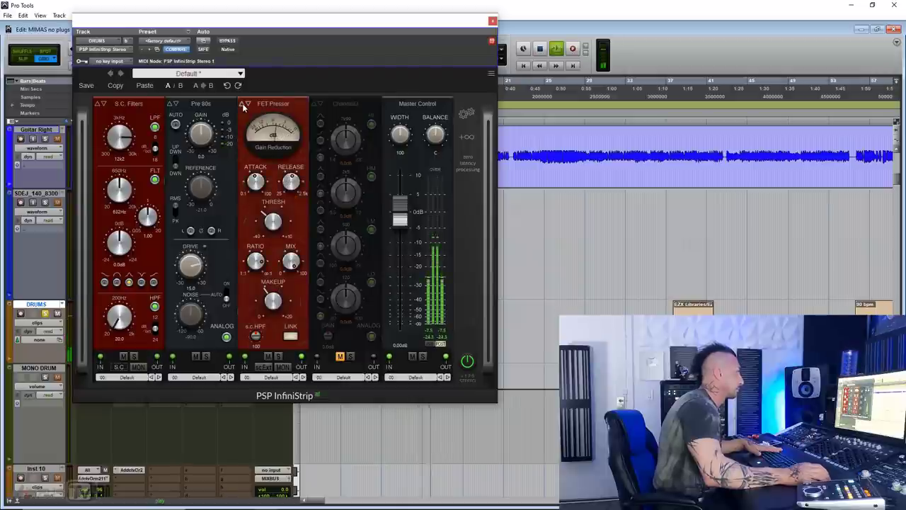
pyautogui.click(242, 103)
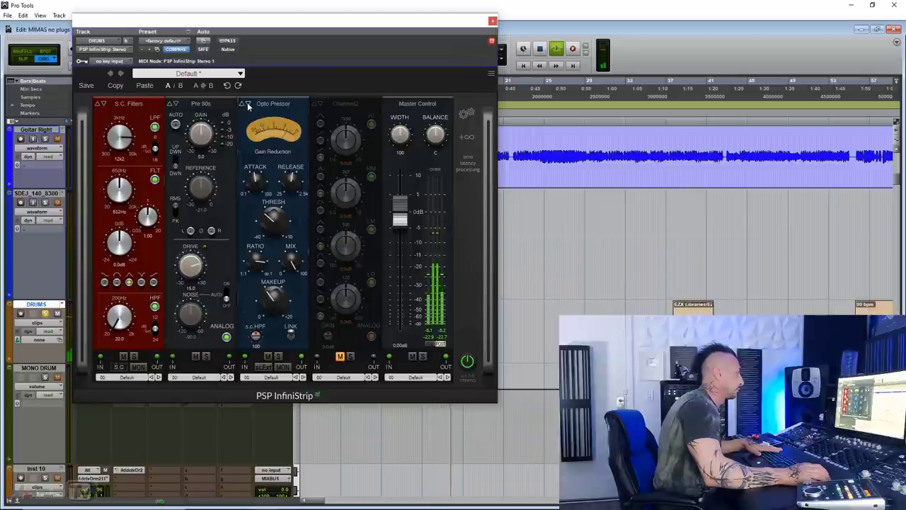
pyautogui.click(248, 103)
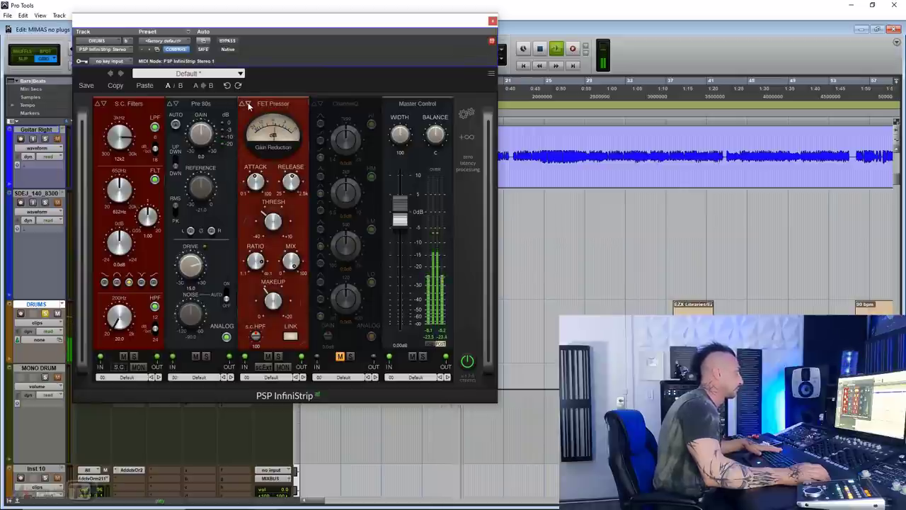
pyautogui.click(248, 103)
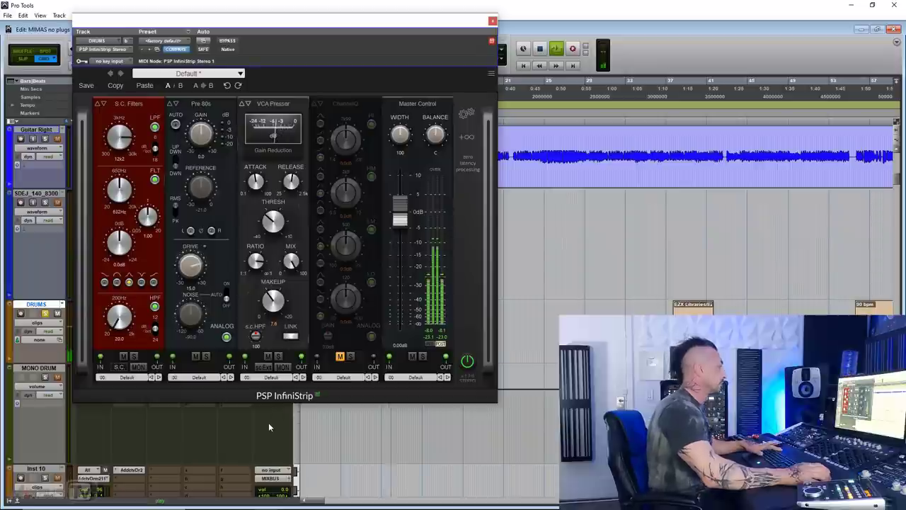
pyautogui.press('space')
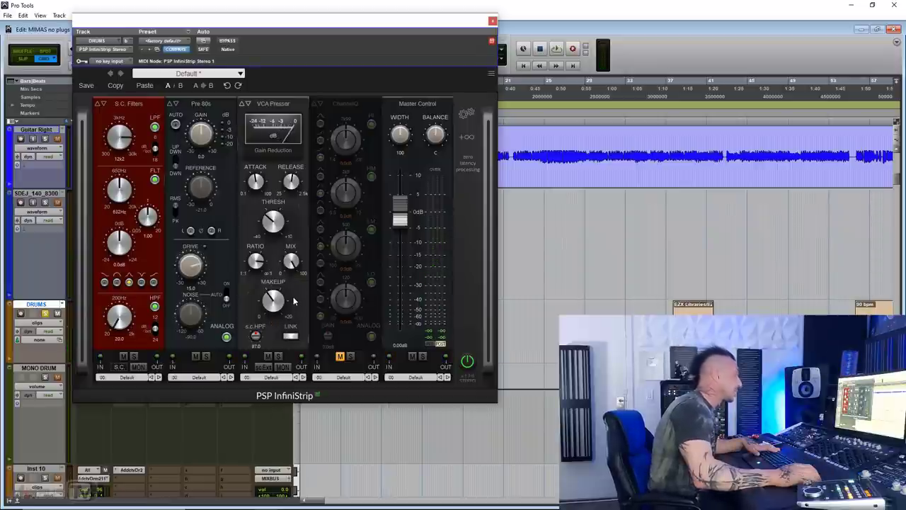
# Activate the ChannelQ equalizer, play the drums and cut its low-mid band by about 3.1 dB at 345 Hz.
pyautogui.click(345, 102)
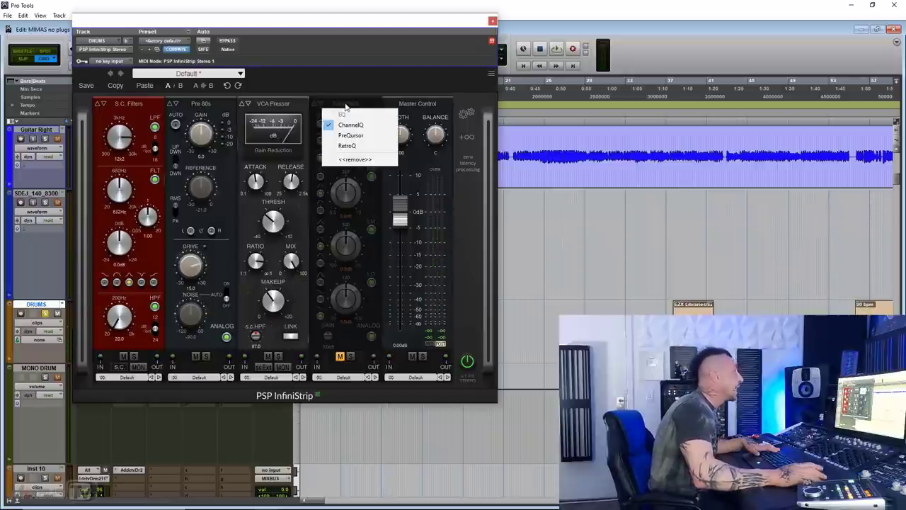
pyautogui.click(355, 113)
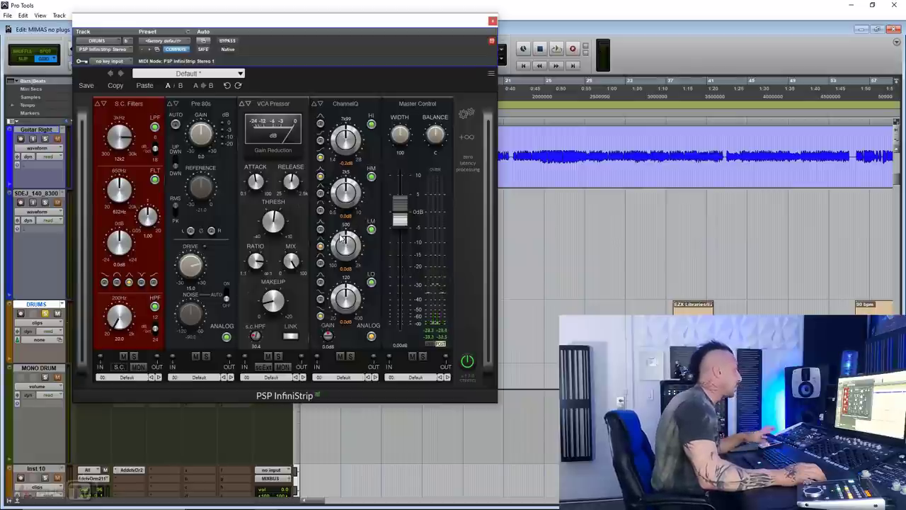
pyautogui.press('space')
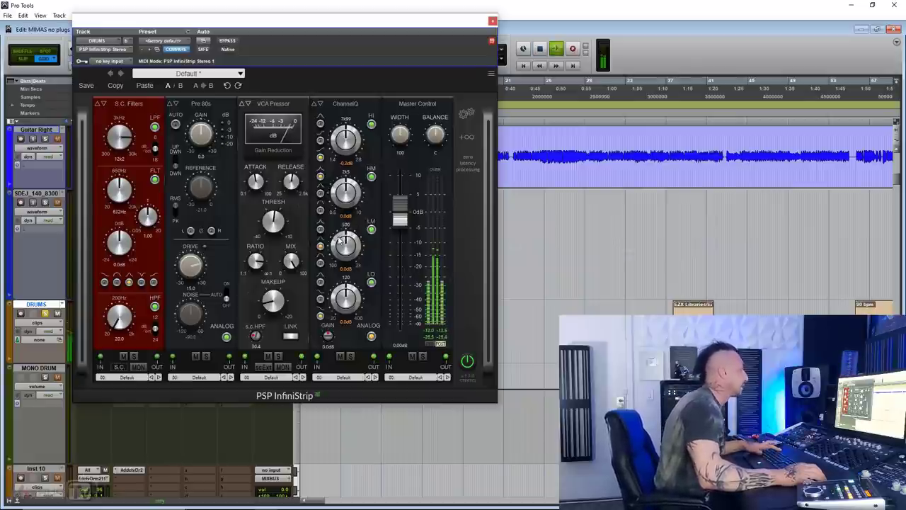
pyautogui.moveTo(340, 241)
pyautogui.mouseDown()
pyautogui.moveTo(333, 259)
pyautogui.moveTo(335, 238)
pyautogui.moveTo(338, 246)
pyautogui.mouseUp()
pyautogui.click(320, 228)
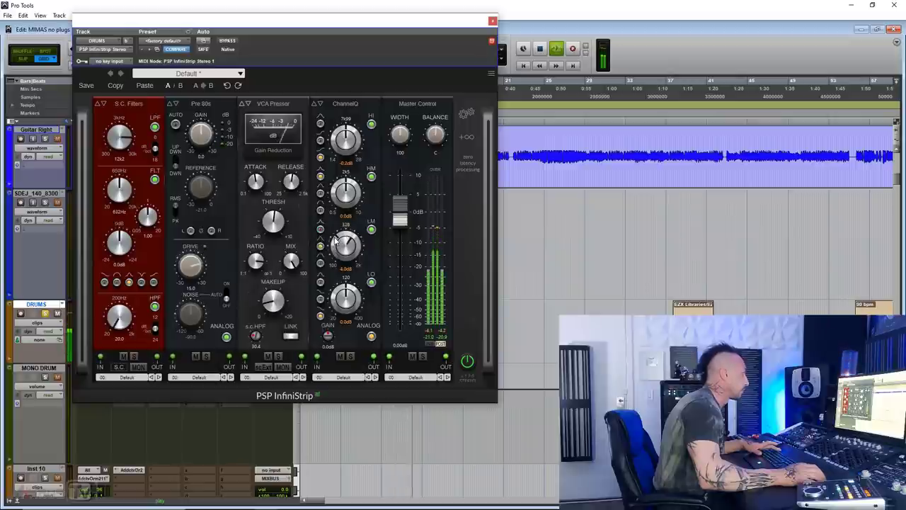
pyautogui.moveTo(337, 253)
pyautogui.mouseDown()
pyautogui.moveTo(338, 242)
pyautogui.moveTo(340, 269)
pyautogui.mouseUp()
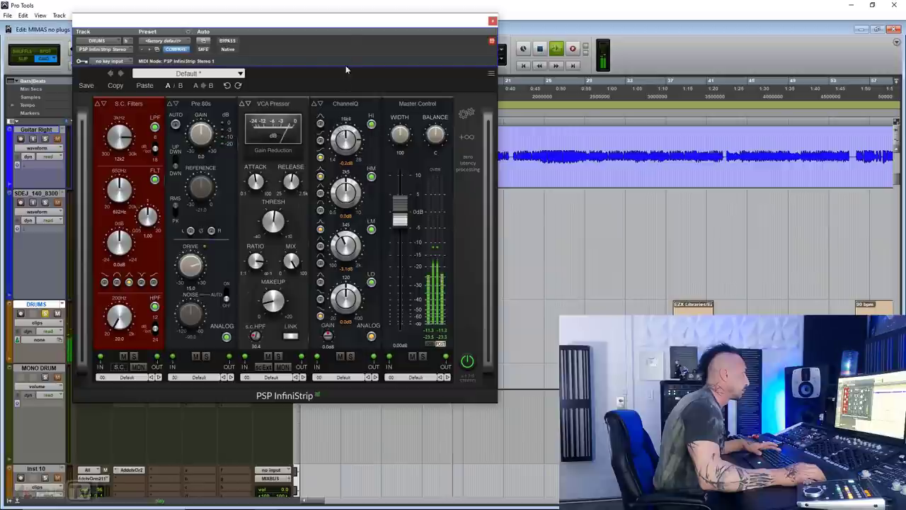
# Boost the ChannelQ's high band about 1.8 dB at 20 kHz and its low band about 1.4 dB at 47.8 Hz.
pyautogui.moveTo(346, 139)
pyautogui.mouseDown()
pyautogui.moveTo(347, 129)
pyautogui.moveTo(347, 147)
pyautogui.mouseUp()
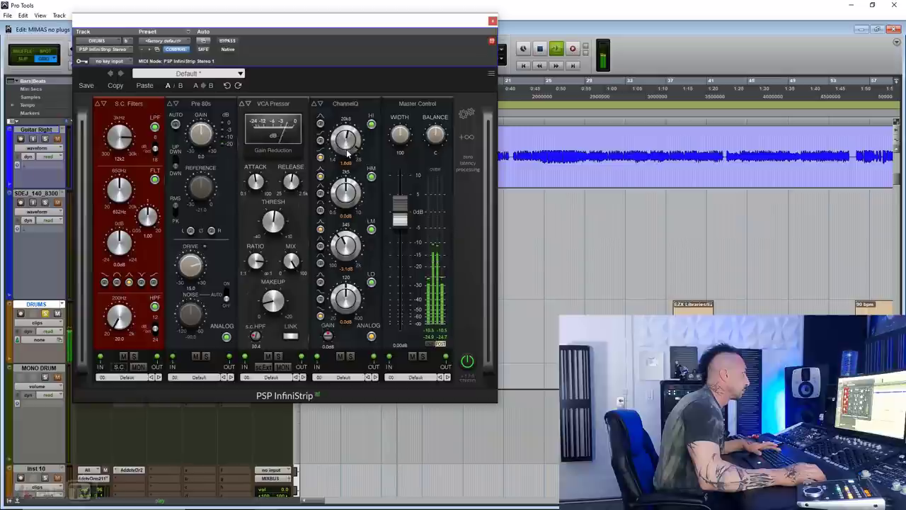
pyautogui.click(321, 282)
pyautogui.moveTo(331, 306)
pyautogui.mouseDown()
pyautogui.moveTo(332, 327)
pyautogui.moveTo(346, 297)
pyautogui.moveTo(322, 306)
pyautogui.mouseUp()
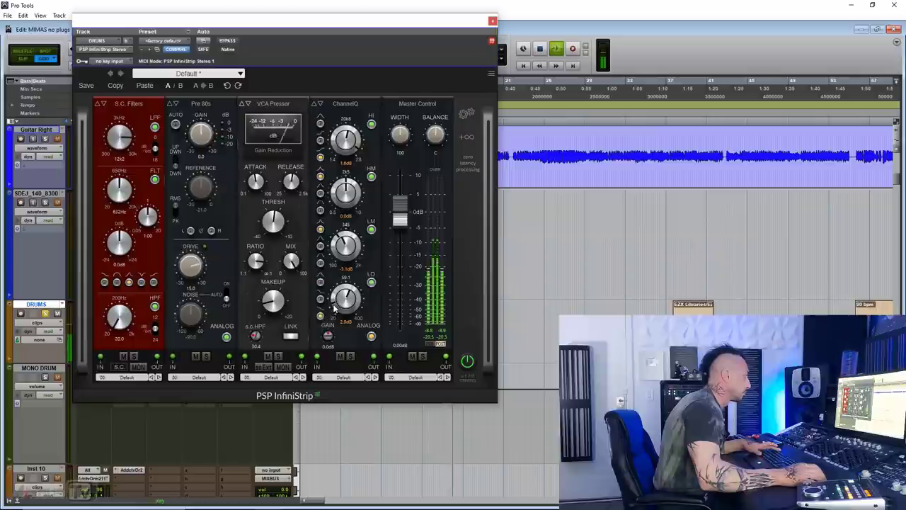
pyautogui.moveTo(334, 314); pyautogui.dragTo(342, 304)
# Compare the drums with the ChannelQ muted and active, setting its high-mid gain to 1.1 dB and the master level to -0.71 dB.
pyautogui.click(341, 357)
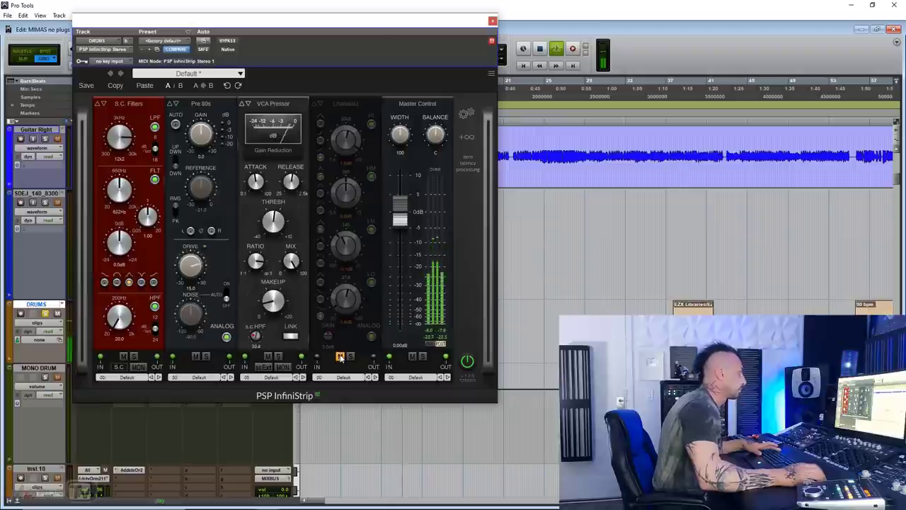
pyautogui.click(341, 357)
pyautogui.moveTo(347, 190); pyautogui.dragTo(347, 204)
pyautogui.moveTo(400, 219); pyautogui.dragTo(401, 222)
pyautogui.click(340, 356)
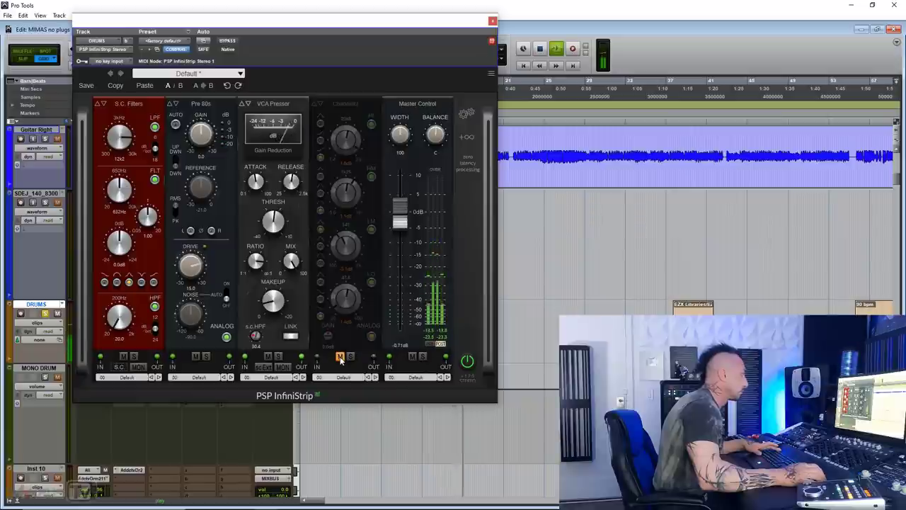
pyautogui.click(340, 357)
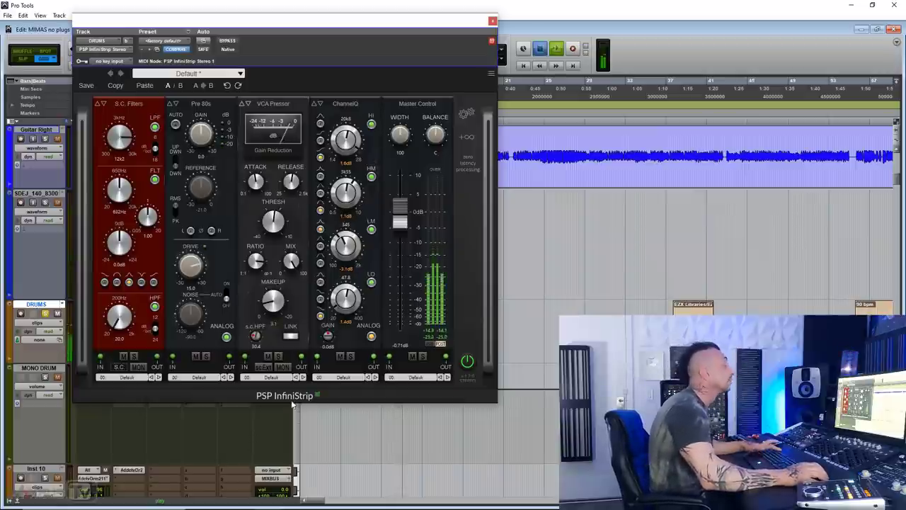
# Replace the ChannelQ with the PreQursor equalizer and try its high-band frequency control.
pyautogui.click(346, 103)
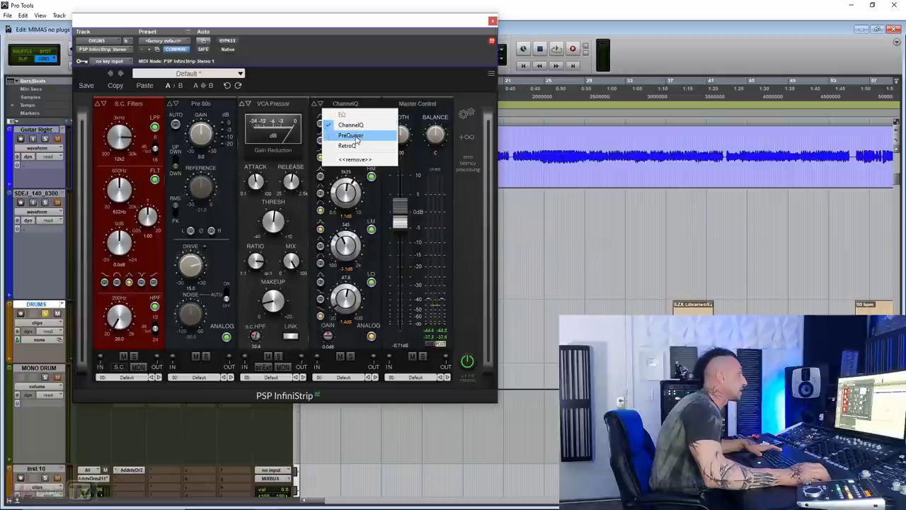
pyautogui.click(350, 135)
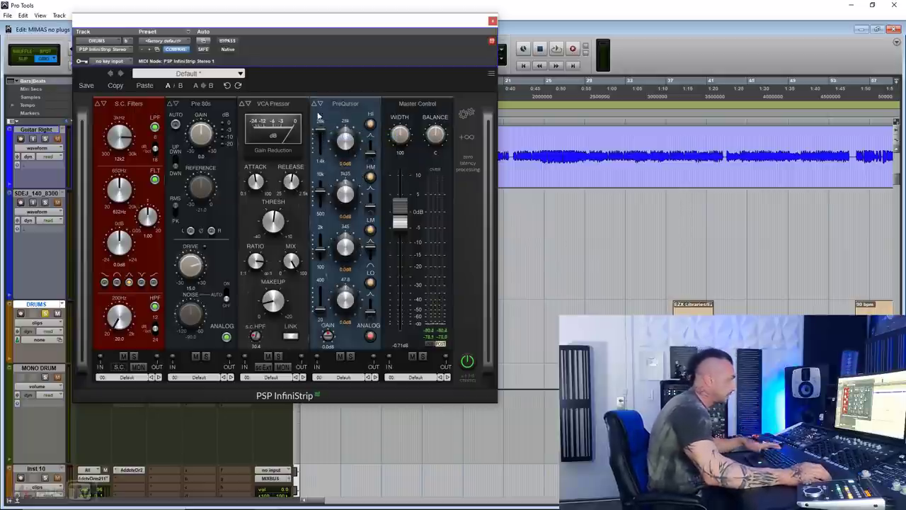
pyautogui.moveTo(317, 125); pyautogui.dragTo(318, 119)
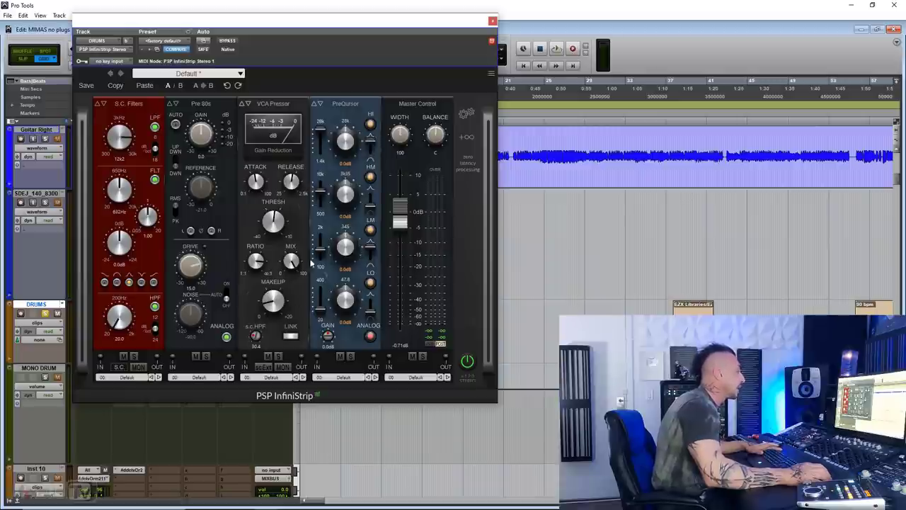
# Play the drums and boost the PreQursor's high band about 2 dB and its low band about 1.6 dB at 55.4 Hz.
pyautogui.press('space')
pyautogui.moveTo(346, 146); pyautogui.dragTo(351, 126)
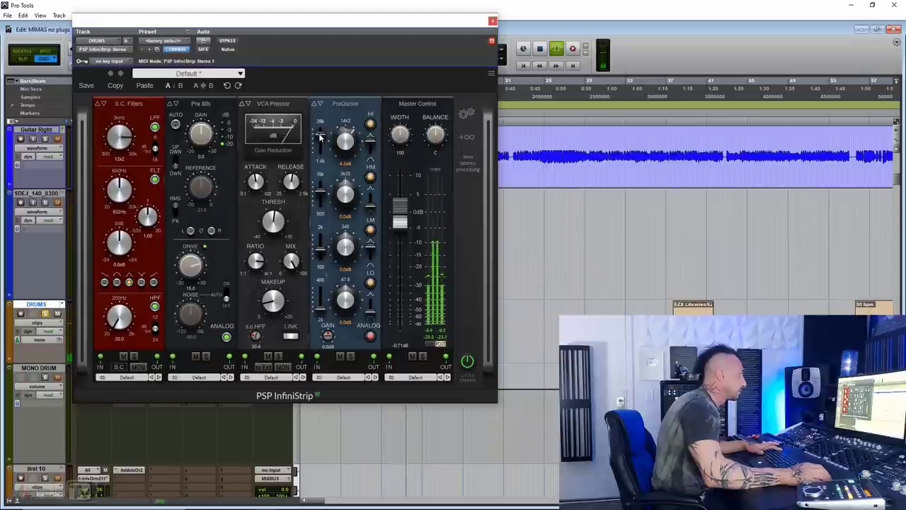
pyautogui.moveTo(320, 137); pyautogui.dragTo(321, 133)
pyautogui.scroll(1, 345, 145)
pyautogui.moveTo(322, 309); pyautogui.dragTo(322, 305)
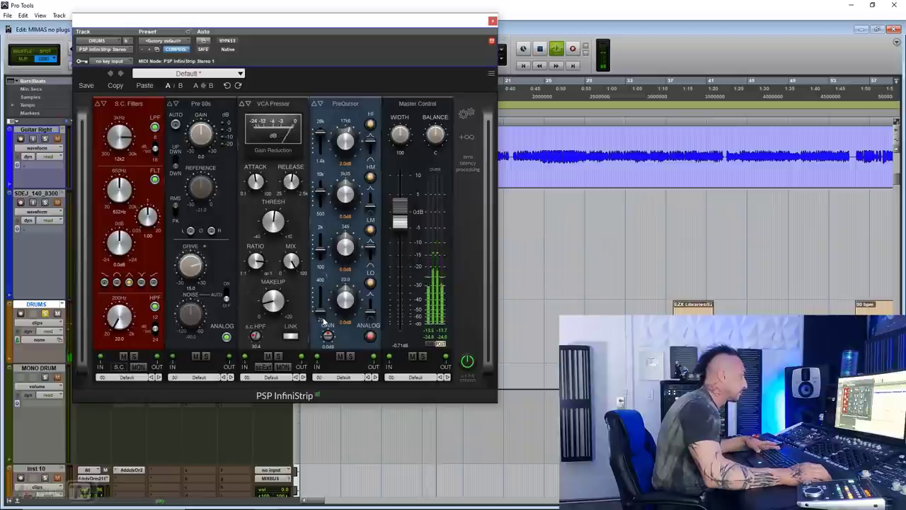
pyautogui.moveTo(369, 311); pyautogui.dragTo(321, 309)
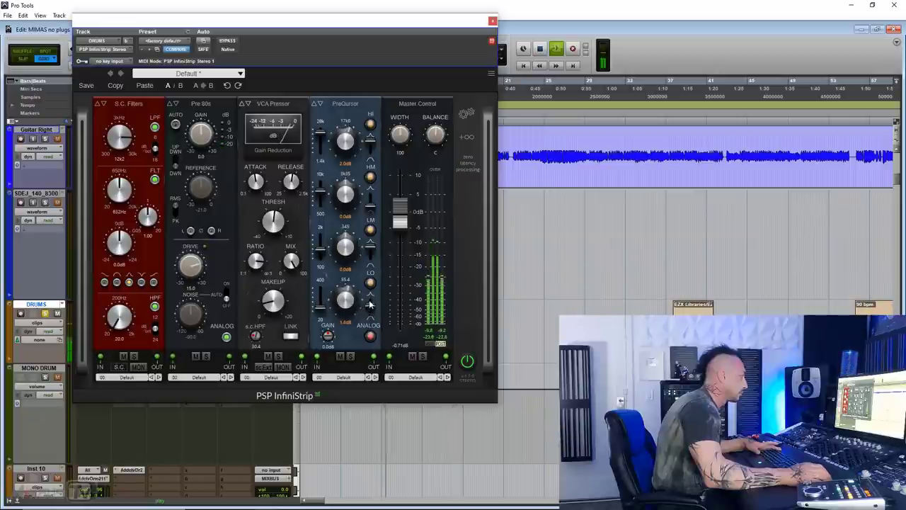
# Cut the PreQursor's low-mid band about 2.8 dB at 100 Hz, raising its high-mid gain to 1.0 dB and low gain to 2.2 dB.
pyautogui.moveTo(345, 248)
pyautogui.mouseDown()
pyautogui.moveTo(344, 240)
pyautogui.moveTo(321, 262)
pyautogui.moveTo(344, 242)
pyautogui.mouseUp()
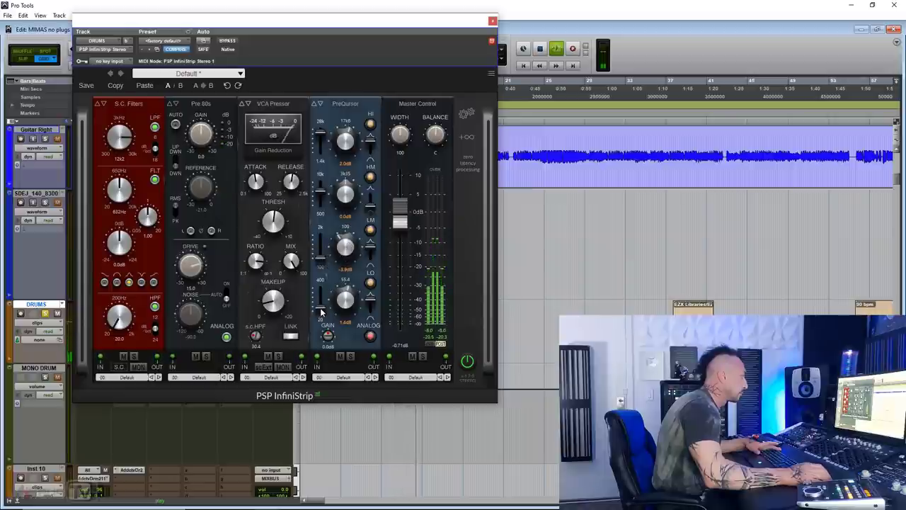
pyautogui.moveTo(345, 304); pyautogui.dragTo(346, 247)
pyautogui.moveTo(347, 201); pyautogui.dragTo(345, 193)
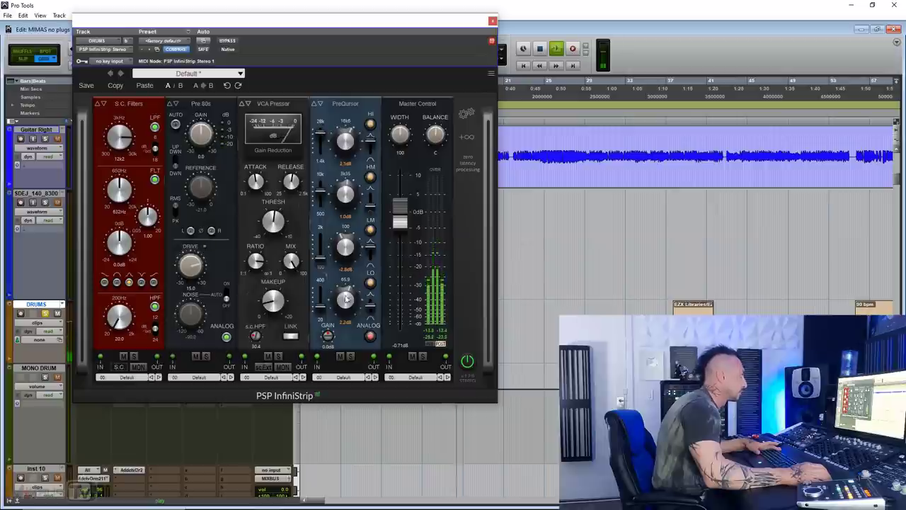
# Compare the drums with the PreQursor muted and active, raise its high-band gain to 3.1 dB, and check its analog saturation option.
pyautogui.click(340, 357)
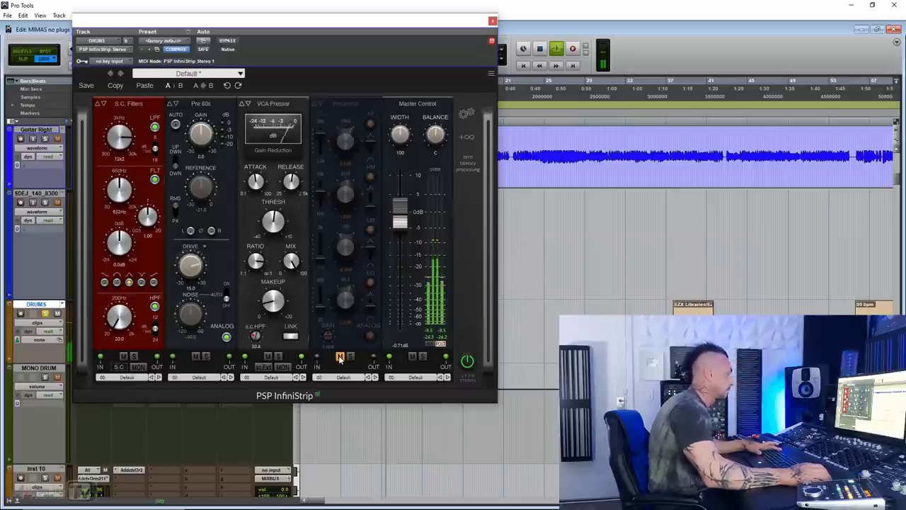
pyautogui.click(340, 356)
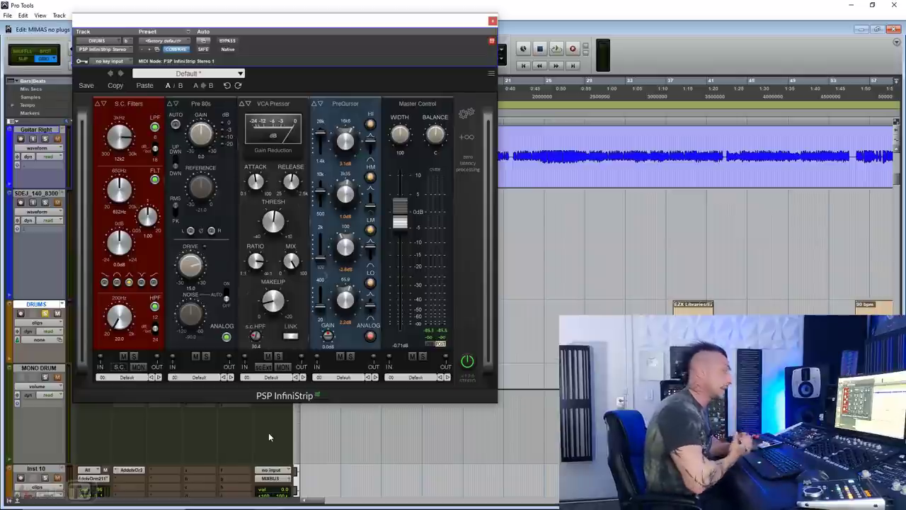
pyautogui.click(369, 337)
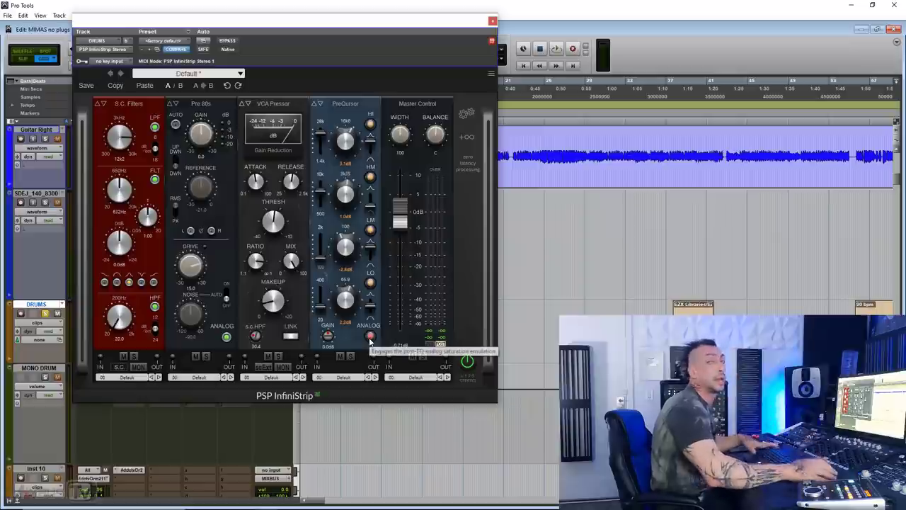
# Replace the PreQursor with the RetroQ equalizer, play the drums and retune its high-mid, low-mid and low bands.
pyautogui.click(346, 107)
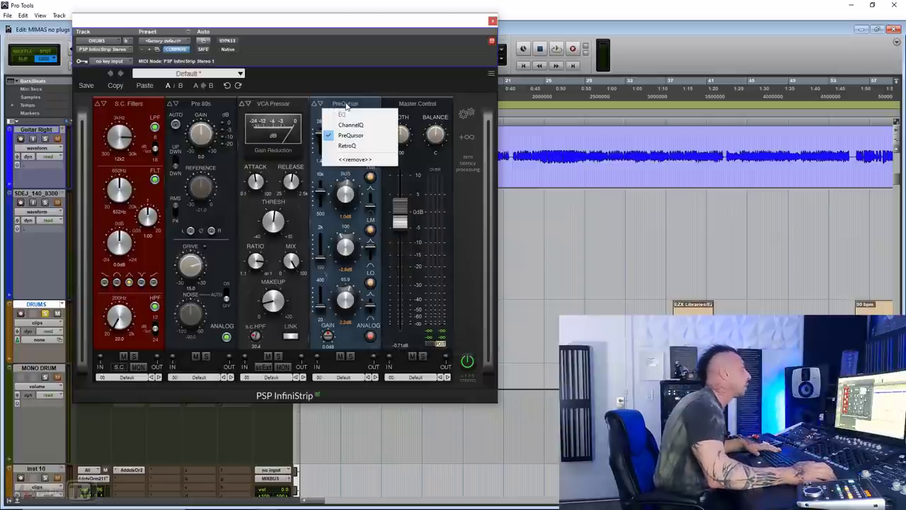
pyautogui.click(343, 146)
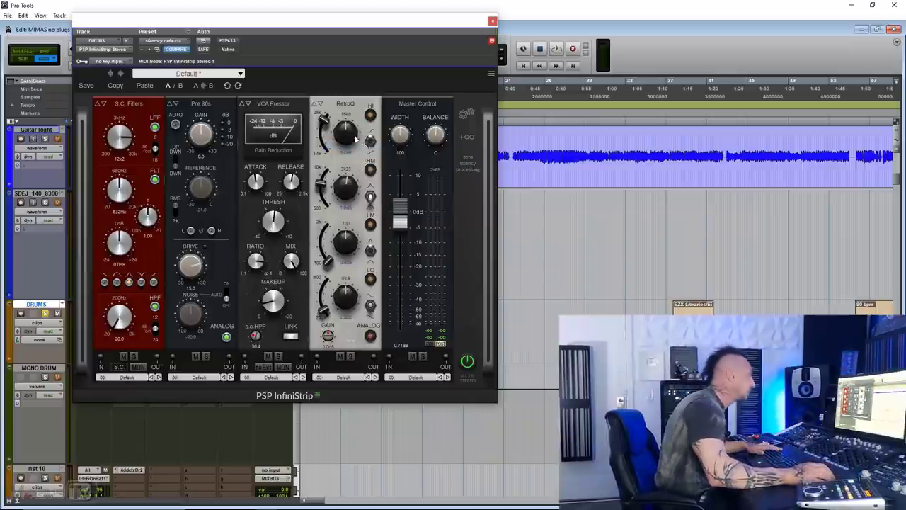
pyautogui.press('space')
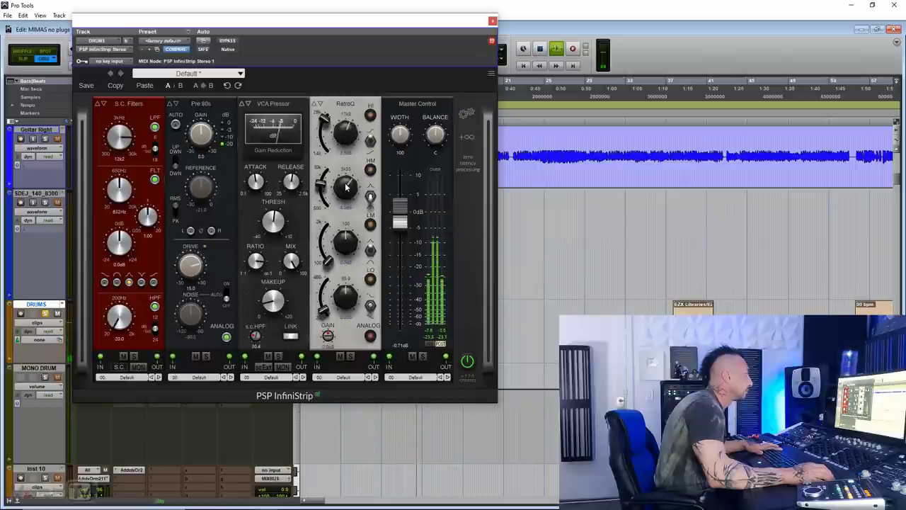
pyautogui.moveTo(324, 192); pyautogui.dragTo(322, 190)
pyautogui.moveTo(346, 242); pyautogui.dragTo(331, 257)
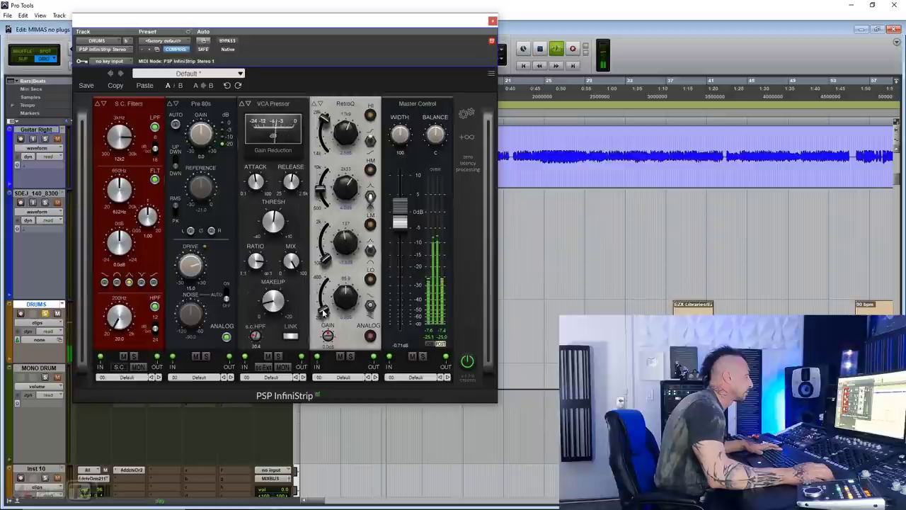
pyautogui.moveTo(325, 309)
pyautogui.mouseDown()
pyautogui.moveTo(322, 298)
pyautogui.moveTo(322, 313)
pyautogui.mouseUp()
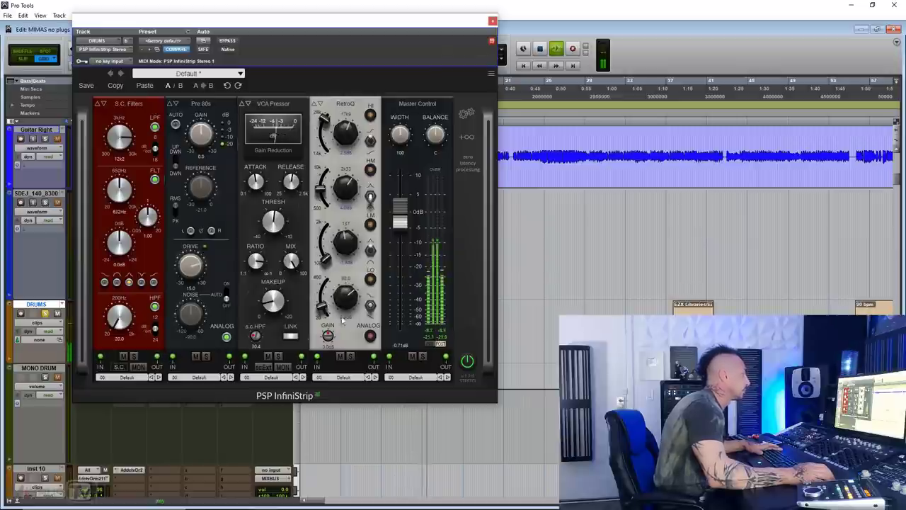
# Toggle the RetroQ's analog saturation and compare the drums with the RetroQ muted and active.
pyautogui.click(370, 337)
pyautogui.click(370, 338)
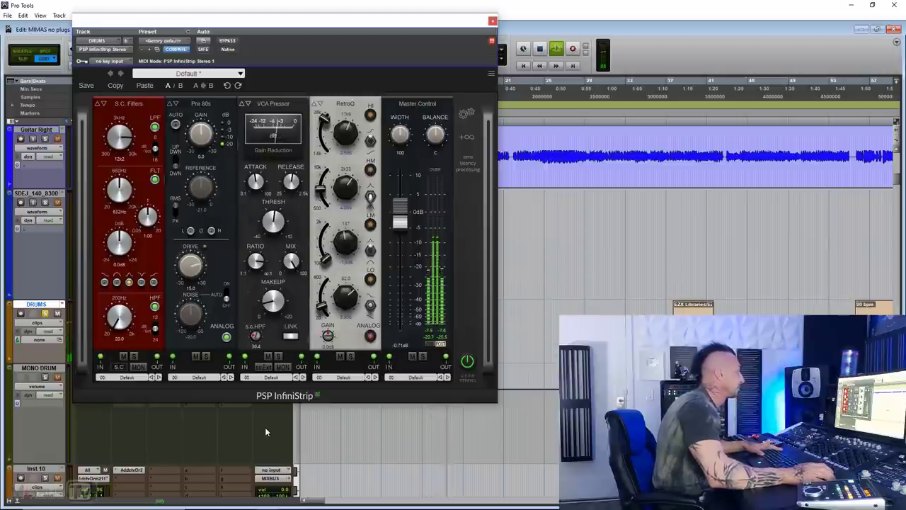
pyautogui.press('space')
pyautogui.press('space')
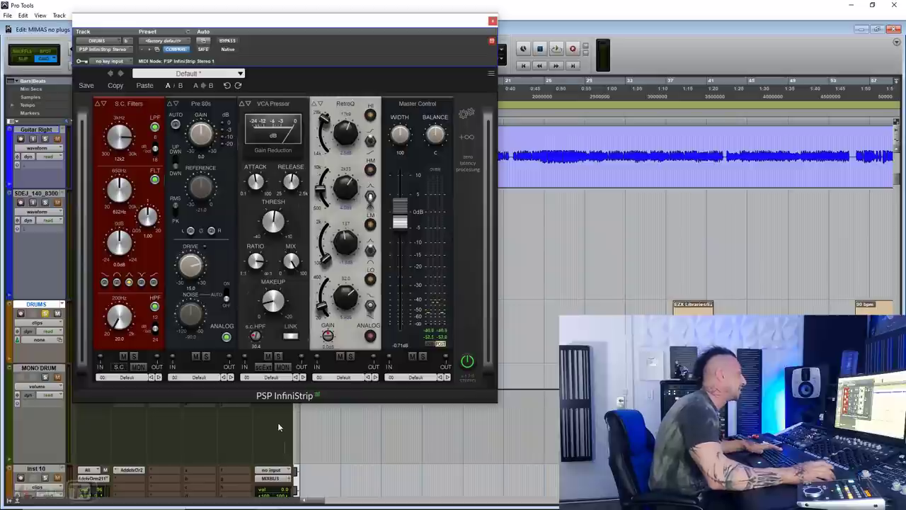
pyautogui.press('space')
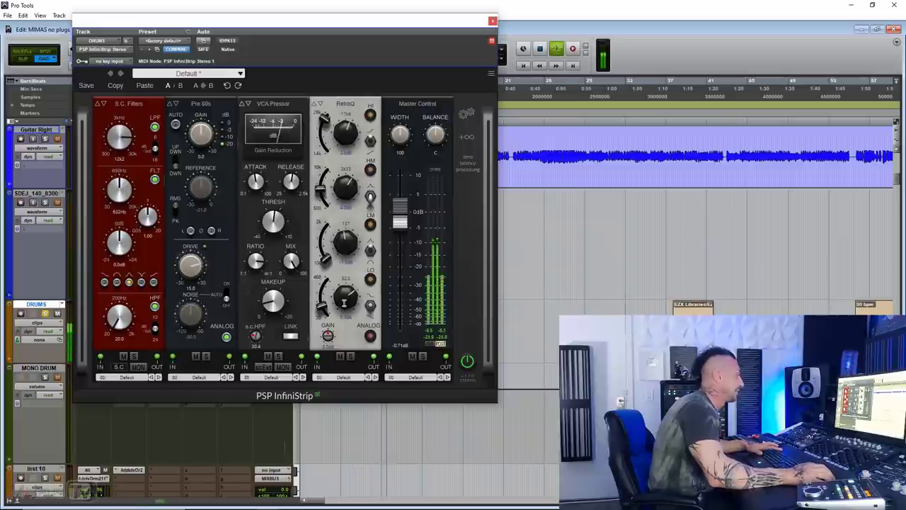
pyautogui.click(339, 356)
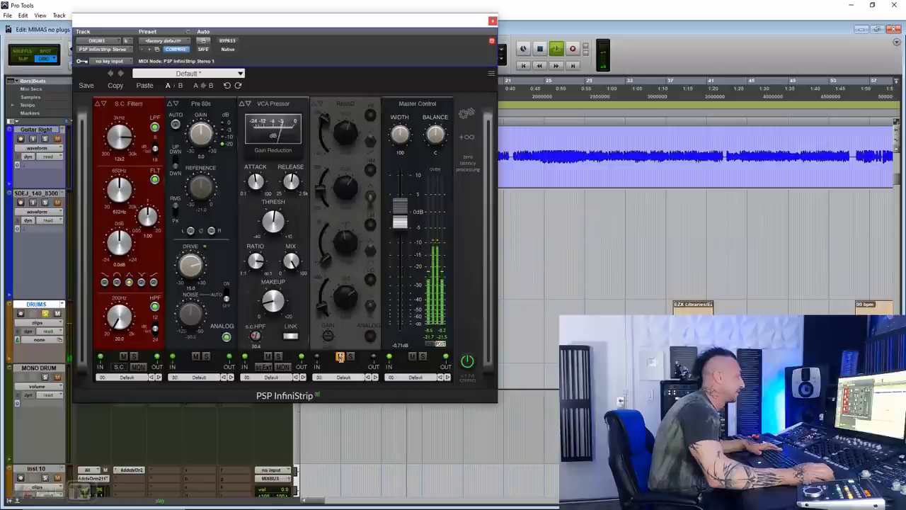
pyautogui.click(339, 356)
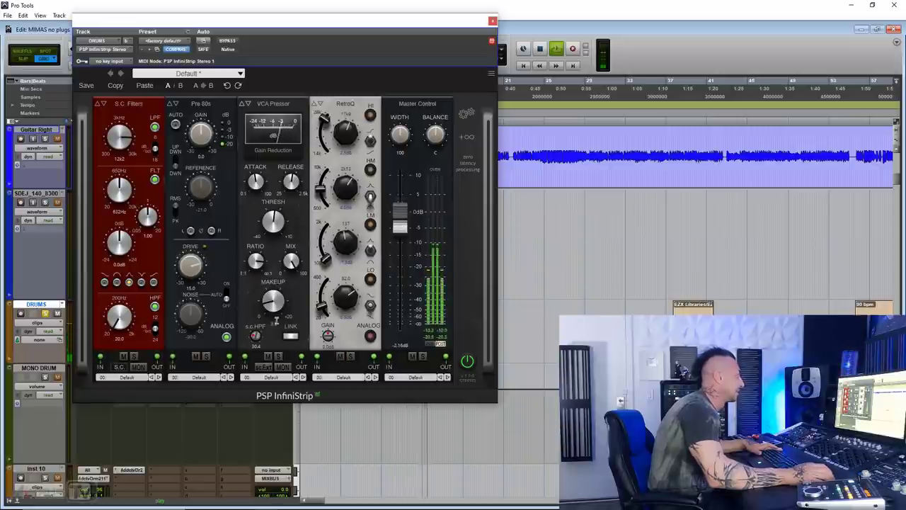
# Compare the drums with the whole channel strip bypassed and active, set the master level to -2.01 dB and stop playback.
pyautogui.click(466, 361)
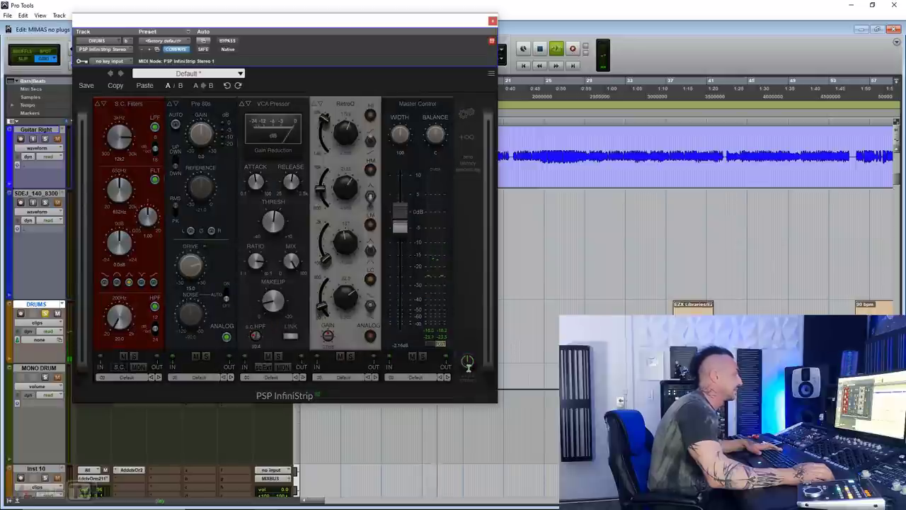
pyautogui.click(468, 361)
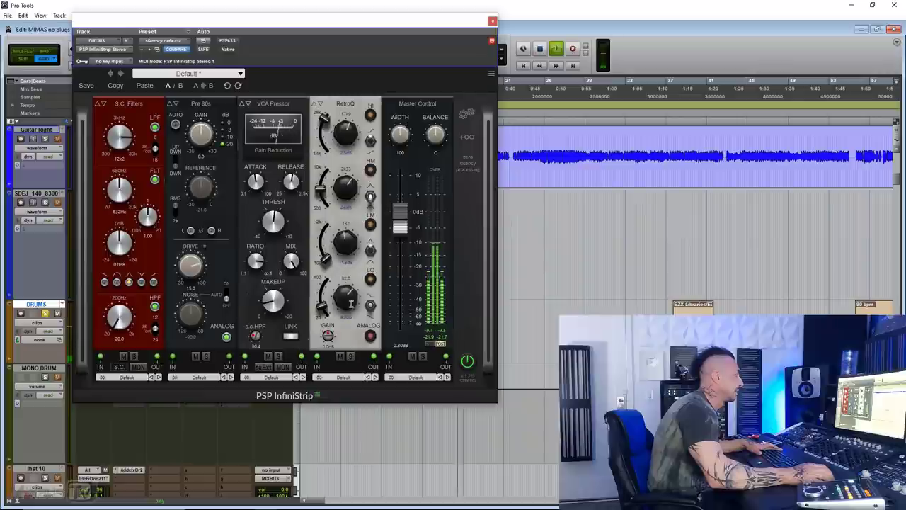
pyautogui.press('space')
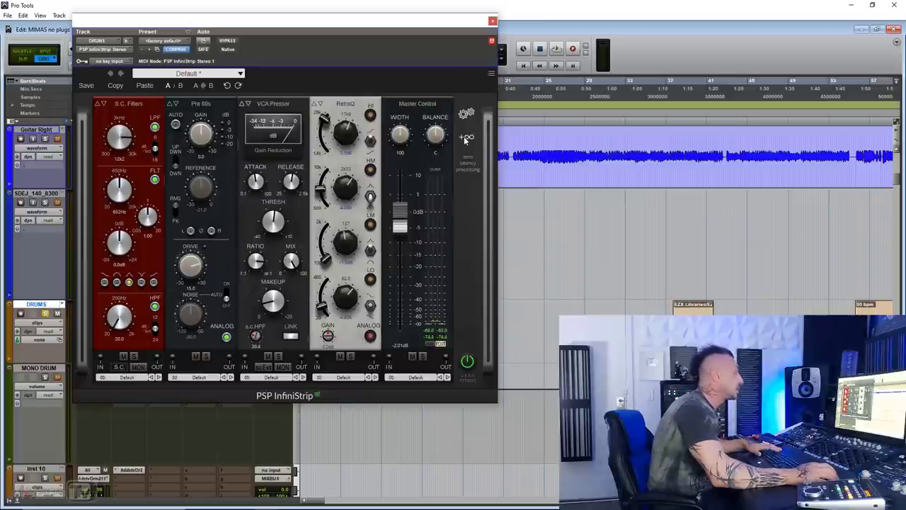
# Preview the channel strip in full view mode and mini view mode, returning to resizeable view mode.
pyautogui.click(466, 114)
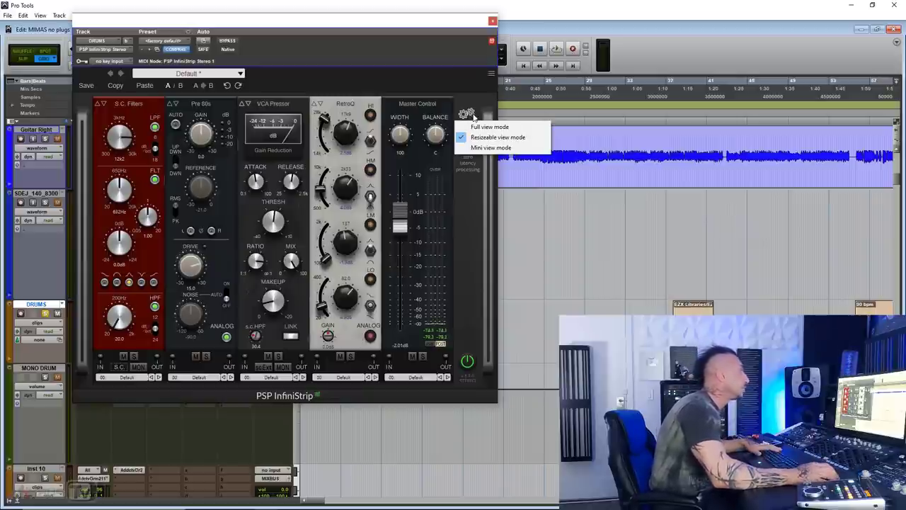
pyautogui.click(490, 128)
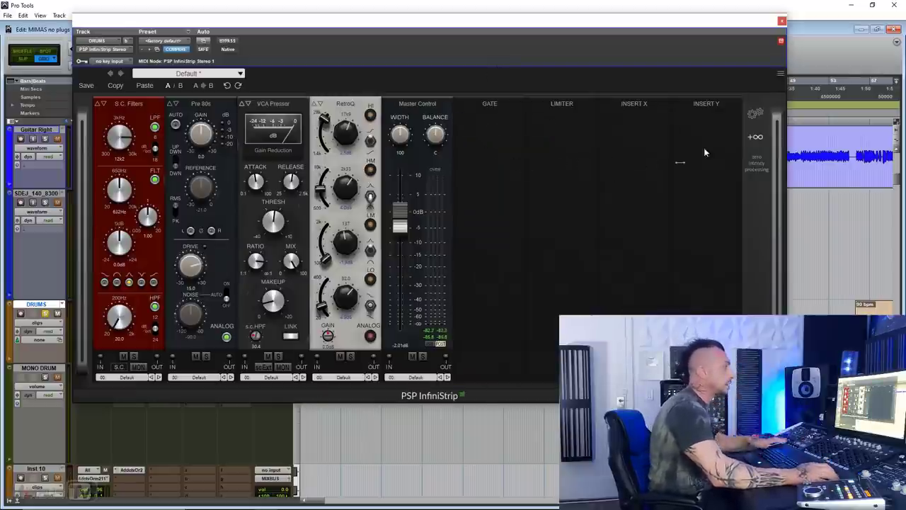
pyautogui.click(756, 115)
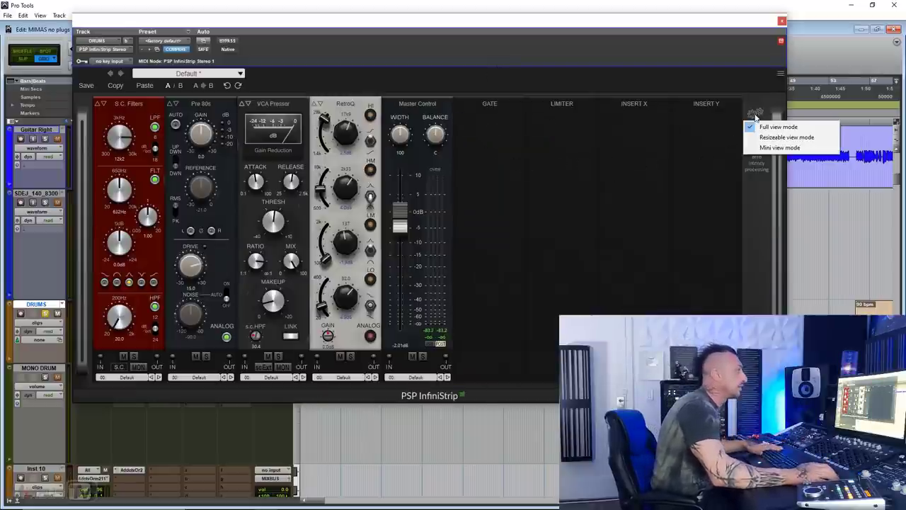
pyautogui.click(786, 138)
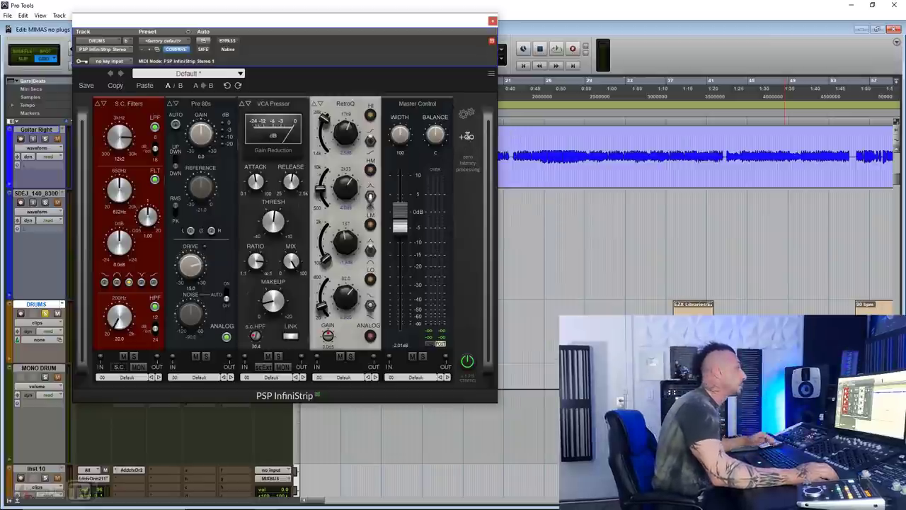
pyautogui.click(472, 109)
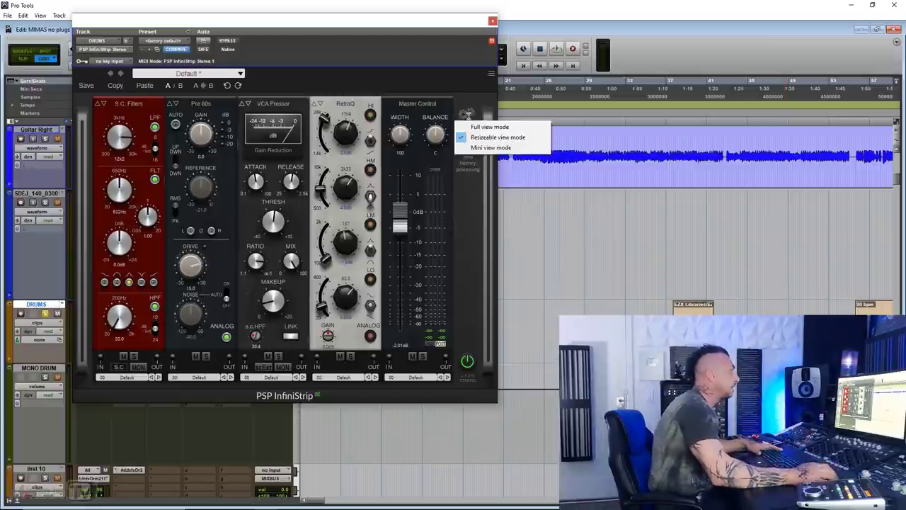
pyautogui.click(479, 147)
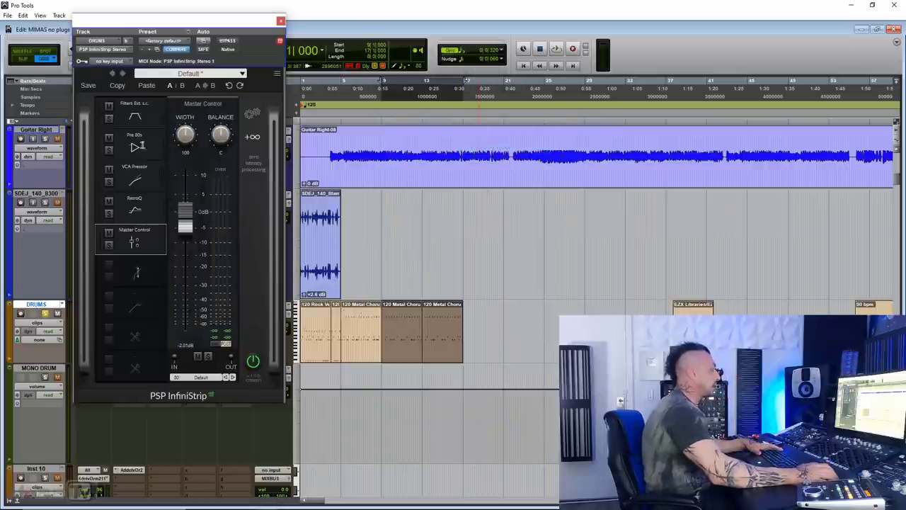
pyautogui.click(253, 113)
pyautogui.click(264, 137)
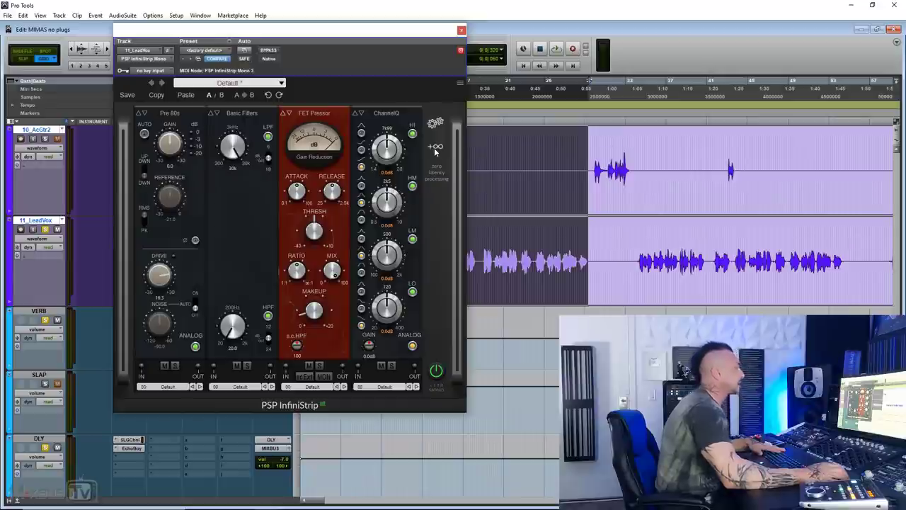
# Add an Expander to the lead vocal's strip, order the first modules as Basic Filters, Expander and Pre 80s, and adjust the high-pass frequency.
pyautogui.click(436, 148)
pyautogui.click(453, 254)
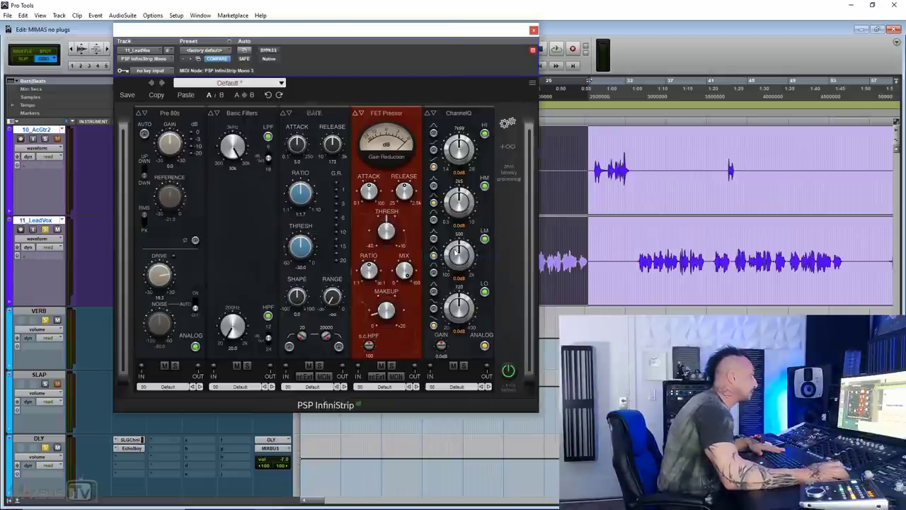
pyautogui.moveTo(312, 112); pyautogui.dragTo(167, 113)
pyautogui.moveTo(308, 120); pyautogui.dragTo(190, 121)
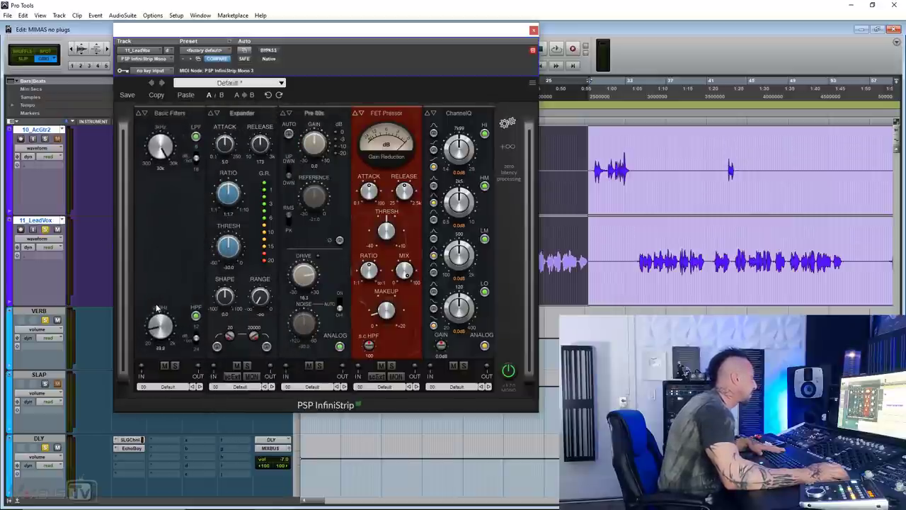
pyautogui.moveTo(156, 308); pyautogui.dragTo(157, 311)
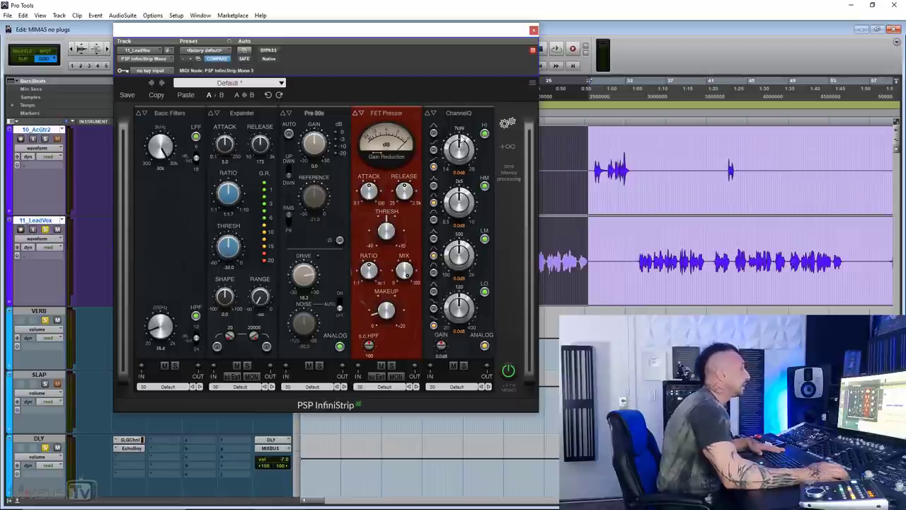
# Set the lead vocal's Expander to attack 0.1, release 643, ratio 1:2.0, threshold -16.5 and range -26.0 while auditioning.
pyautogui.moveTo(492, 32); pyautogui.dragTo(355, 59)
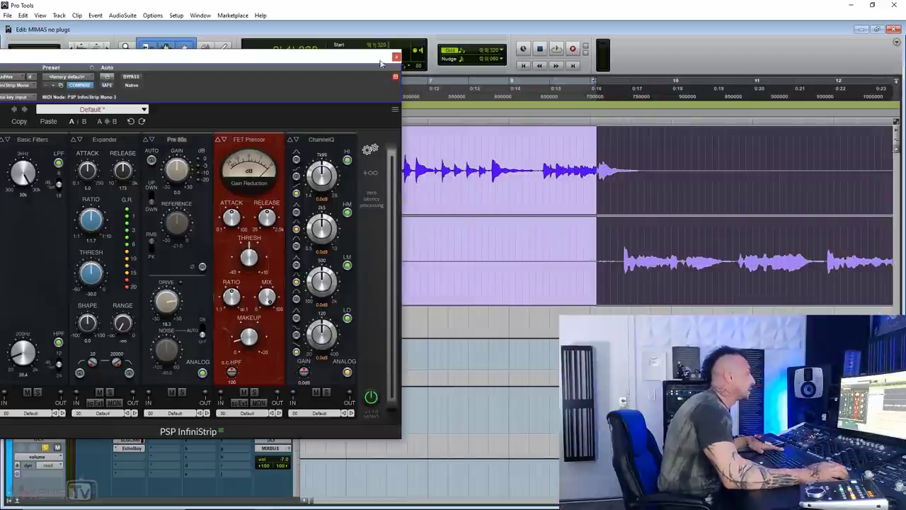
pyautogui.moveTo(379, 58); pyautogui.dragTo(470, 31)
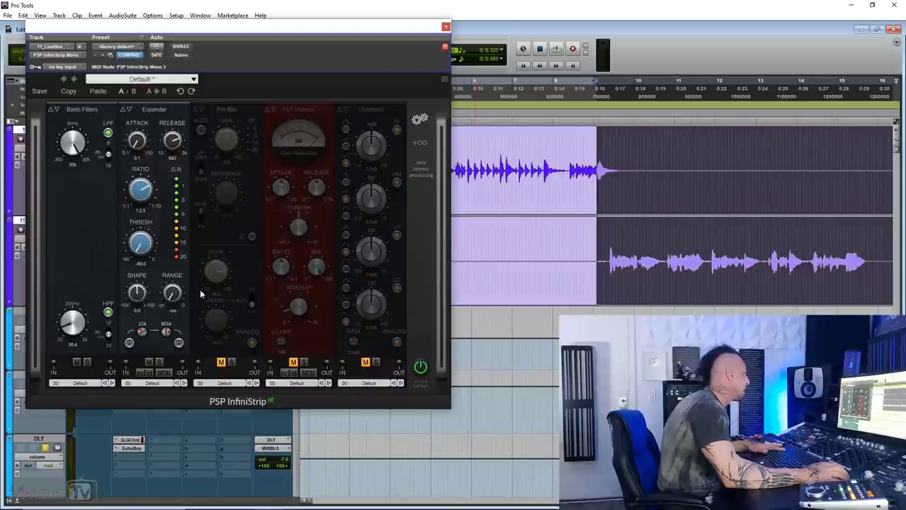
pyautogui.press('space')
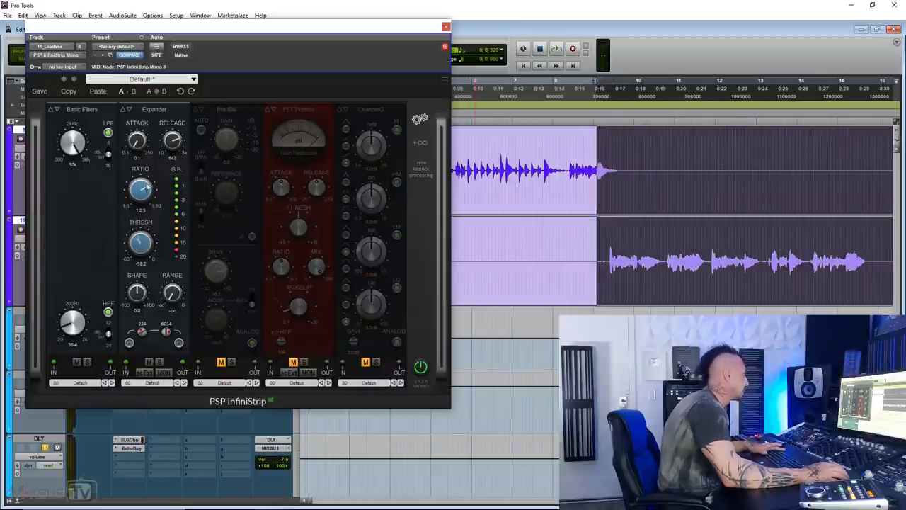
pyautogui.press('space')
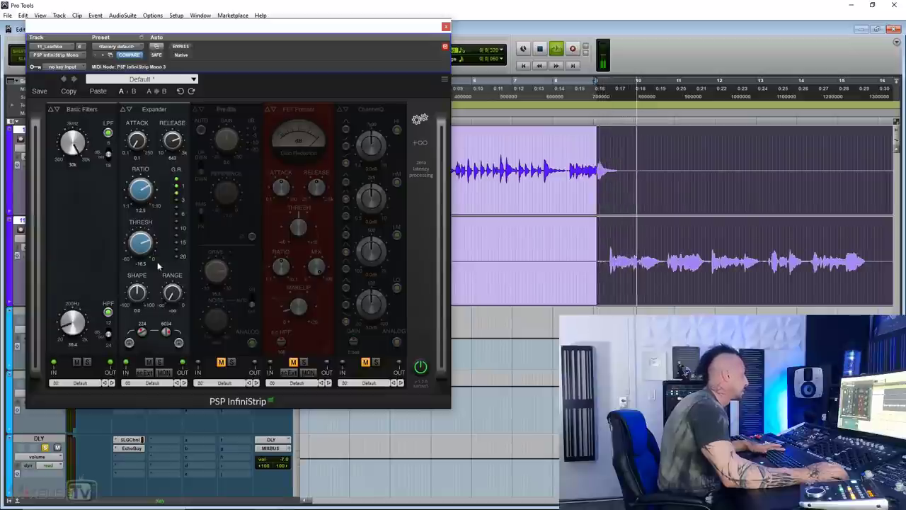
pyautogui.press('space')
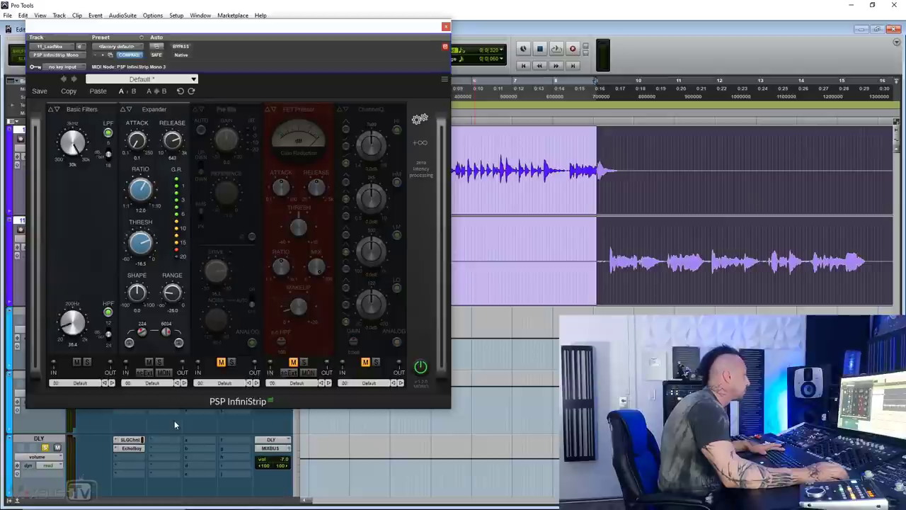
# Unmute the lead vocal's preamp during playback, switch it to Pre 70s and set its drive to 17.8.
pyautogui.press('space')
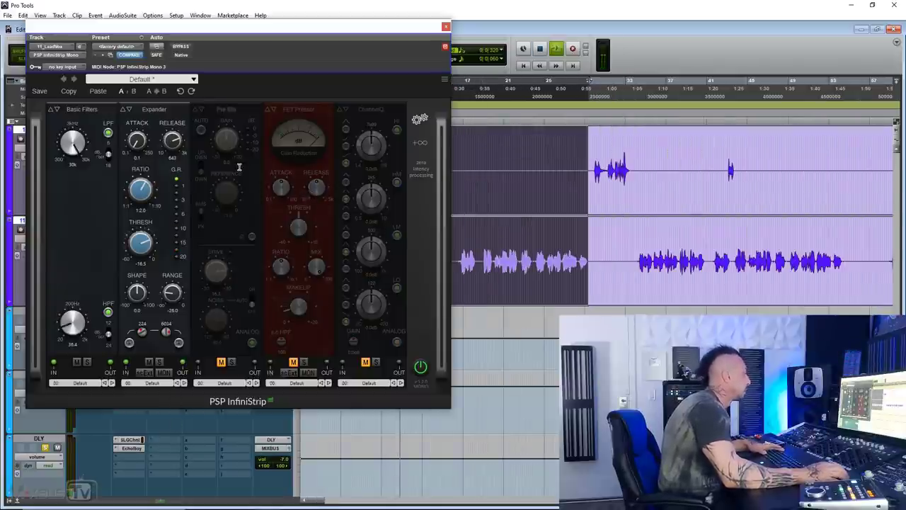
pyautogui.click(221, 362)
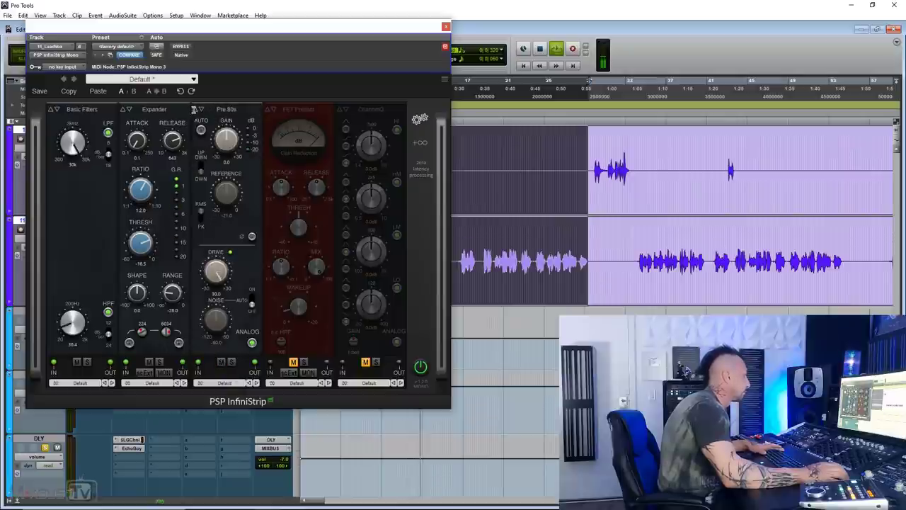
pyautogui.click(226, 108)
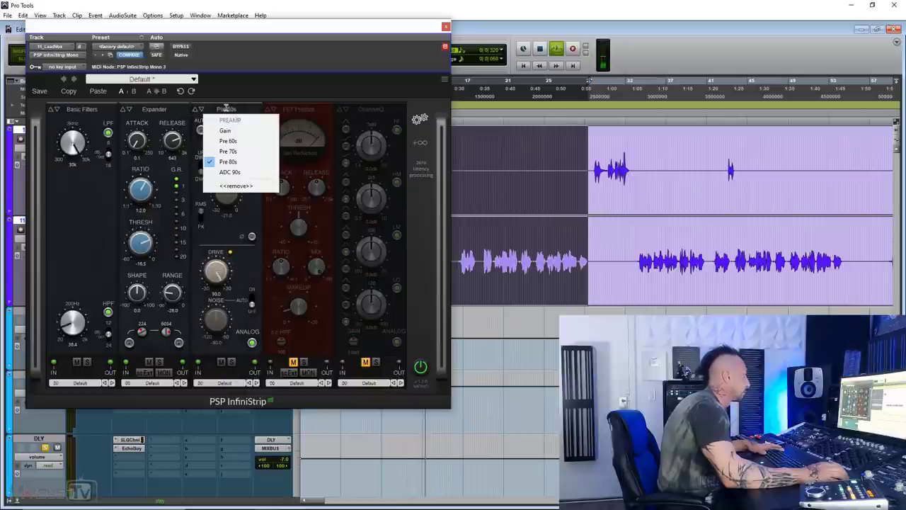
pyautogui.click(228, 151)
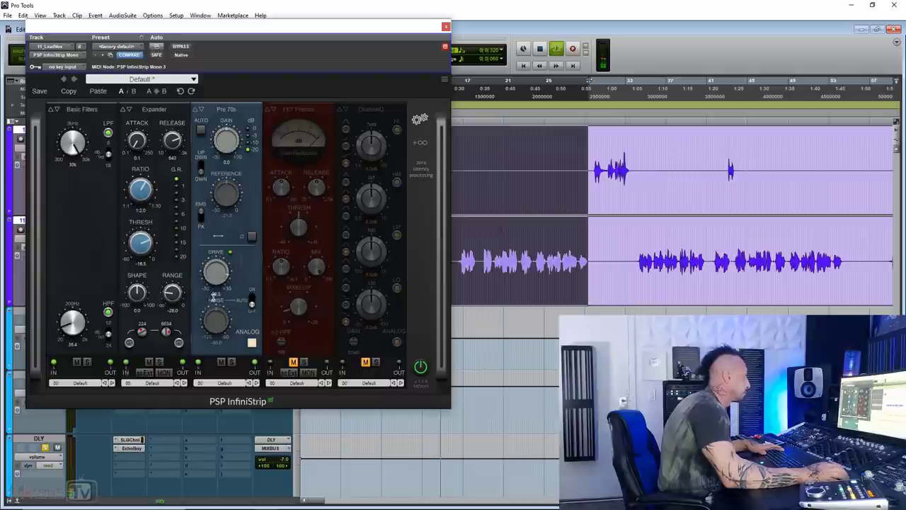
pyautogui.moveTo(214, 297); pyautogui.dragTo(213, 306)
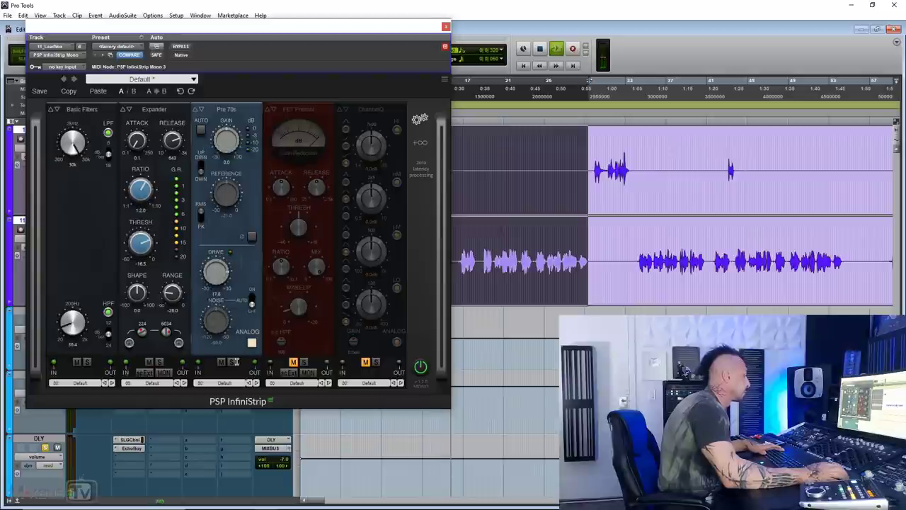
# Stop playback, review the compressor types, unmute the FET Pressor and lower its attack and ratio.
pyautogui.click(311, 110)
pyautogui.click(300, 113)
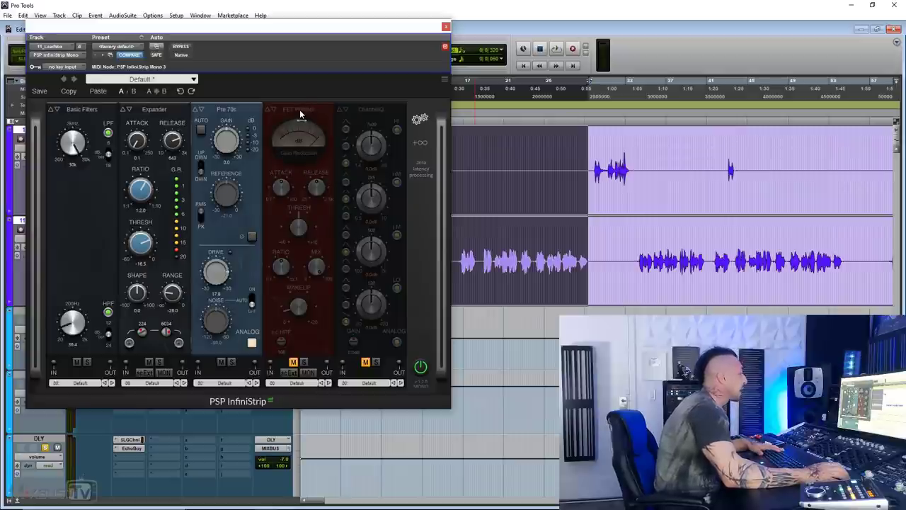
pyautogui.click(299, 109)
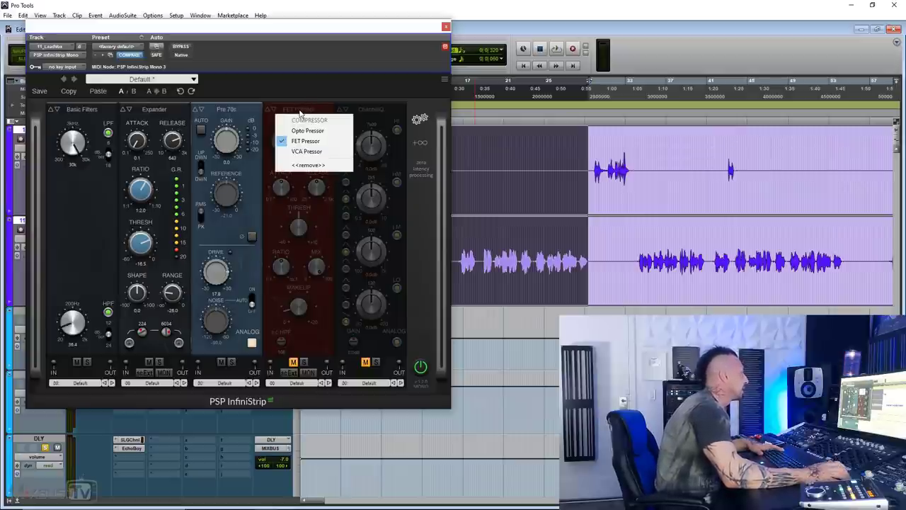
pyautogui.click(293, 364)
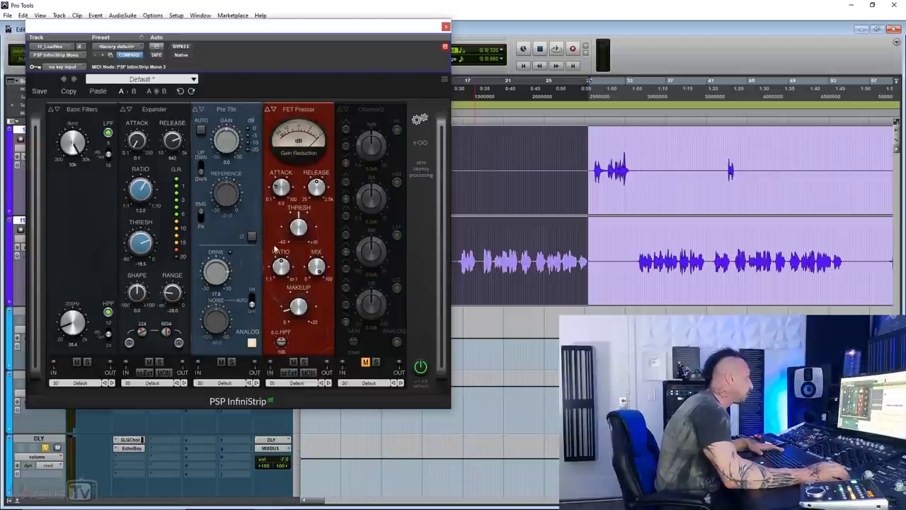
pyautogui.moveTo(275, 250); pyautogui.dragTo(277, 277)
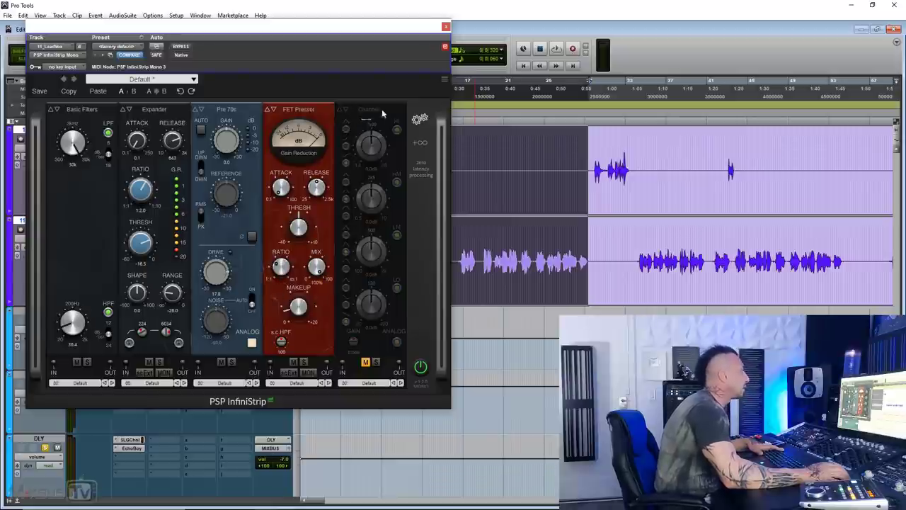
# Add an Opto Pressor between the FET Pressor and the ChannelQ and mute it.
pyautogui.click(420, 147)
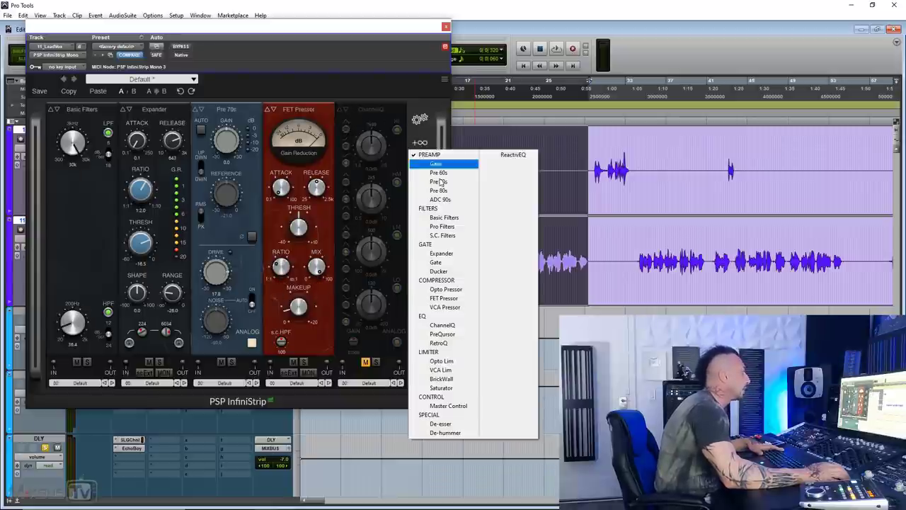
pyautogui.click(444, 290)
pyautogui.moveTo(433, 113); pyautogui.dragTo(361, 110)
pyautogui.click(366, 361)
# Adjust the FET Pressor's release, ratio and threshold during playback and set its makeup gain to 2.9.
pyautogui.press('space')
pyautogui.moveTo(316, 188); pyautogui.dragTo(297, 233)
pyautogui.moveTo(281, 264); pyautogui.dragTo(300, 230)
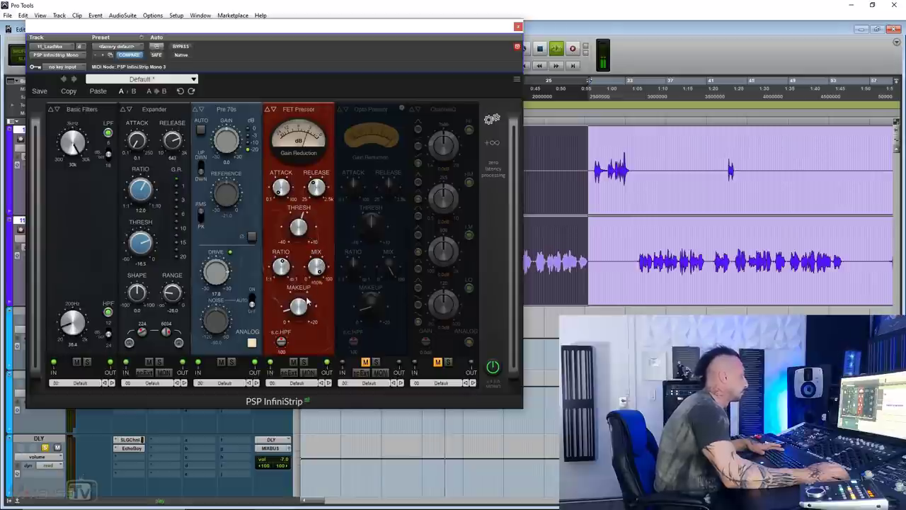
pyautogui.moveTo(303, 304)
# Unmute the Opto Pressor and adjust its attack, release and threshold during playback, with the threshold at about -20.3.
pyautogui.click(365, 362)
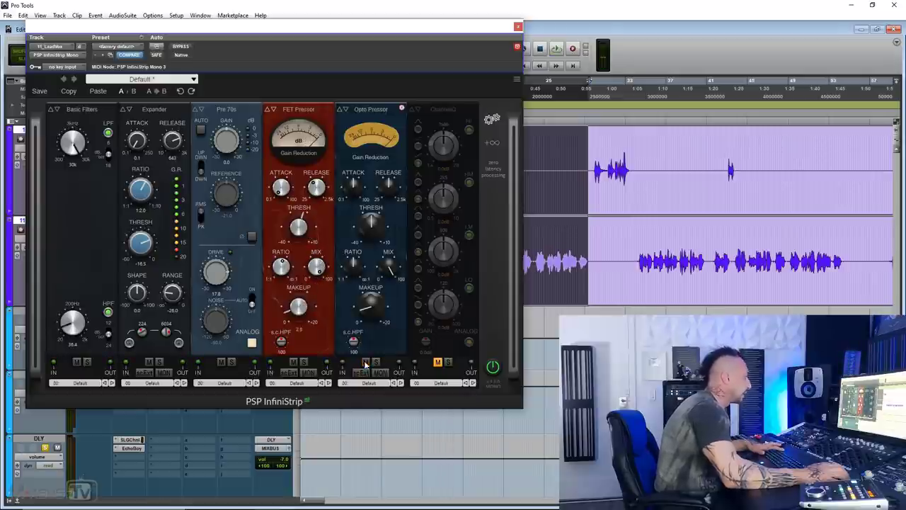
pyautogui.moveTo(369, 224)
pyautogui.press('space')
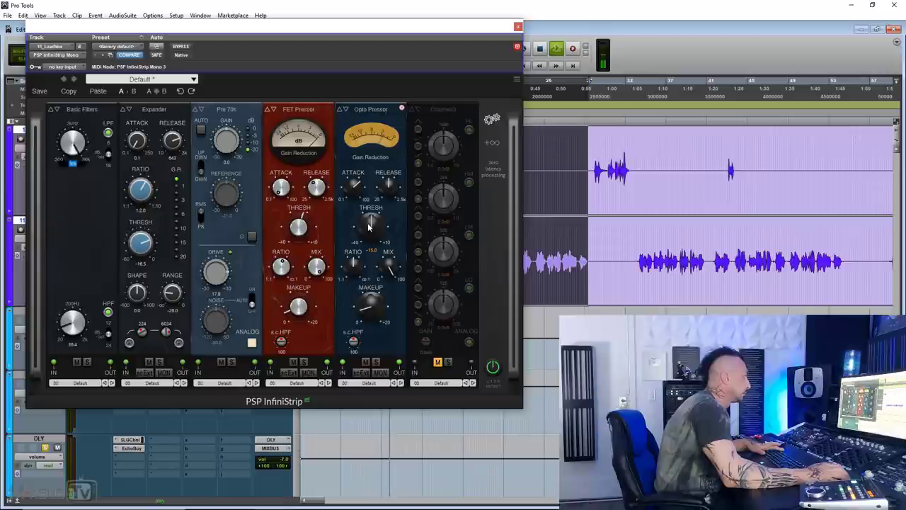
pyautogui.moveTo(368, 227)
pyautogui.mouseDown()
pyautogui.moveTo(369, 237)
pyautogui.moveTo(367, 226)
pyautogui.mouseUp()
pyautogui.scroll(-2, 367, 228)
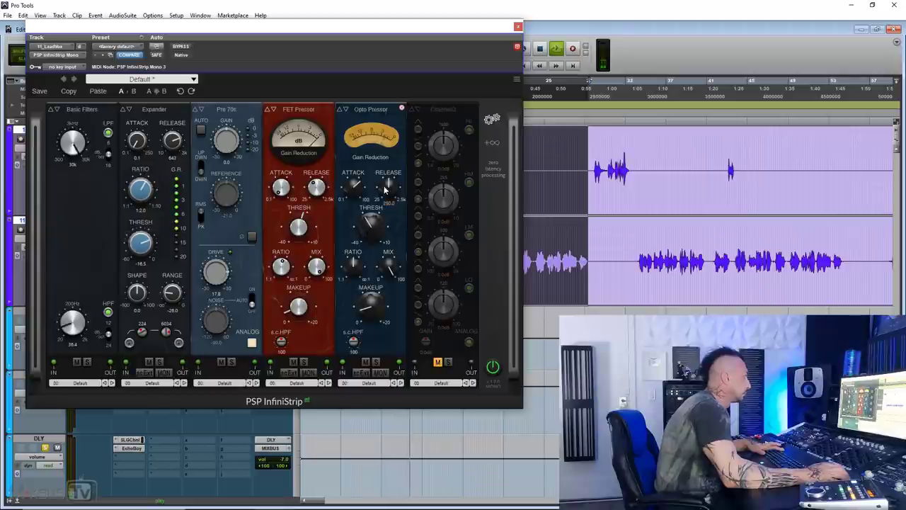
pyautogui.moveTo(388, 180)
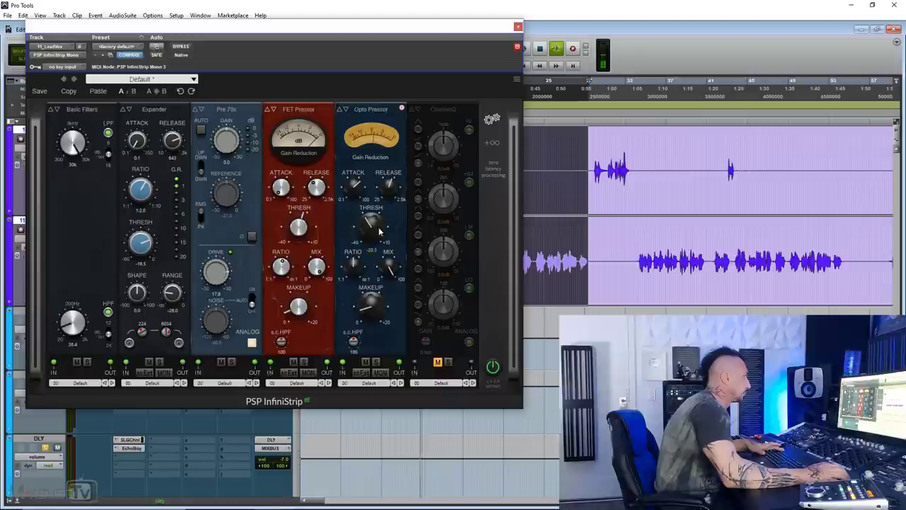
# Set the Opto Pressor's makeup gain to 3.4 and compare the vocal with the whole strip bypassed and active.
pyautogui.moveTo(369, 307)
pyautogui.scroll(1, 367, 306)
pyautogui.click(492, 368)
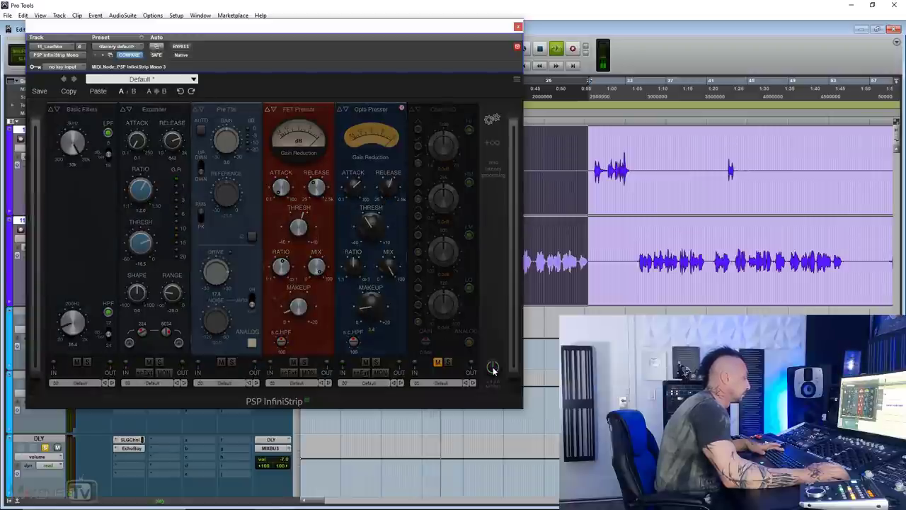
pyautogui.click(493, 368)
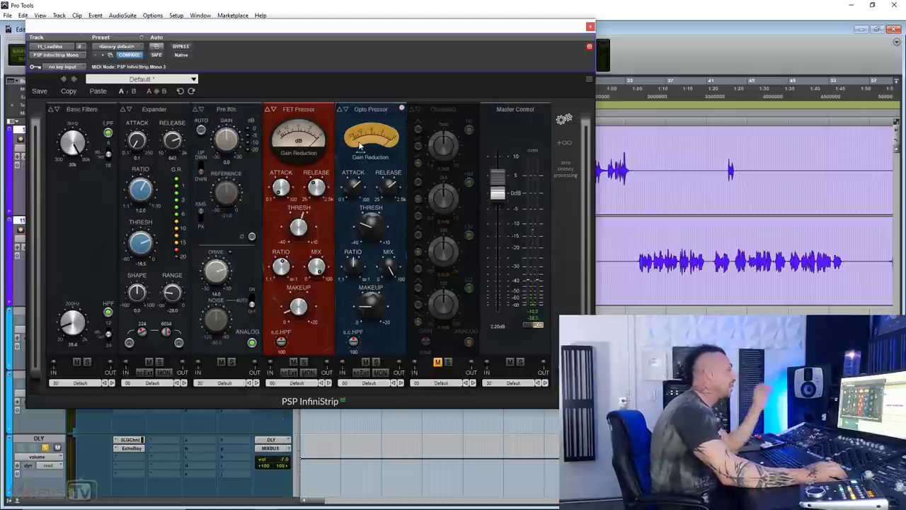
# Replace the ChannelQ after the Opto Pressor with a RetroQ.
pyautogui.moveTo(371, 109)
pyautogui.mouseDown()
pyautogui.moveTo(298, 110)
pyautogui.moveTo(366, 109)
pyautogui.mouseUp()
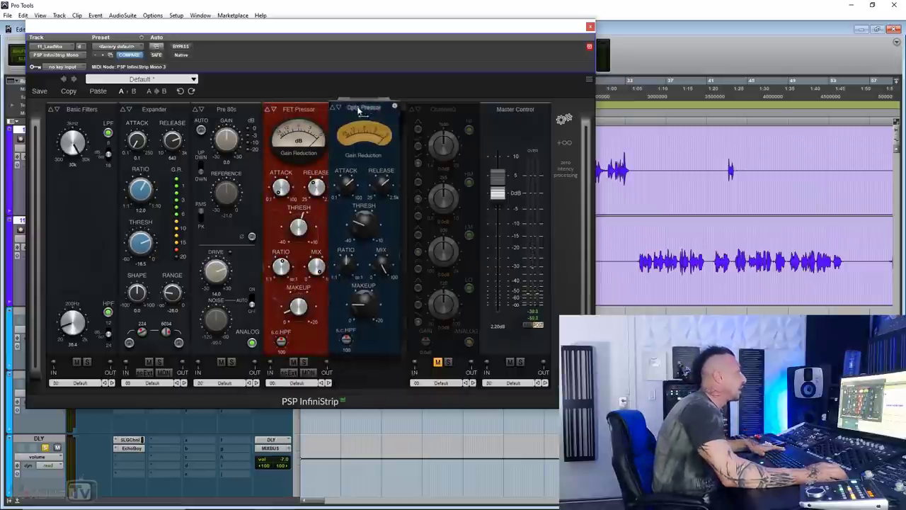
pyautogui.click(443, 112)
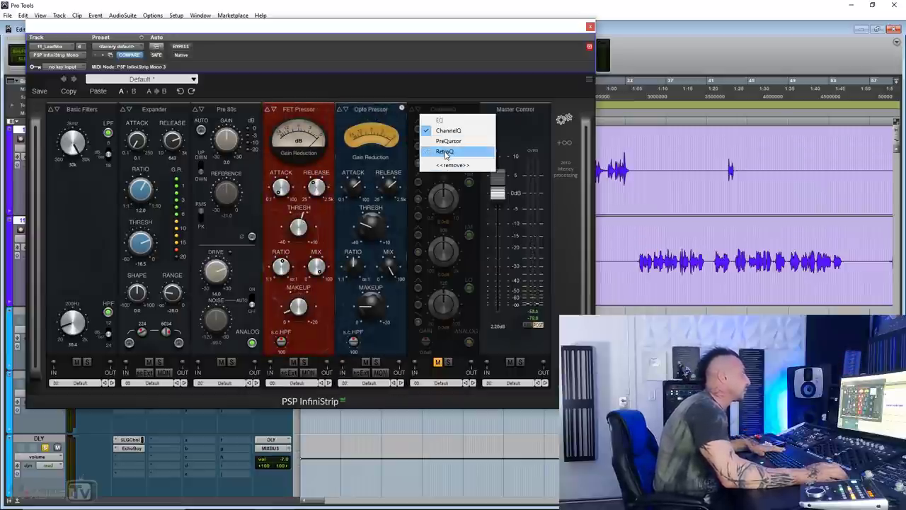
pyautogui.click(445, 152)
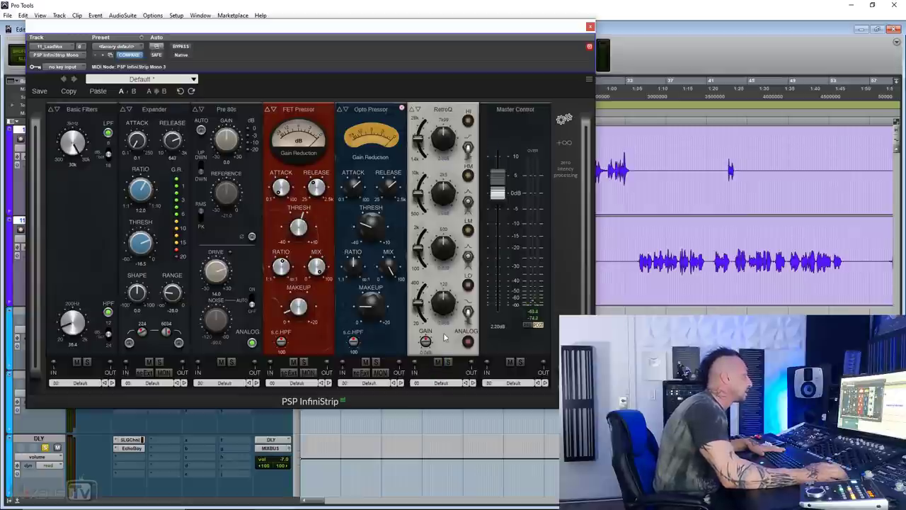
# Shape the vocal with the RetroQ during playback, setting the high band to 10k2, low-mid to 422 and low to 96.8.
pyautogui.press('space')
pyautogui.moveTo(443, 304)
pyautogui.mouseDown()
pyautogui.moveTo(418, 310)
pyautogui.moveTo(437, 317)
pyautogui.mouseUp()
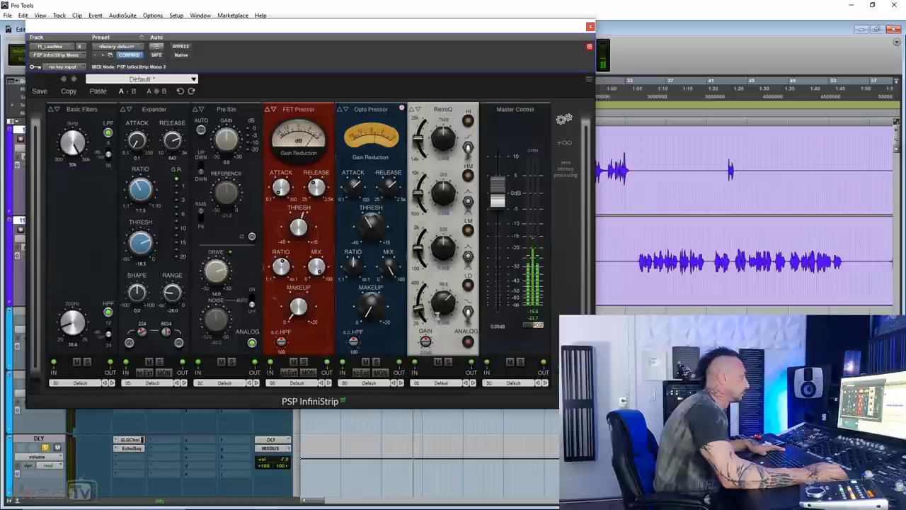
pyautogui.moveTo(444, 246); pyautogui.dragTo(418, 253)
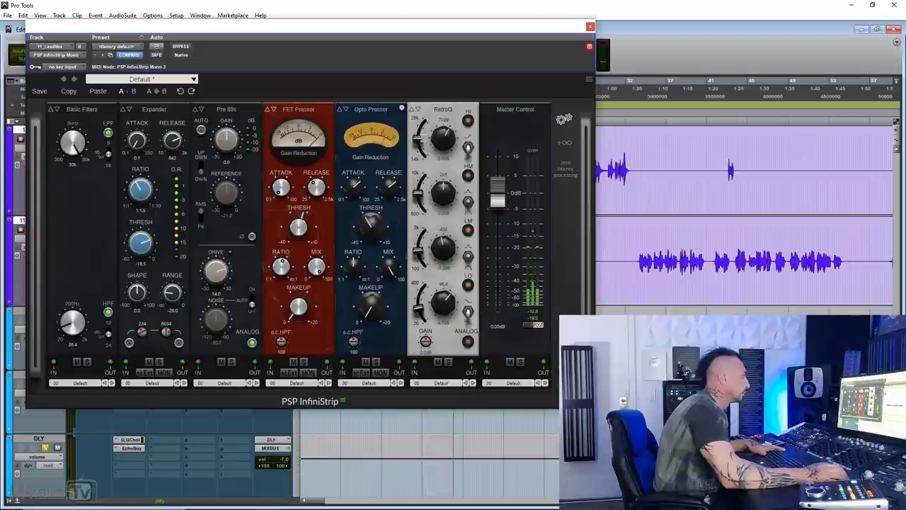
pyautogui.moveTo(419, 137); pyautogui.dragTo(419, 133)
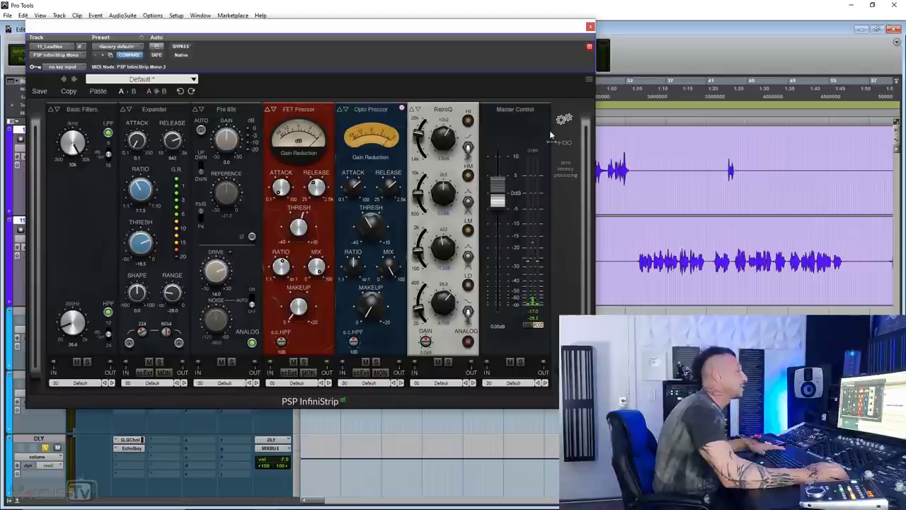
# Add a De-esser to the strip and place it between the RetroQ and the Master Control.
pyautogui.click(564, 143)
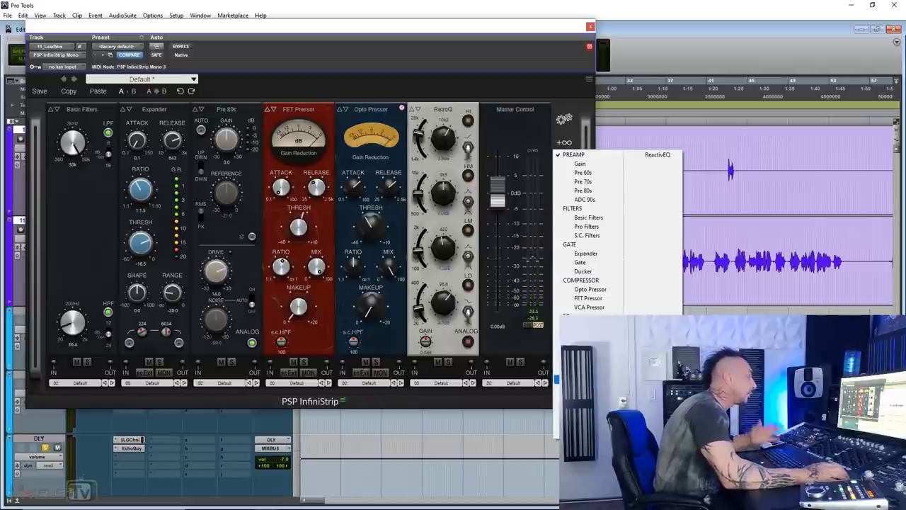
pyautogui.click(581, 424)
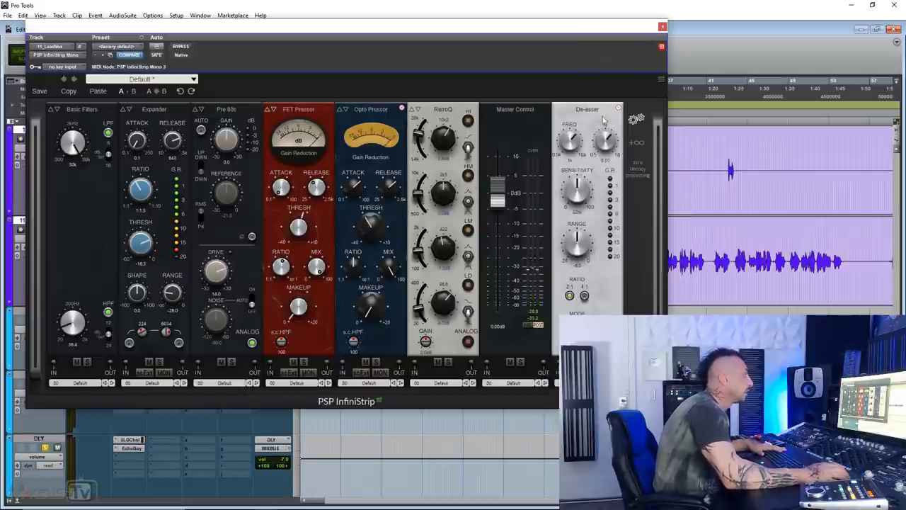
pyautogui.moveTo(603, 111); pyautogui.dragTo(514, 111)
# Replace the De-esser with a ReactivEQ.
pyautogui.click(525, 111)
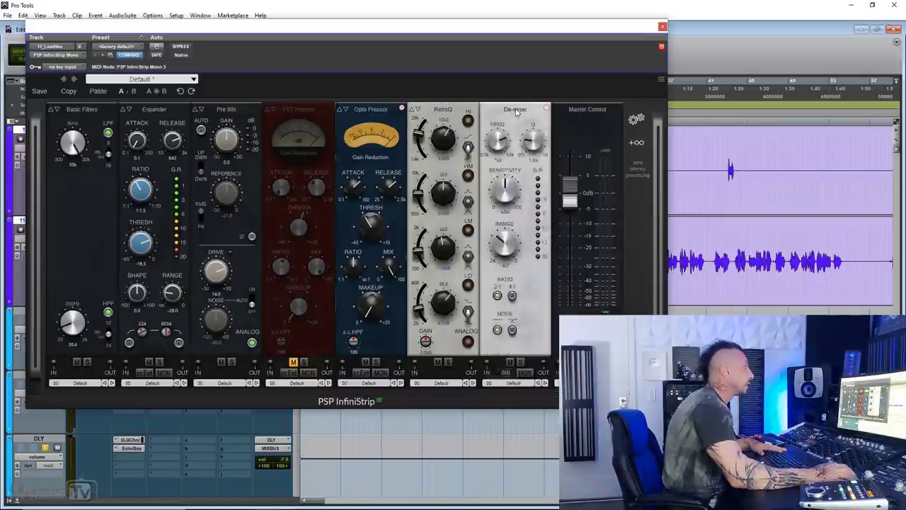
pyautogui.click(516, 111)
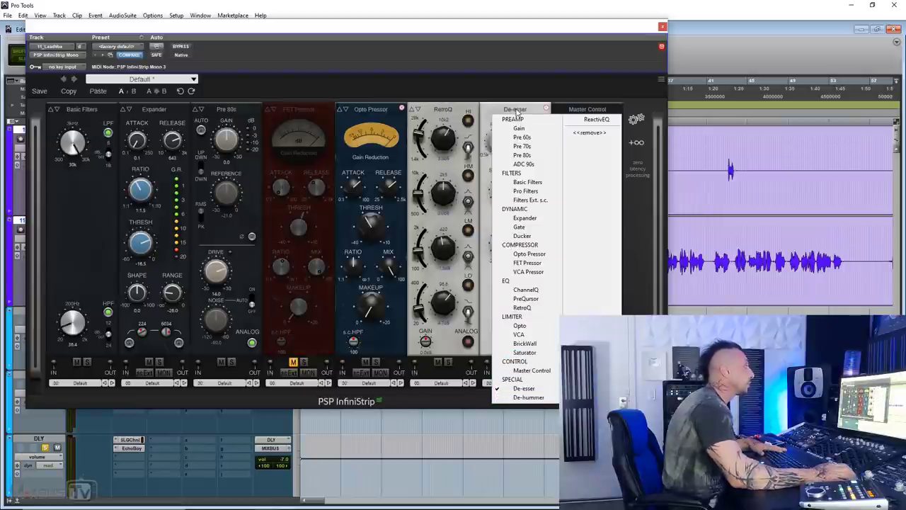
pyautogui.click(598, 121)
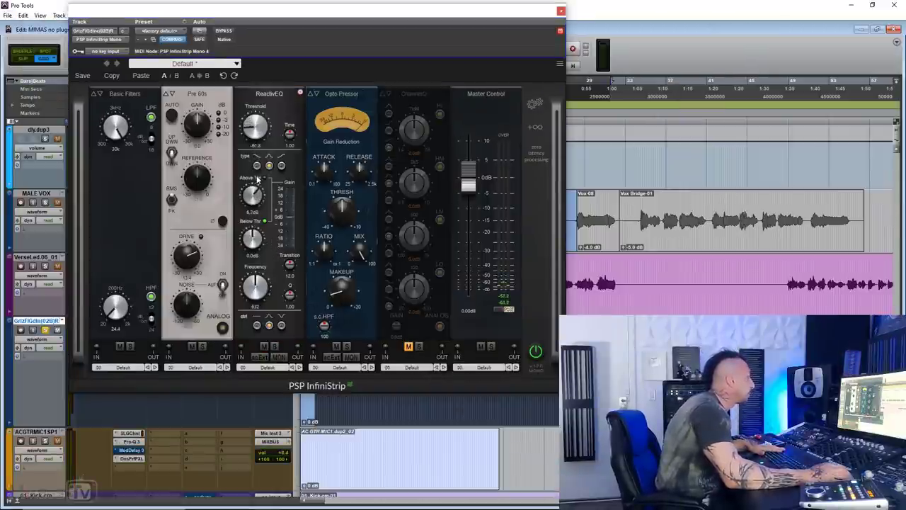
# Play the other soloed track, mute its Opto Pressor and set the ReactivEQ's frequency to 143.
pyautogui.press('space')
pyautogui.click(337, 346)
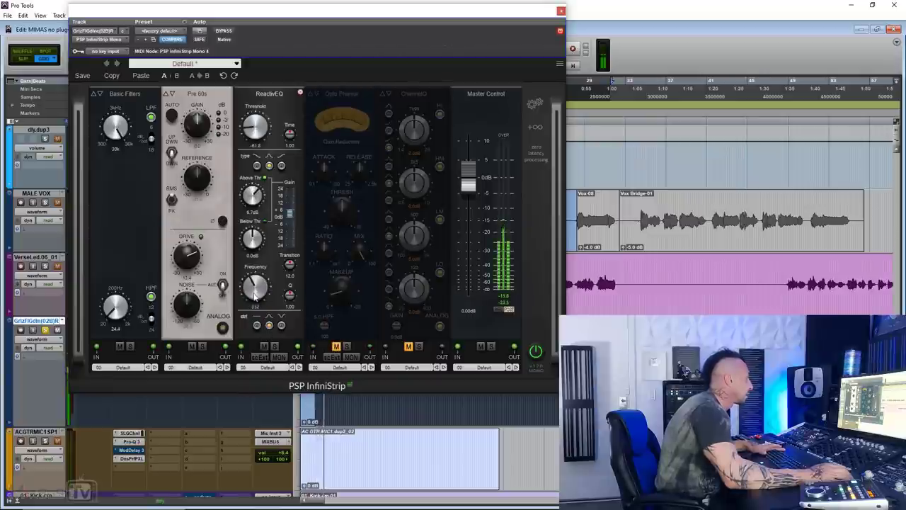
pyautogui.moveTo(255, 296); pyautogui.dragTo(256, 316)
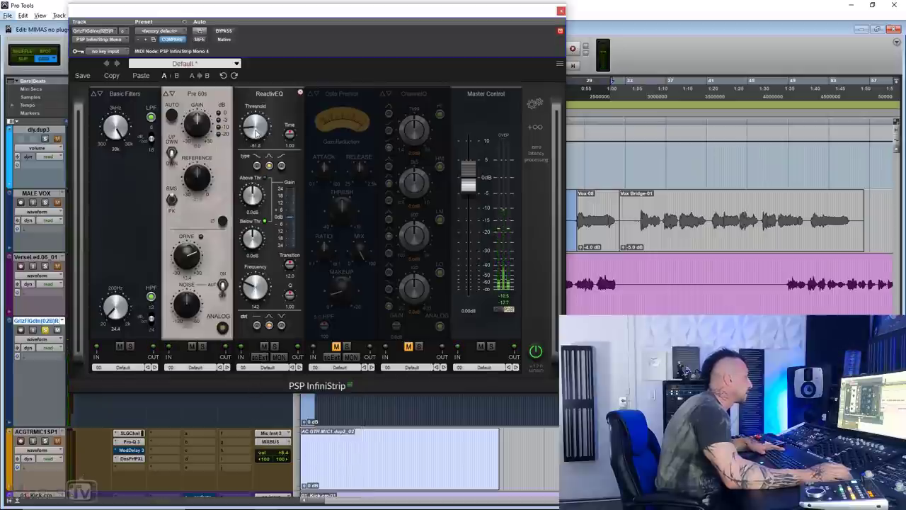
# Play the track and set the ReactivEQ's threshold to -41.3 with a cut of about 7.4 dB above threshold.
pyautogui.moveTo(257, 133); pyautogui.dragTo(256, 132)
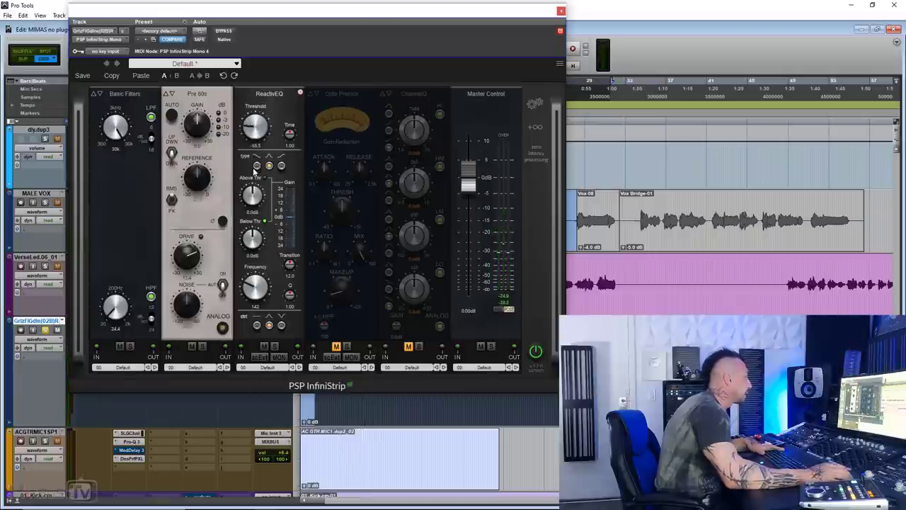
pyautogui.moveTo(254, 198); pyautogui.dragTo(253, 218)
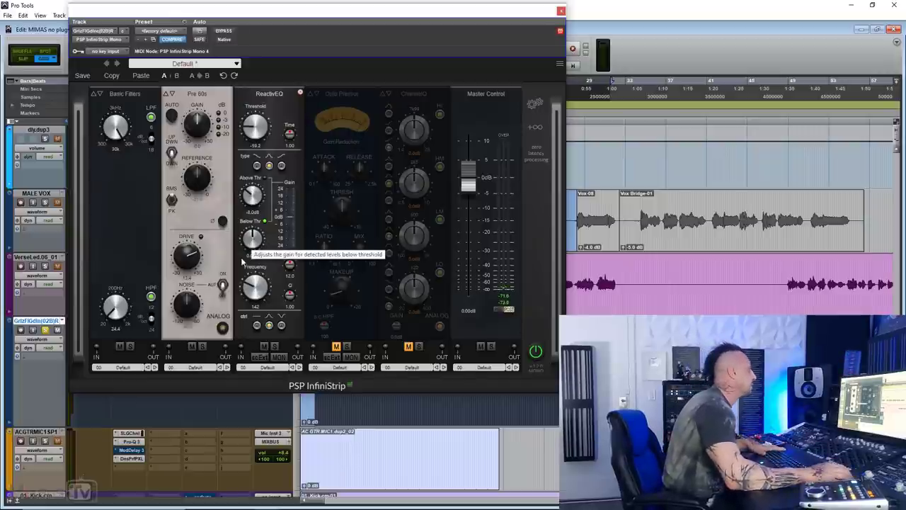
pyautogui.press('space')
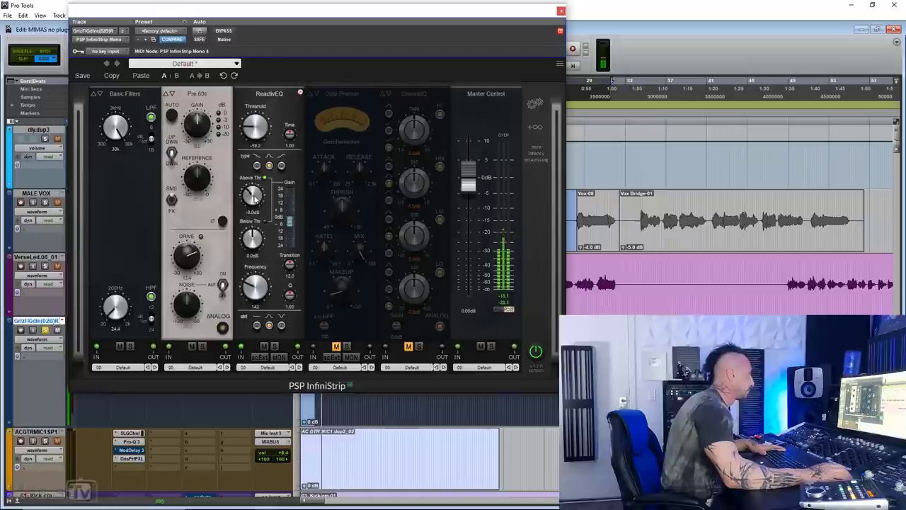
pyautogui.moveTo(254, 206); pyautogui.dragTo(254, 200)
pyautogui.moveTo(255, 128); pyautogui.dragTo(259, 113)
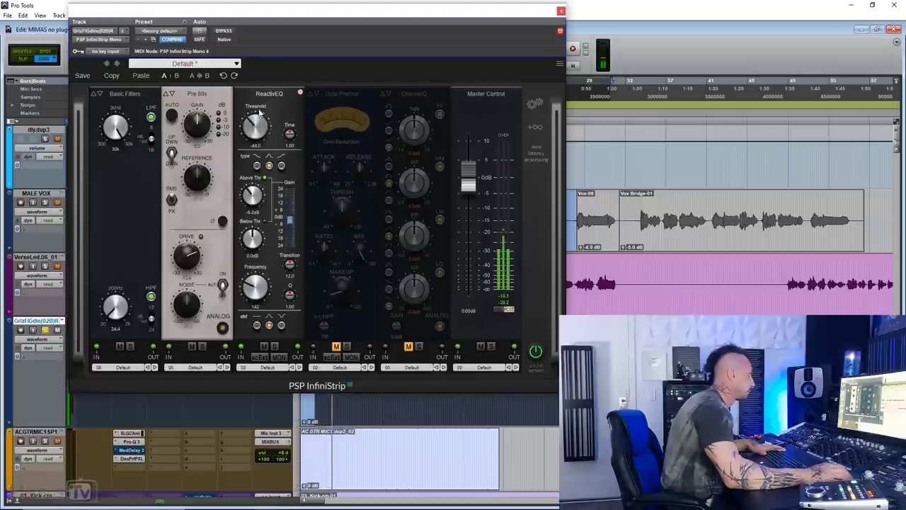
pyautogui.scroll(1, 259, 115)
pyautogui.scroll(3, 252, 194)
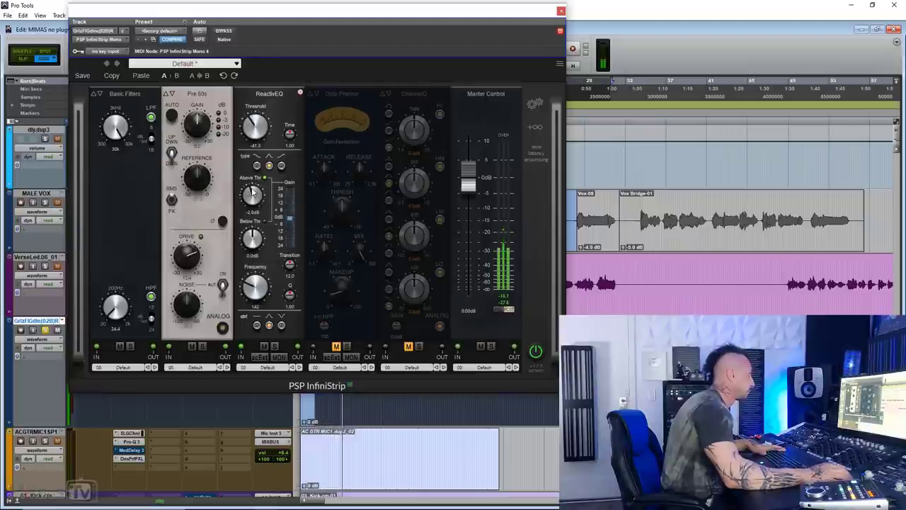
pyautogui.scroll(-5, 252, 194)
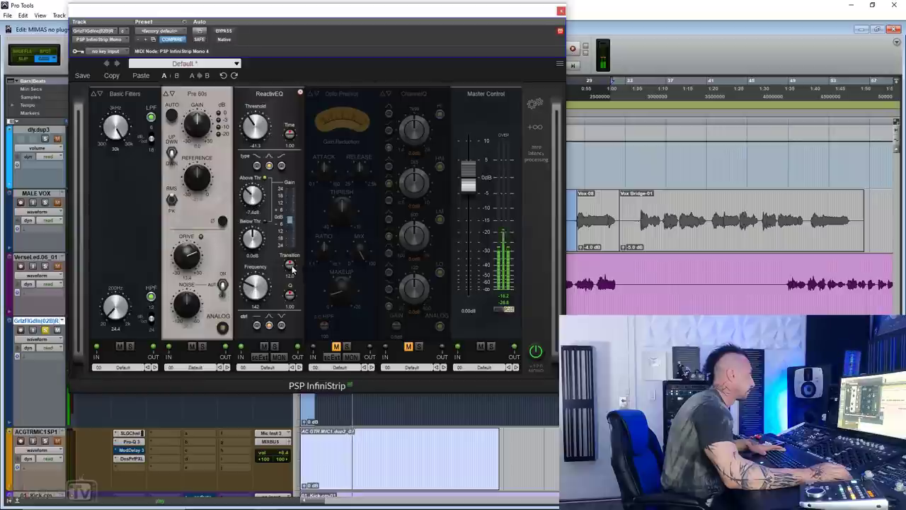
# Set the ReactivEQ's transition to 4.6, Q to 4.30, above-threshold gain to -5.2 dB and time to 0.40, comparing it muted and active.
pyautogui.moveTo(291, 269)
pyautogui.mouseDown()
pyautogui.moveTo(291, 307)
pyautogui.moveTo(295, 233)
pyautogui.moveTo(293, 256)
pyautogui.mouseUp()
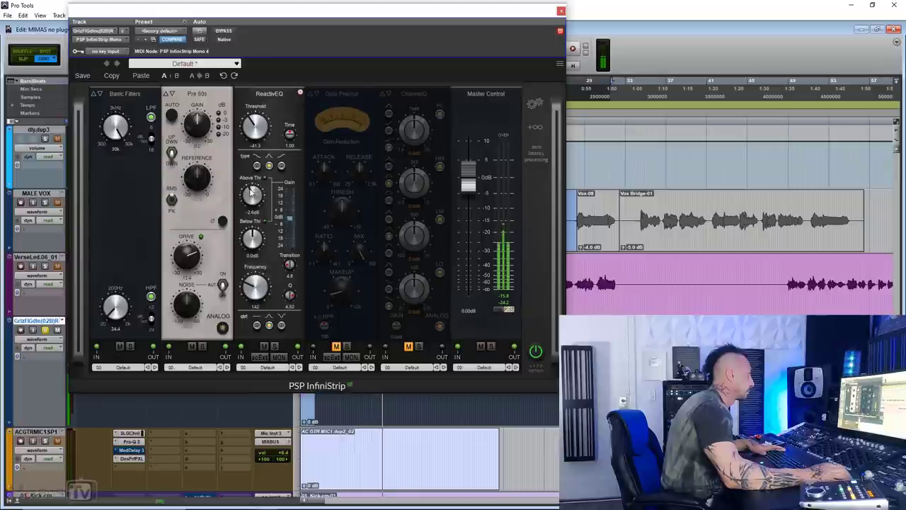
pyautogui.moveTo(250, 189); pyautogui.dragTo(252, 197)
pyautogui.moveTo(287, 138); pyautogui.dragTo(284, 160)
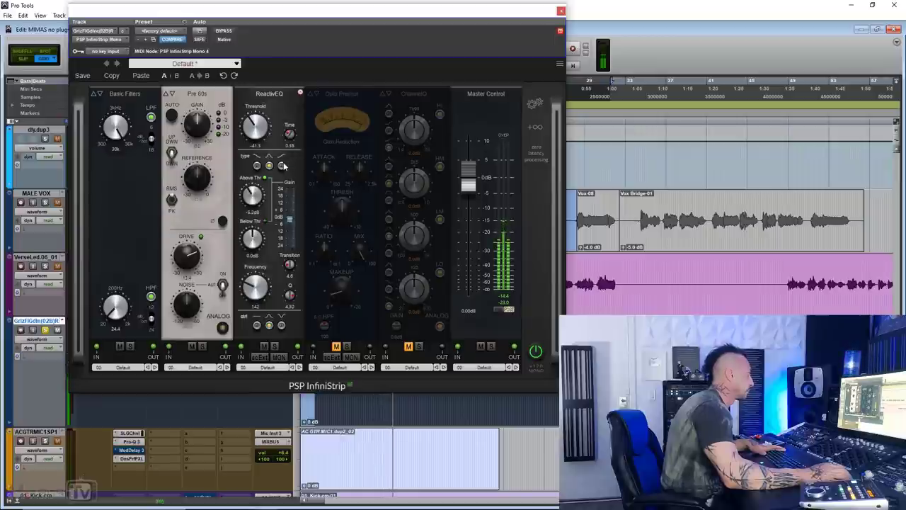
pyautogui.click(263, 346)
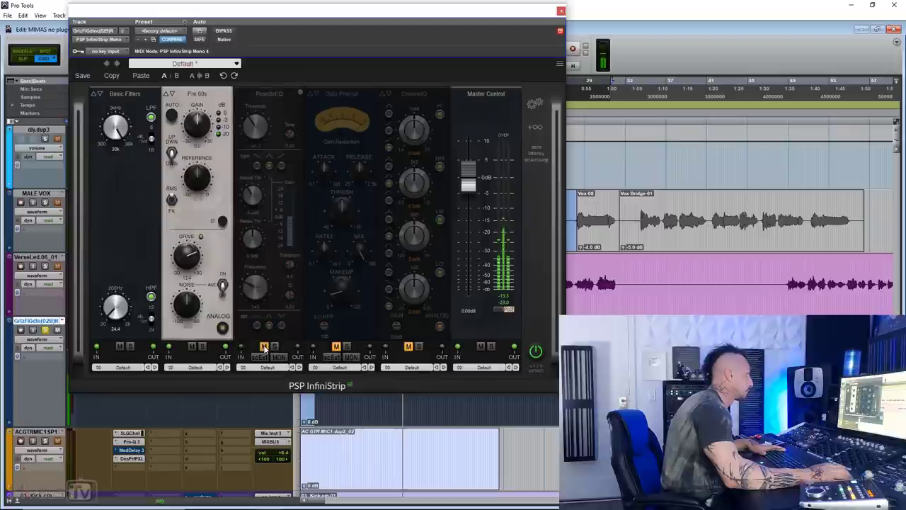
pyautogui.click(264, 347)
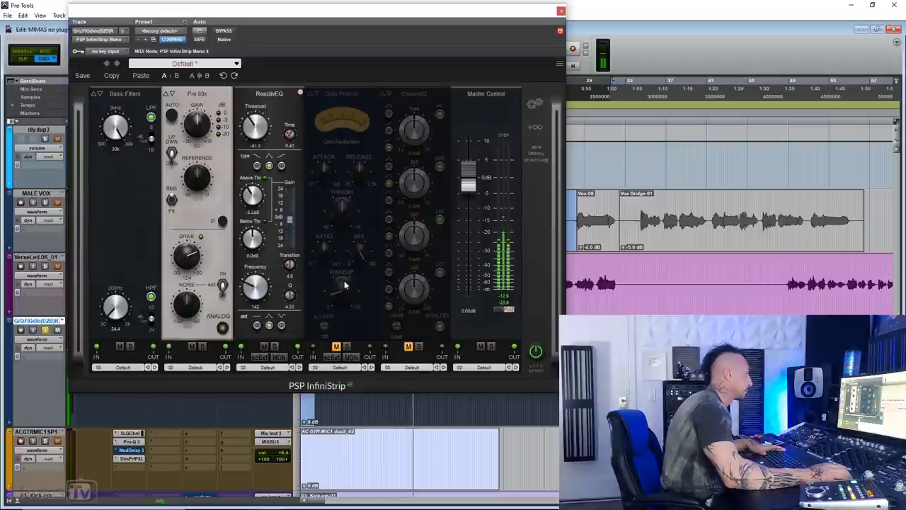
# Place the ChannelQ ahead of the Opto Pressor and unmute it.
pyautogui.moveTo(407, 100); pyautogui.dragTo(345, 94)
pyautogui.click(344, 95)
pyautogui.click(337, 346)
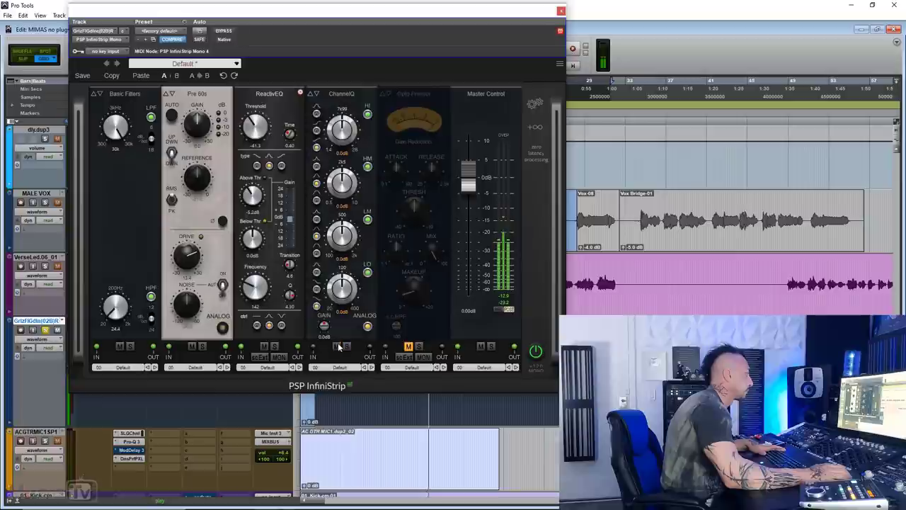
# Swap the ChannelQ for a PreQursor and finally a RetroQ, and set the RetroQ's low band frequency to 101.
pyautogui.click(341, 93)
pyautogui.click(334, 125)
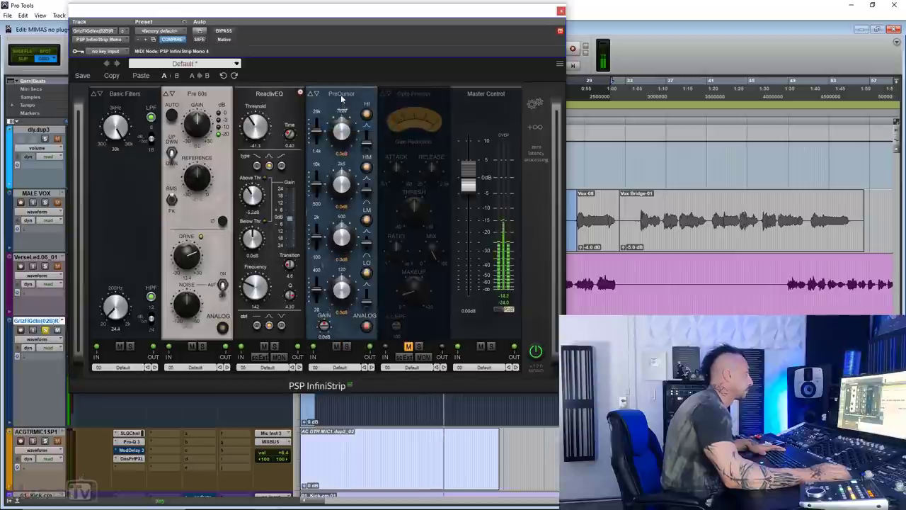
pyautogui.click(341, 94)
pyautogui.click(337, 135)
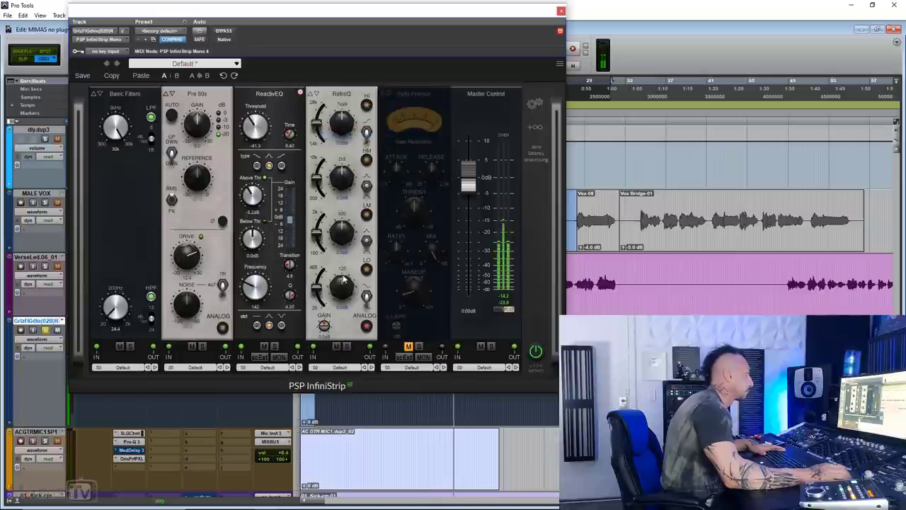
pyautogui.moveTo(342, 281); pyautogui.dragTo(346, 284)
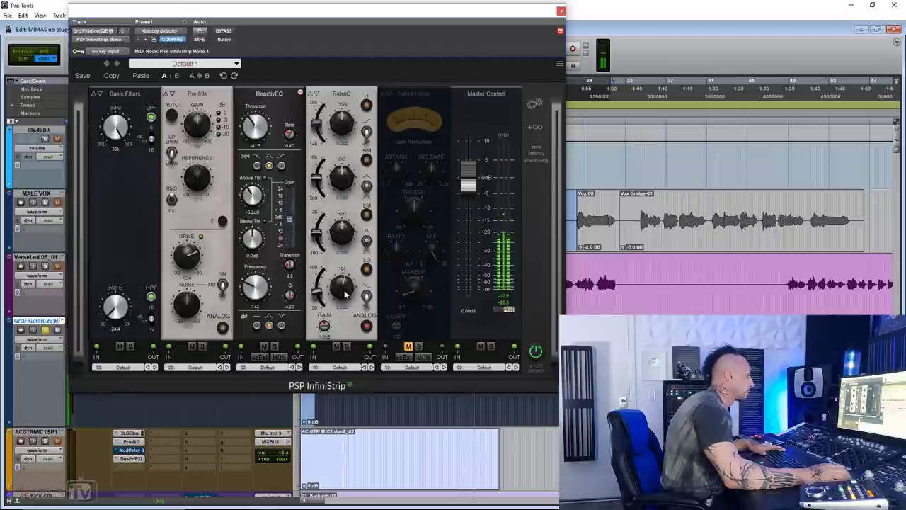
# Activate the Opto Pressor, lower its threshold and adjust its makeup gain to 4.8, comparing against the bypassed strip.
pyautogui.click(411, 98)
pyautogui.click(412, 120)
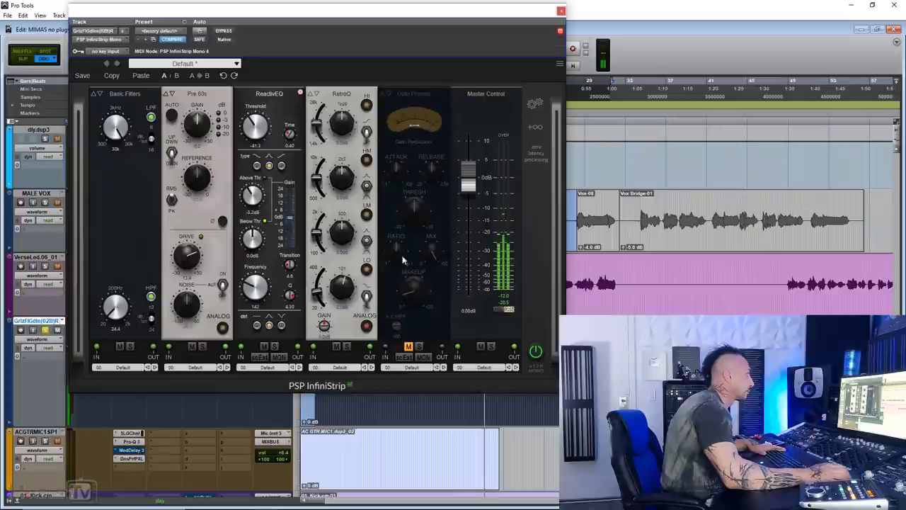
pyautogui.click(409, 346)
pyautogui.moveTo(415, 218); pyautogui.dragTo(411, 240)
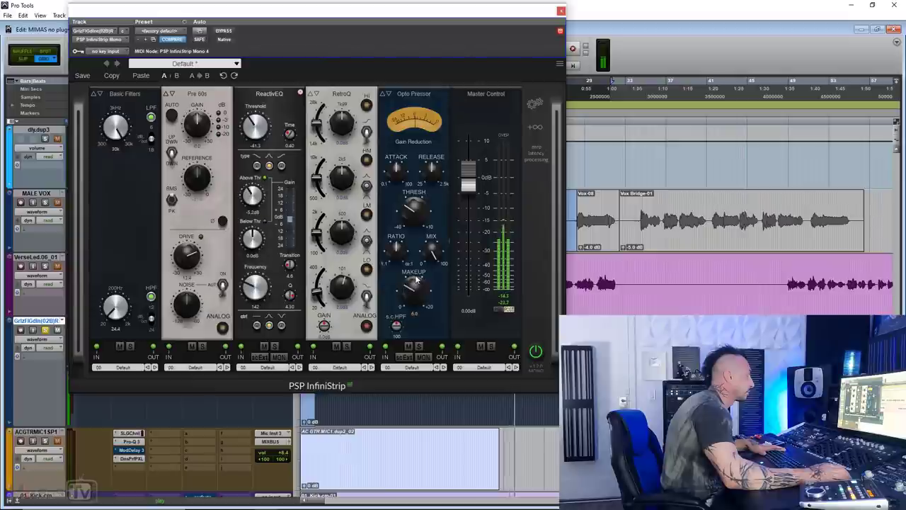
pyautogui.moveTo(416, 276); pyautogui.dragTo(414, 282)
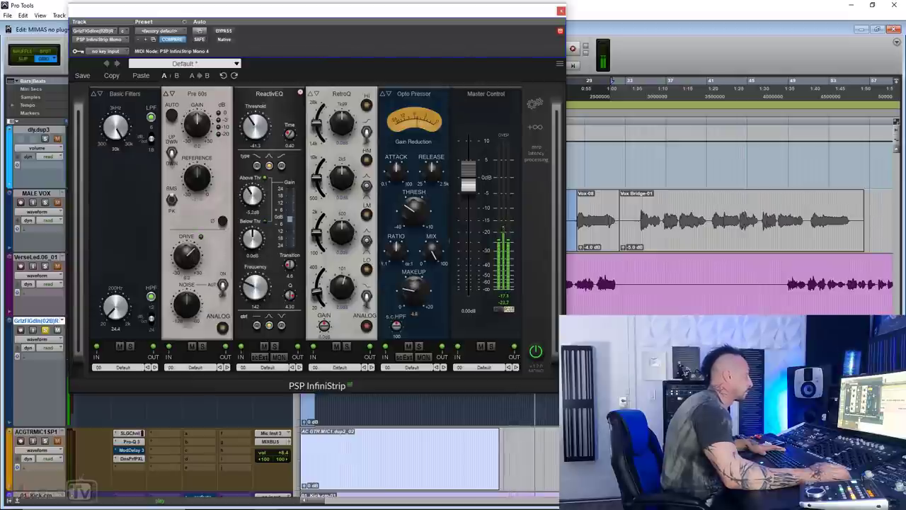
pyautogui.click(536, 352)
pyautogui.click(536, 351)
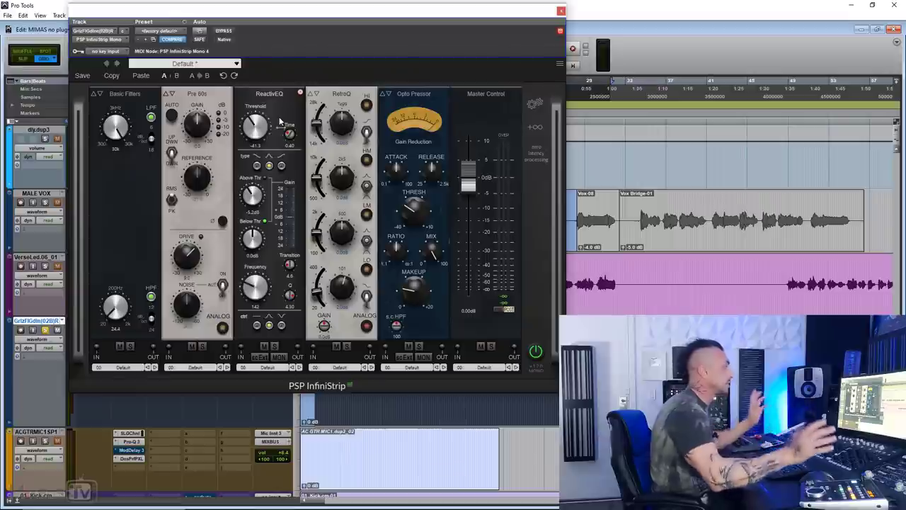
# Replace the ReactivEQ with a Saturator and the Pre 60s preamp with a Pre 80s.
pyautogui.click(270, 93)
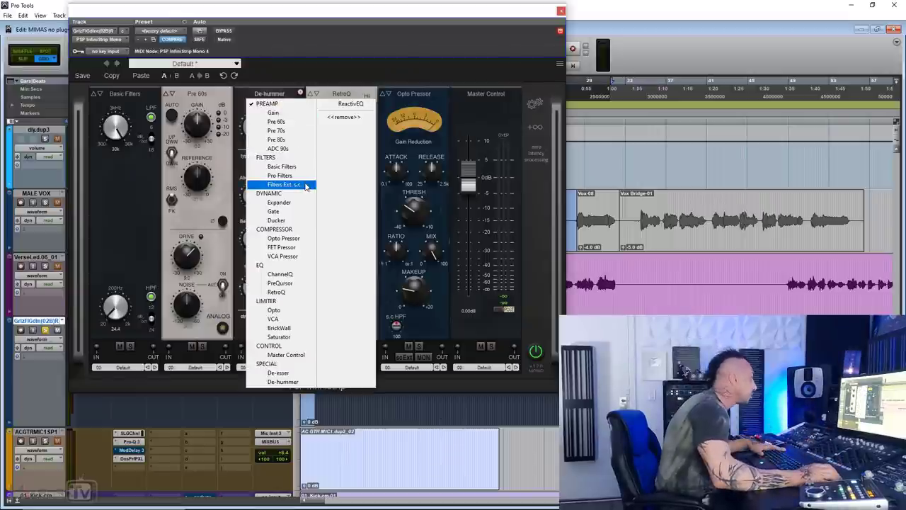
pyautogui.click(280, 337)
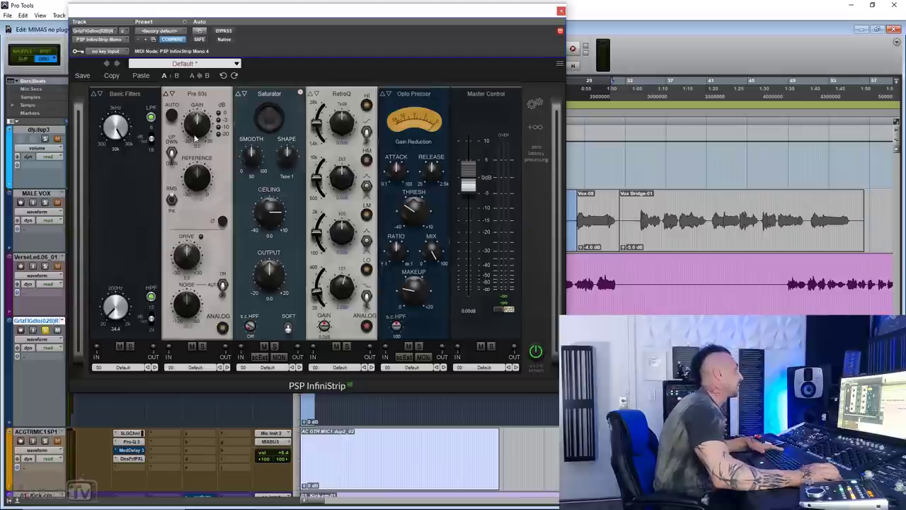
pyautogui.click(192, 94)
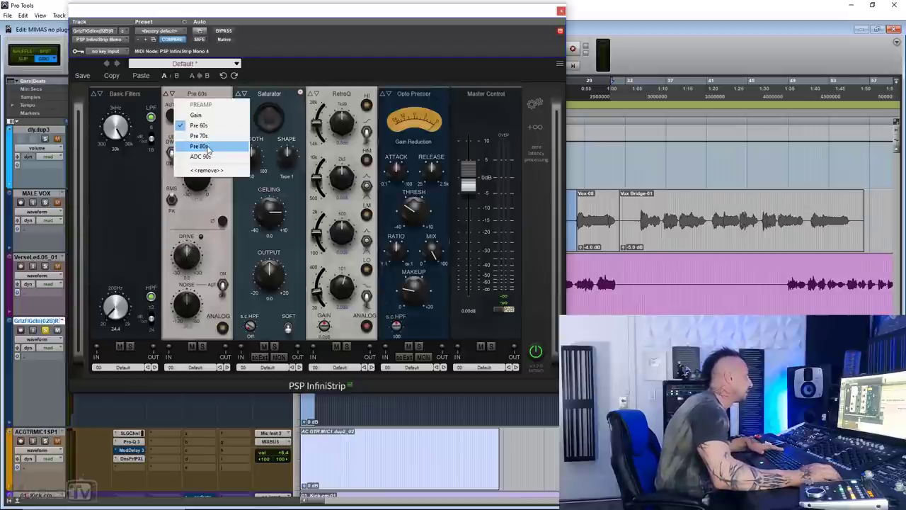
pyautogui.click(200, 146)
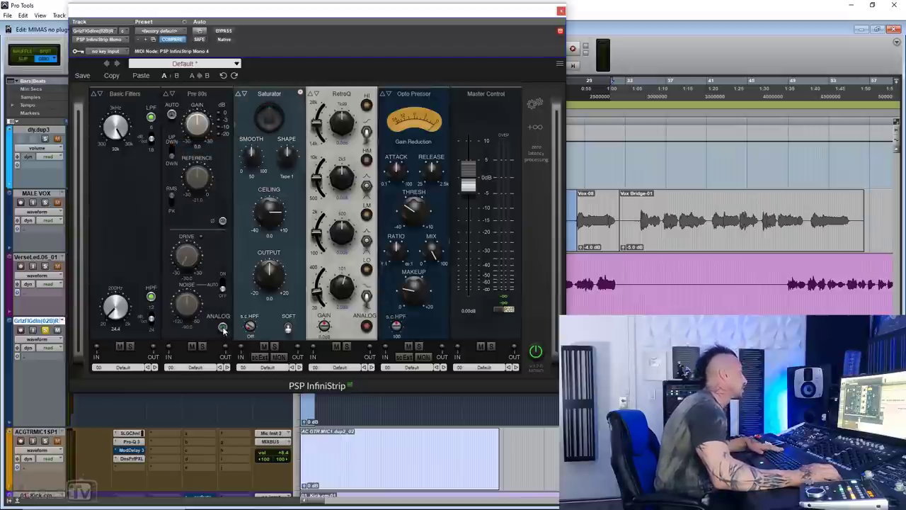
# Mute the RetroQ and Opto Pressor, and try the Saturator with its ceiling at -31.9.
pyautogui.click(336, 346)
pyautogui.click(408, 346)
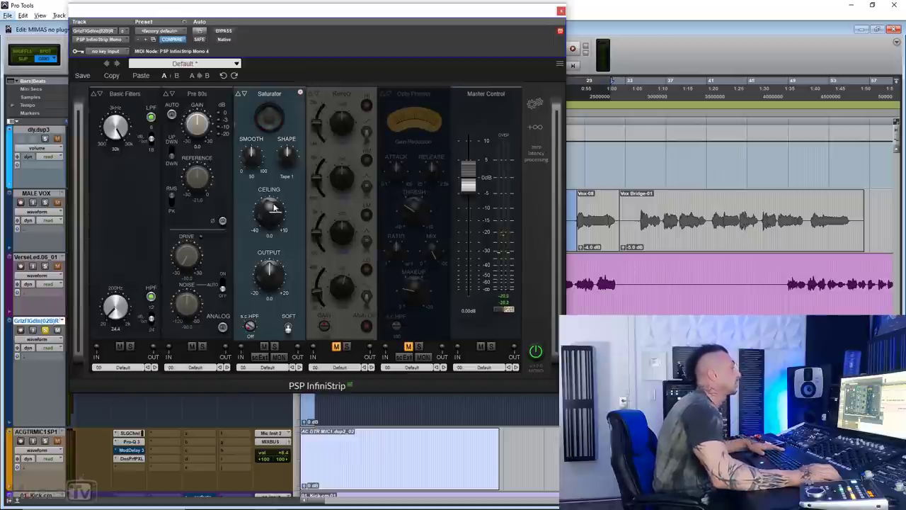
pyautogui.moveTo(269, 284); pyautogui.dragTo(263, 375)
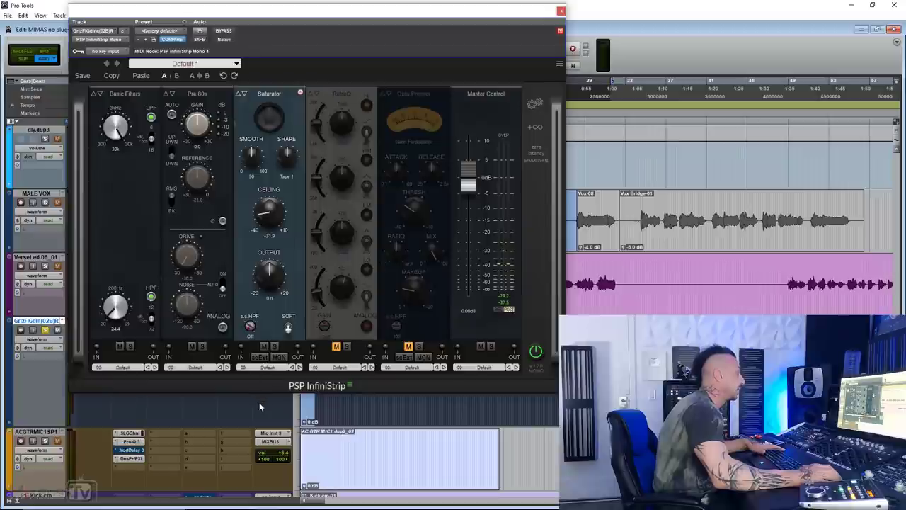
pyautogui.press('space')
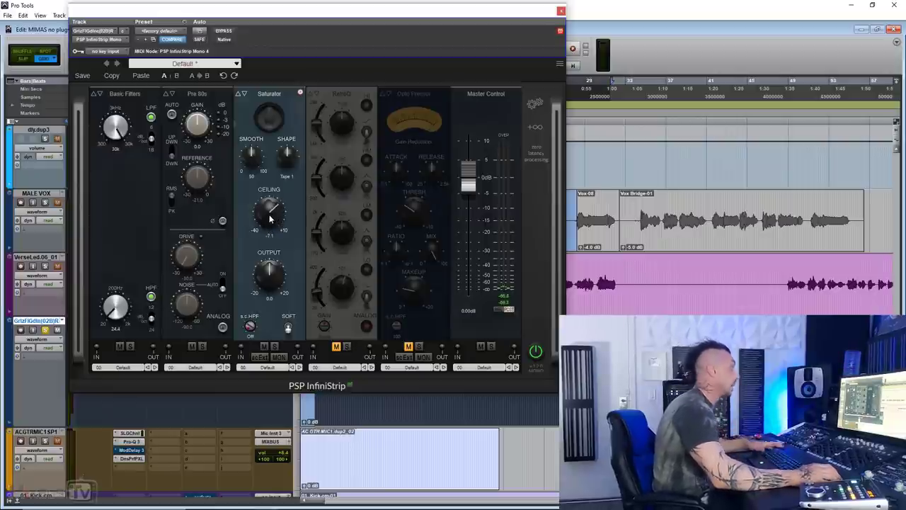
# Return the Saturator's ceiling to 0.0 and try its smooth and shape controls, including the Valve 2 shape.
pyautogui.moveTo(269, 216); pyautogui.dragTo(269, 212)
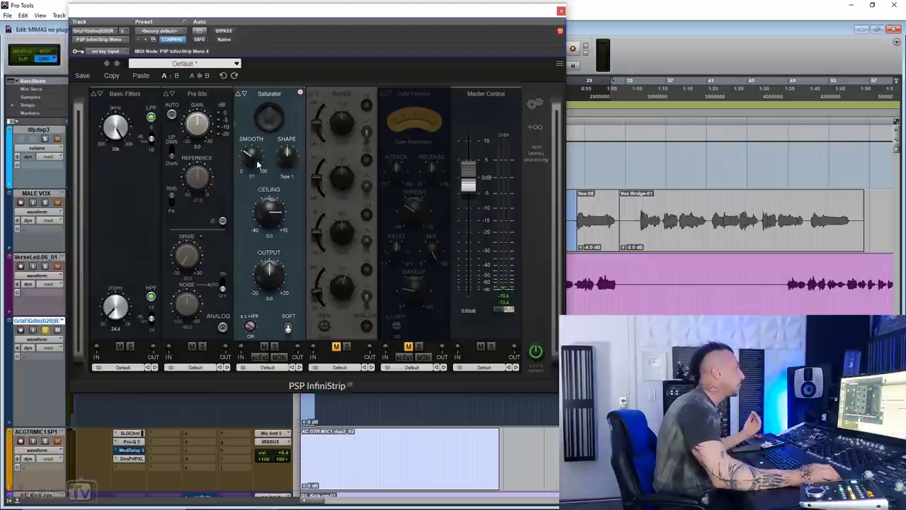
pyautogui.moveTo(289, 153); pyautogui.dragTo(286, 200)
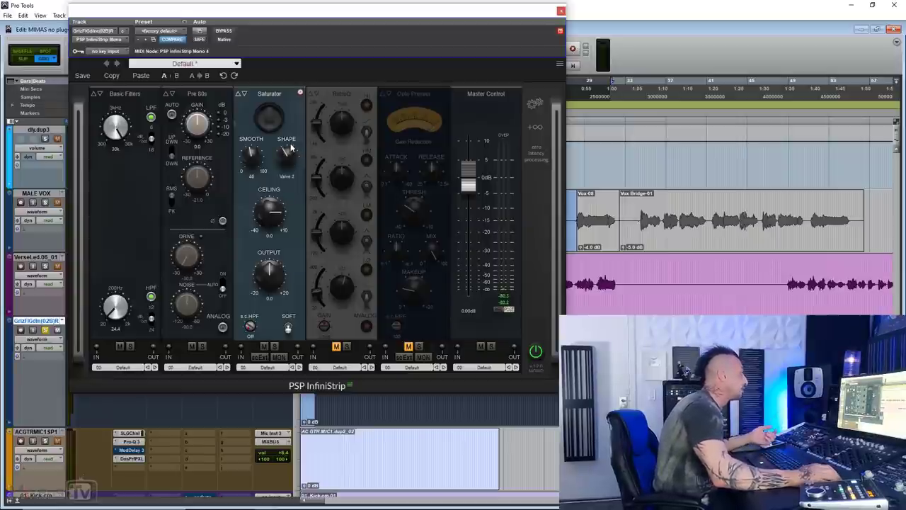
pyautogui.scroll(1, 289, 151)
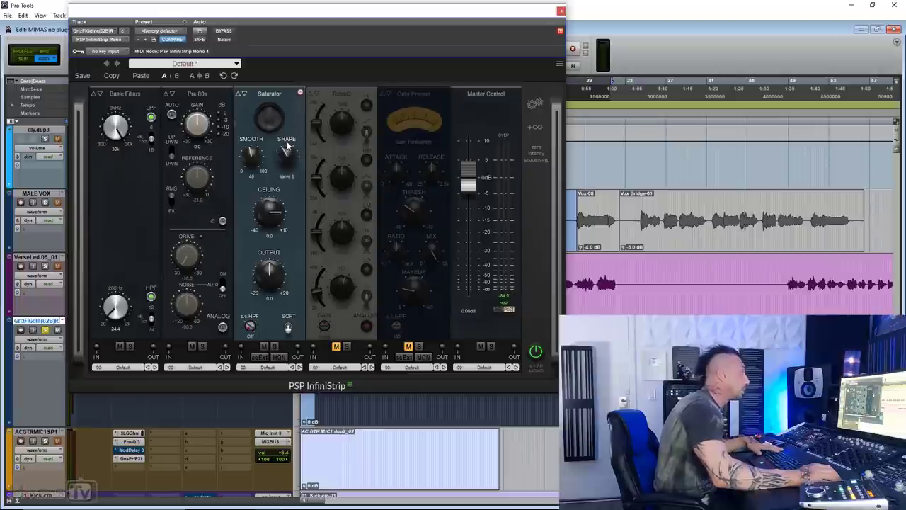
# Drive the Saturator during playback with the Valve 1 shape, setting the ceiling to -30.5 and the output to 7.1.
pyautogui.press('space')
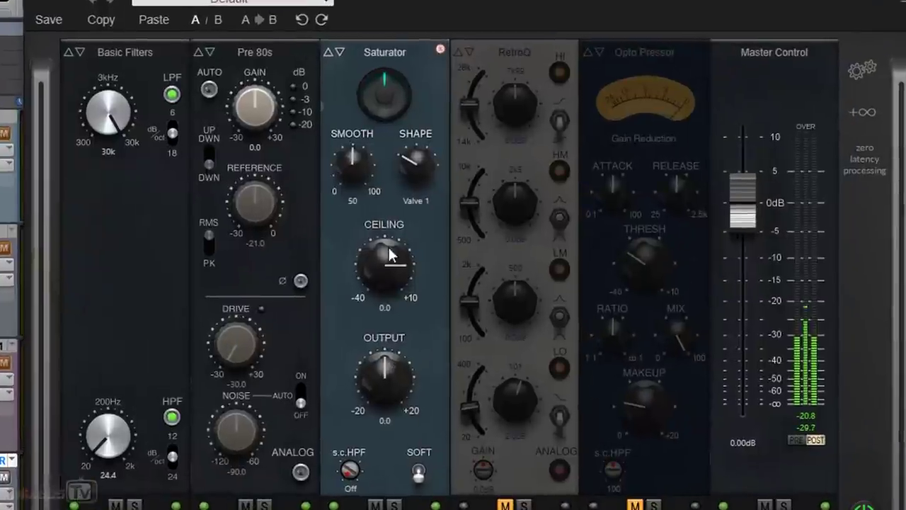
pyautogui.moveTo(271, 202); pyautogui.dragTo(264, 230)
pyautogui.moveTo(373, 297); pyautogui.dragTo(384, 336)
pyautogui.moveTo(399, 265); pyautogui.dragTo(391, 295)
pyautogui.moveTo(383, 373); pyautogui.dragTo(384, 369)
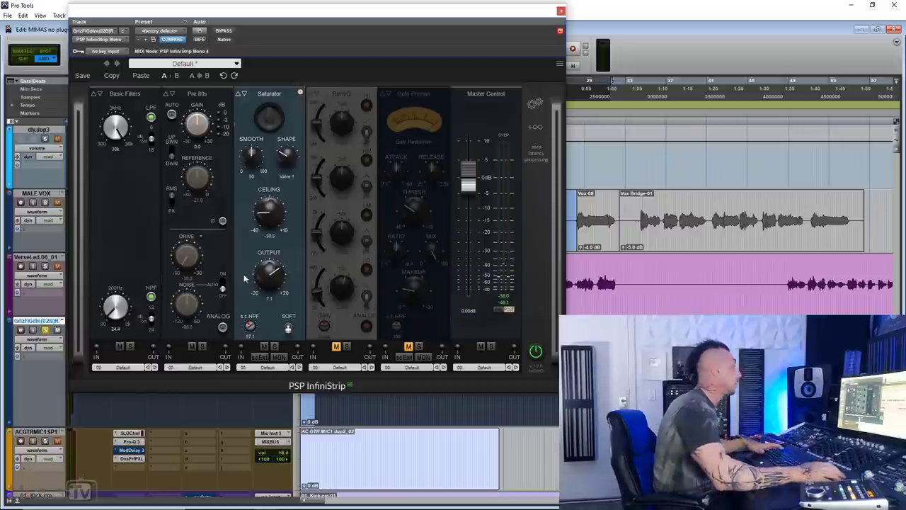
# Set the Saturator's side-chain HPF to 24.7 and shape to Valve 2, comparing the soft switch and the bypassed strip during playback.
pyautogui.press('space')
pyautogui.moveTo(250, 327); pyautogui.dragTo(249, 352)
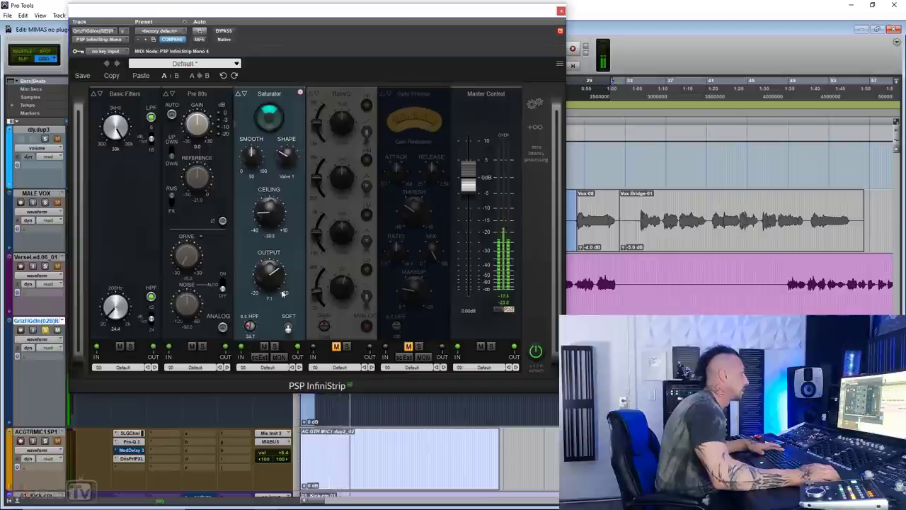
pyautogui.click(288, 326)
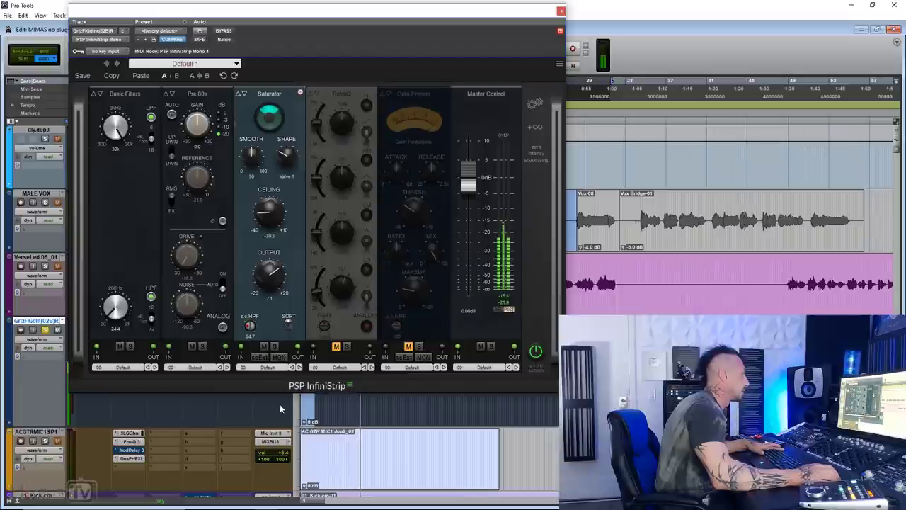
pyautogui.click(289, 326)
pyautogui.click(536, 351)
pyautogui.click(536, 351)
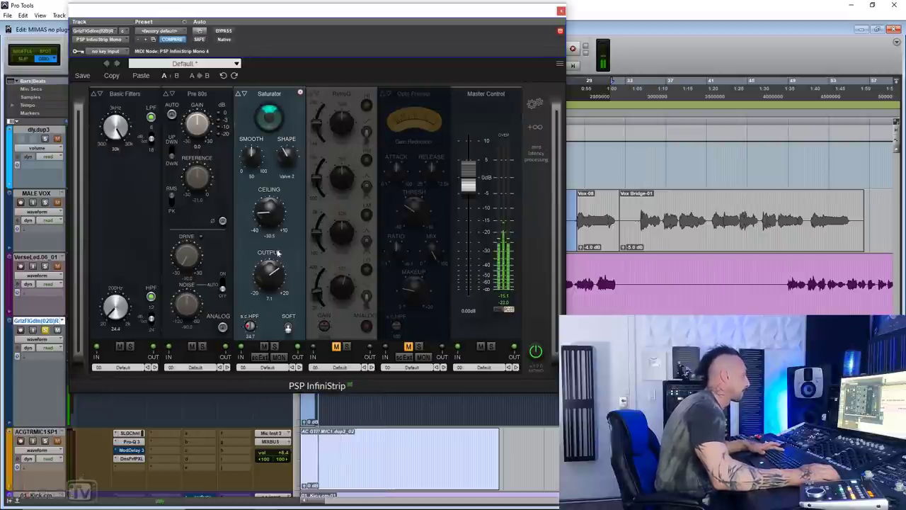
# Set the Saturator's ceiling to -28.8, adjust its smooth amount and mute the module to compare.
pyautogui.moveTo(275, 215); pyautogui.dragTo(275, 211)
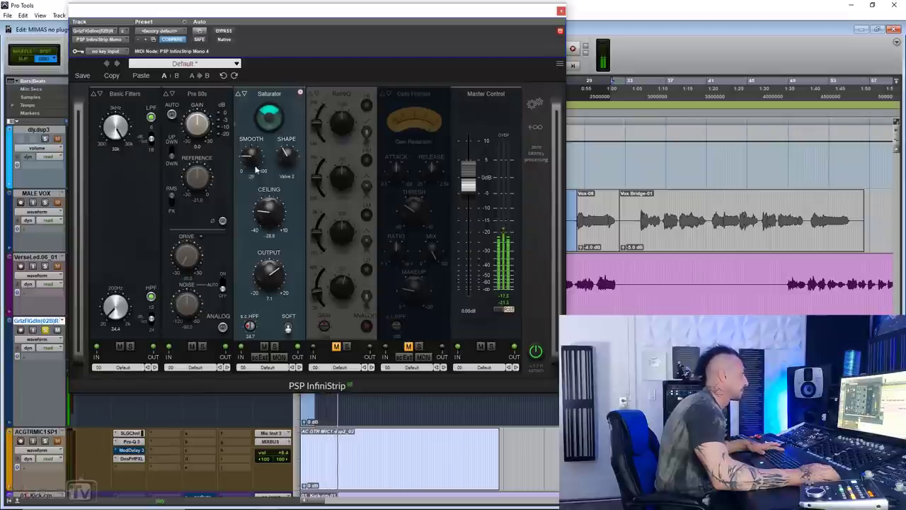
pyautogui.moveTo(255, 163); pyautogui.dragTo(254, 134)
pyautogui.click(265, 346)
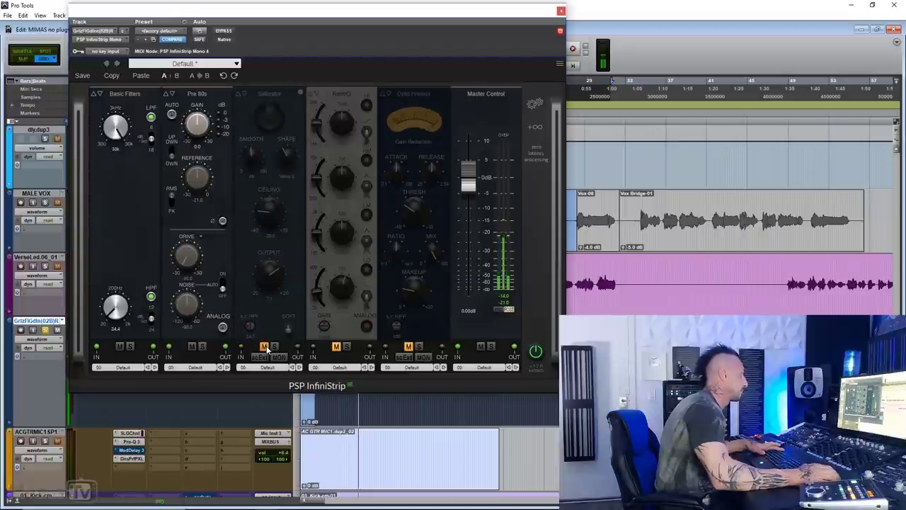
# Unmute the Saturator, switch its shape from Valve to Tape 1 and play the guitar track.
pyautogui.click(265, 346)
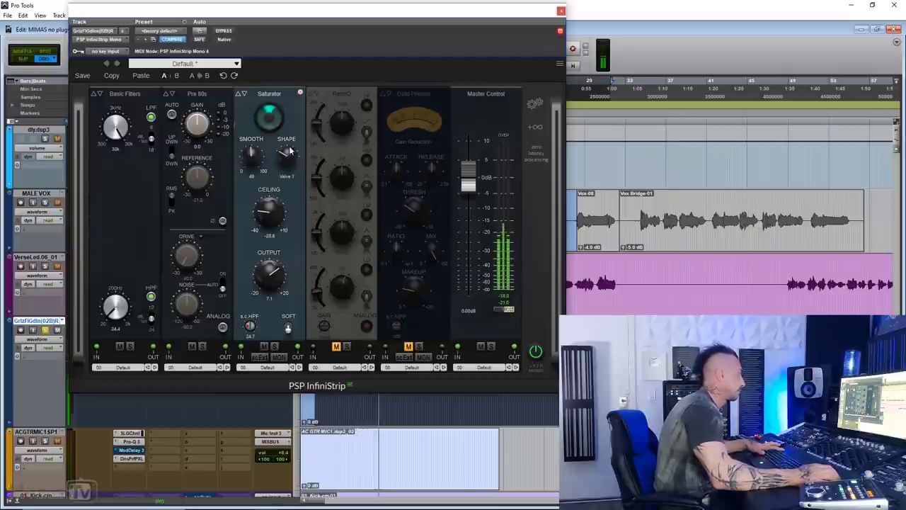
pyautogui.moveTo(289, 160); pyautogui.dragTo(287, 150)
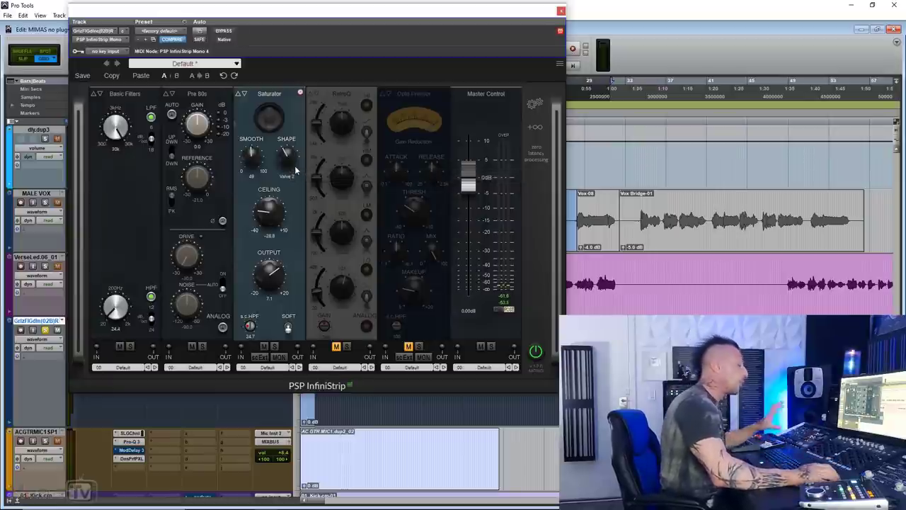
pyautogui.scroll(-2, 286, 157)
pyautogui.press('space')
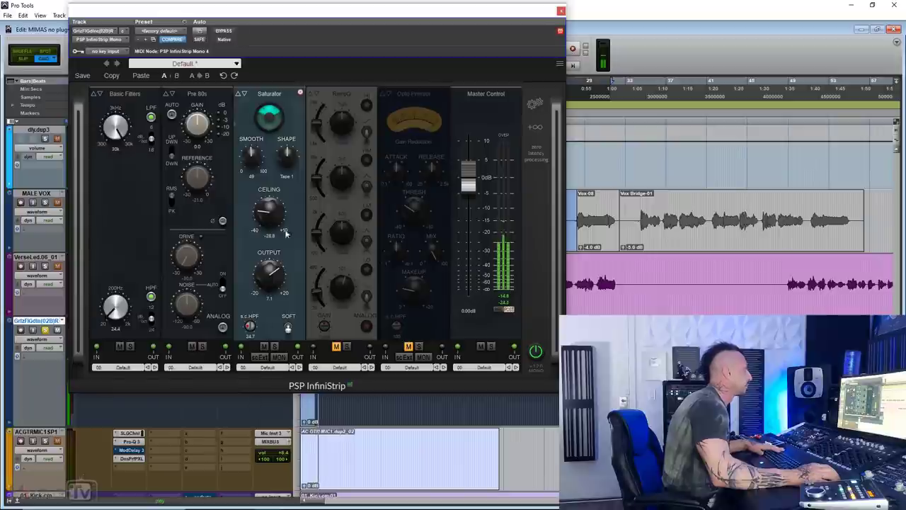
# Compare the Saturator's Valve 1 and Tape 1 shapes during playback and set the ceiling to -25.2.
pyautogui.moveTo(276, 198); pyautogui.dragTo(275, 214)
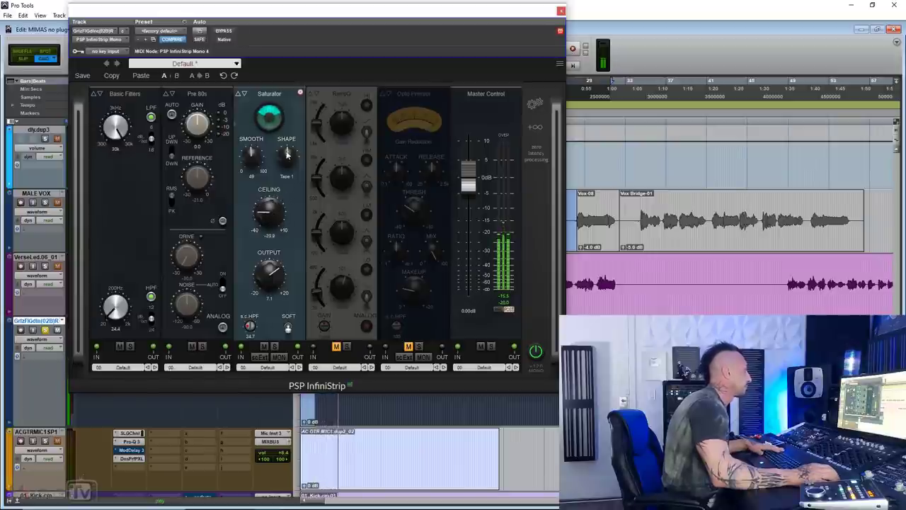
pyautogui.moveTo(287, 158); pyautogui.dragTo(287, 166)
pyautogui.scroll(-1, 286, 166)
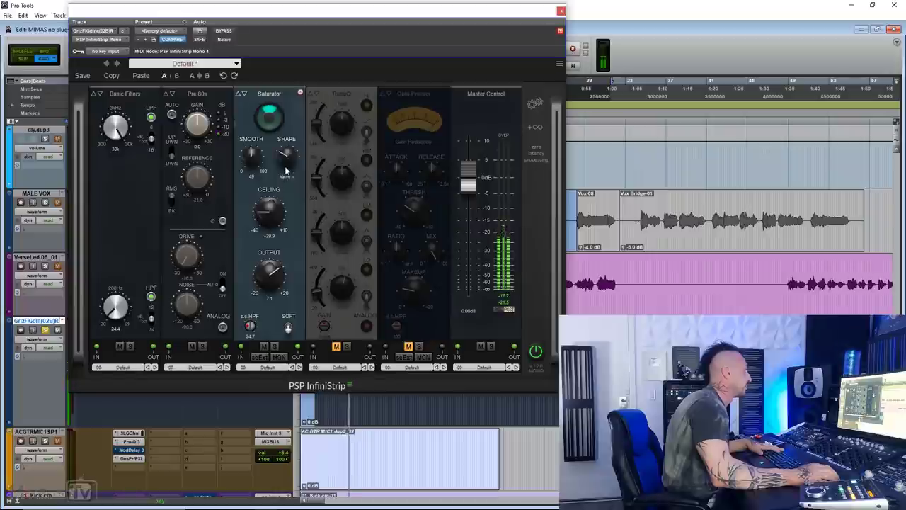
pyautogui.scroll(-1, 287, 157)
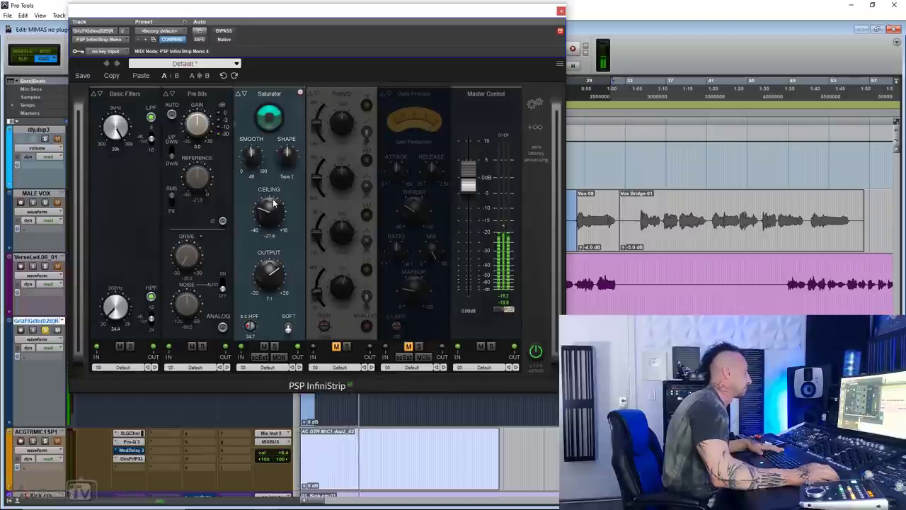
pyautogui.scroll(3, 274, 203)
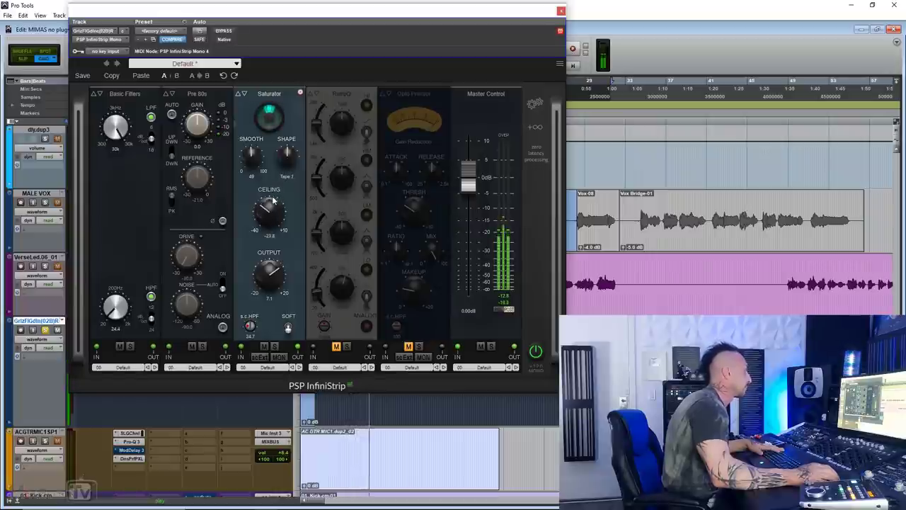
pyautogui.scroll(-1, 273, 203)
pyautogui.scroll(1, 275, 203)
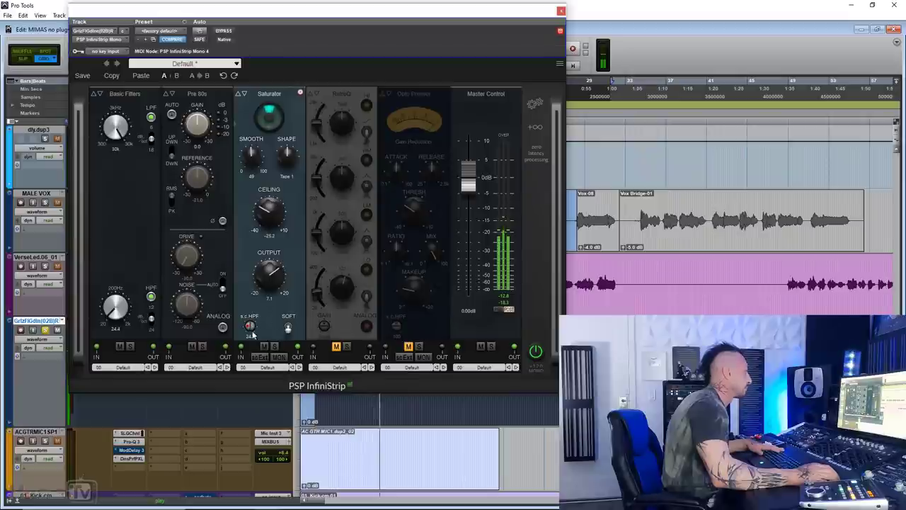
# Compare playback with the Saturator muted, then turn off its side-chain HPF, setting the ceiling to -23.5 and output to 3.6.
pyautogui.click(264, 346)
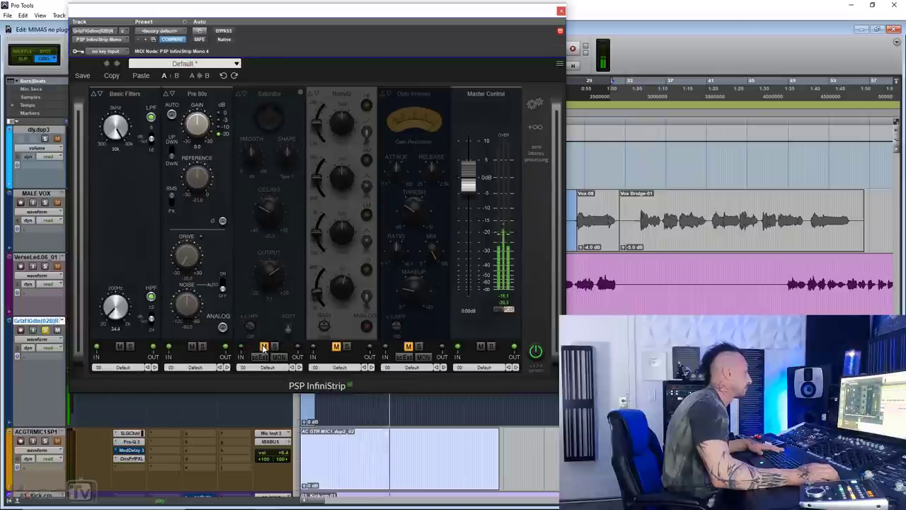
pyautogui.click(264, 346)
pyautogui.scroll(-3, 269, 207)
pyautogui.moveTo(267, 280); pyautogui.dragTo(266, 293)
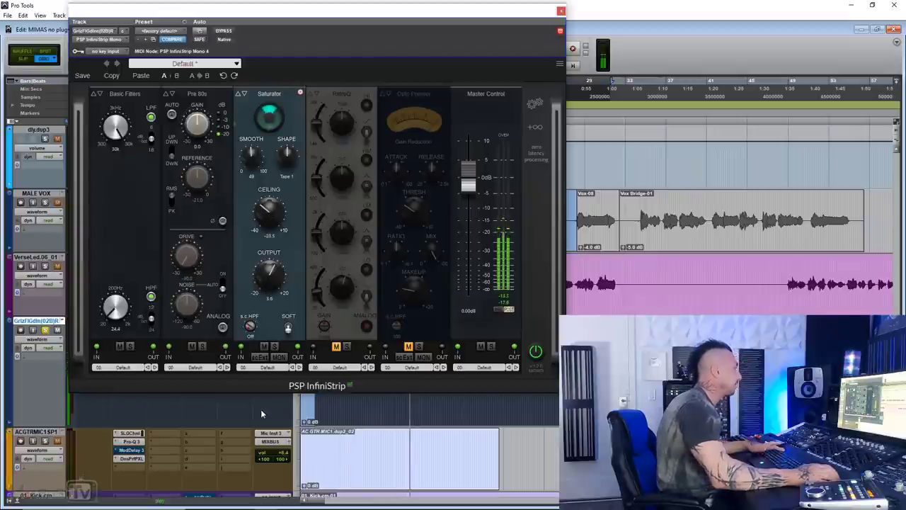
pyautogui.press('space')
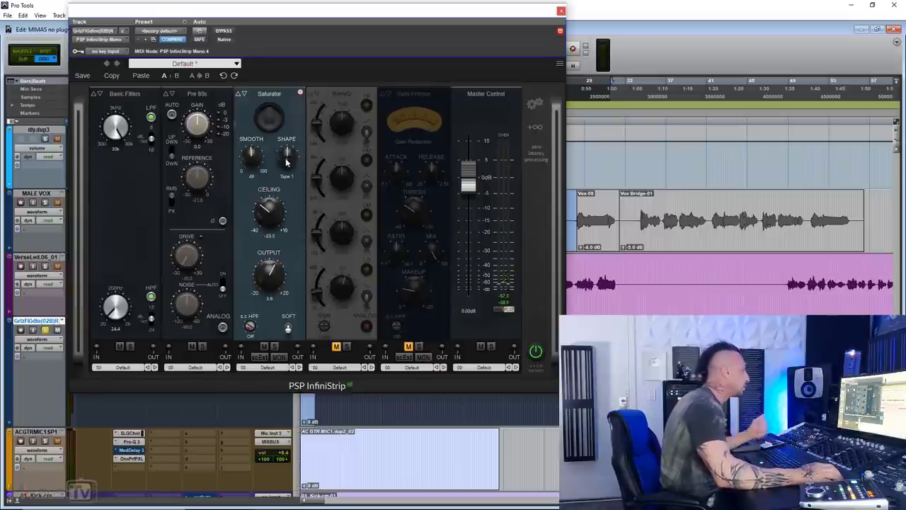
# Audition the Saturator's Tape 2 shape on the guitar during playback with the ceiling lowered to -28.3.
pyautogui.moveTo(322, 17)
pyautogui.mouseDown()
pyautogui.moveTo(338, 12)
pyautogui.moveTo(330, 12)
pyautogui.mouseUp()
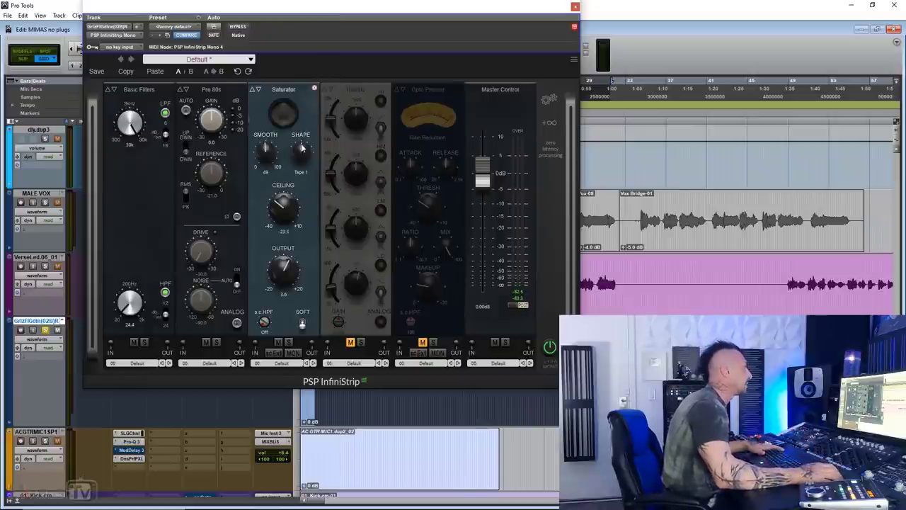
pyautogui.press('space')
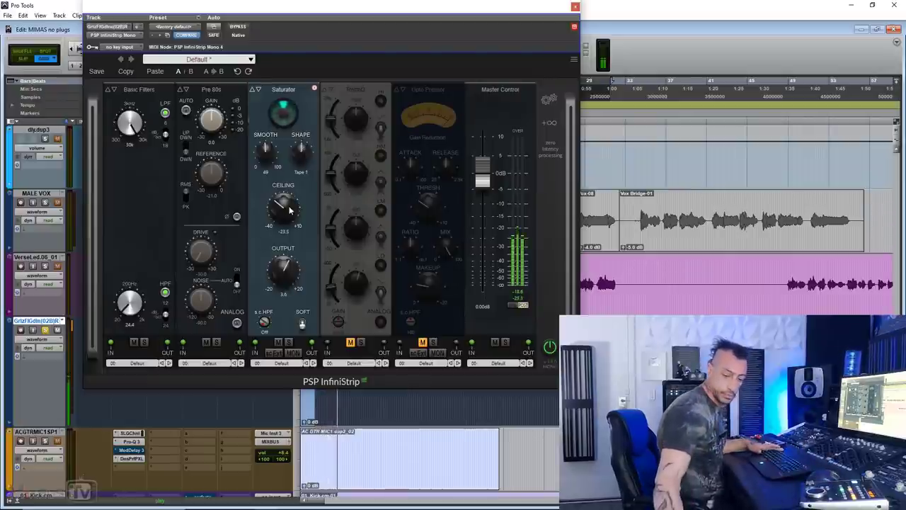
pyautogui.moveTo(283, 214); pyautogui.dragTo(283, 223)
pyautogui.moveTo(305, 153)
pyautogui.mouseDown()
pyautogui.moveTo(303, 137)
pyautogui.moveTo(303, 148)
pyautogui.mouseUp()
pyautogui.moveTo(283, 206); pyautogui.dragTo(283, 203)
pyautogui.moveTo(302, 147)
pyautogui.mouseDown()
pyautogui.moveTo(299, 160)
pyautogui.moveTo(305, 136)
pyautogui.mouseUp()
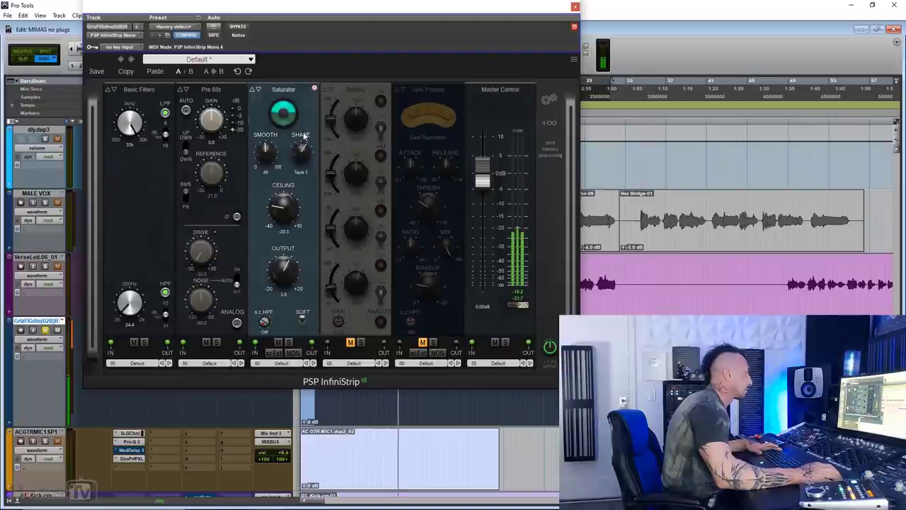
# Try the Saturator's soft switch with the ceiling at -22.4 and mute the module briefly to compare.
pyautogui.click(302, 322)
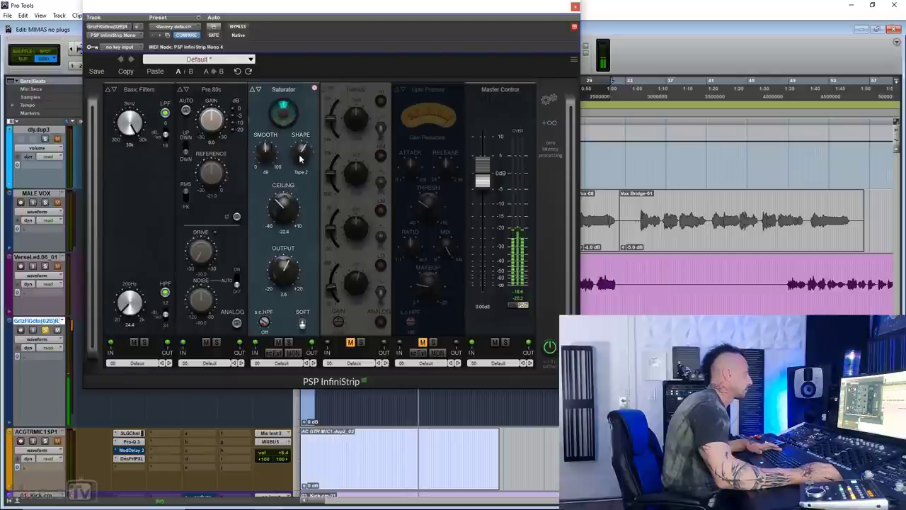
pyautogui.click(277, 342)
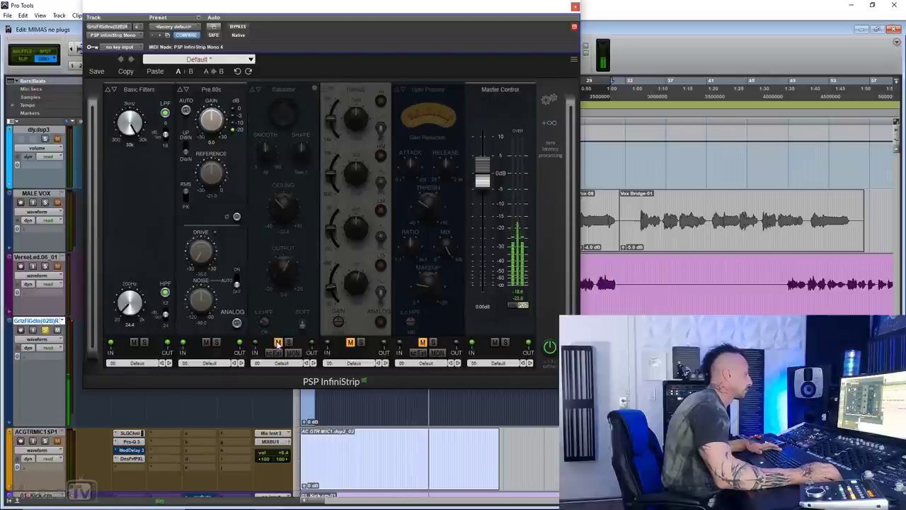
pyautogui.click(278, 343)
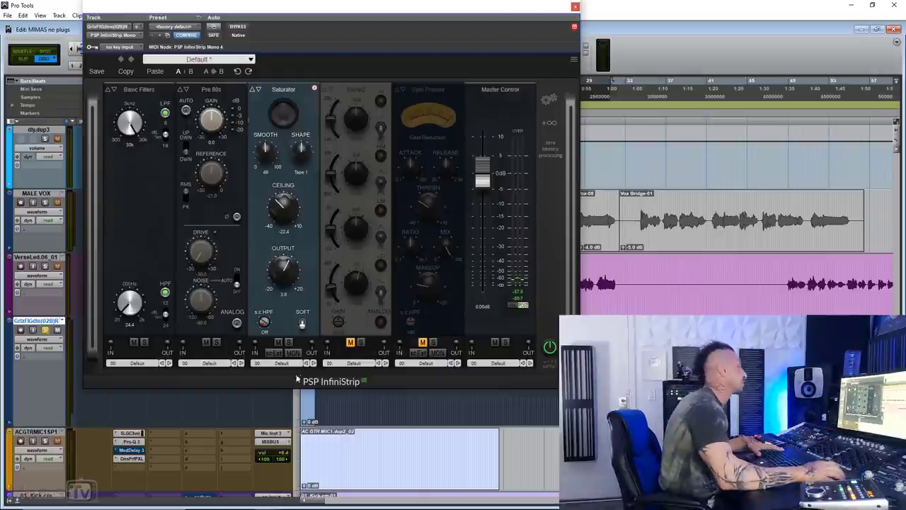
# Try the Saturator's Soft Clip and Hard Clip shapes during playback and raise the smooth amount to 81.
pyautogui.click(302, 151)
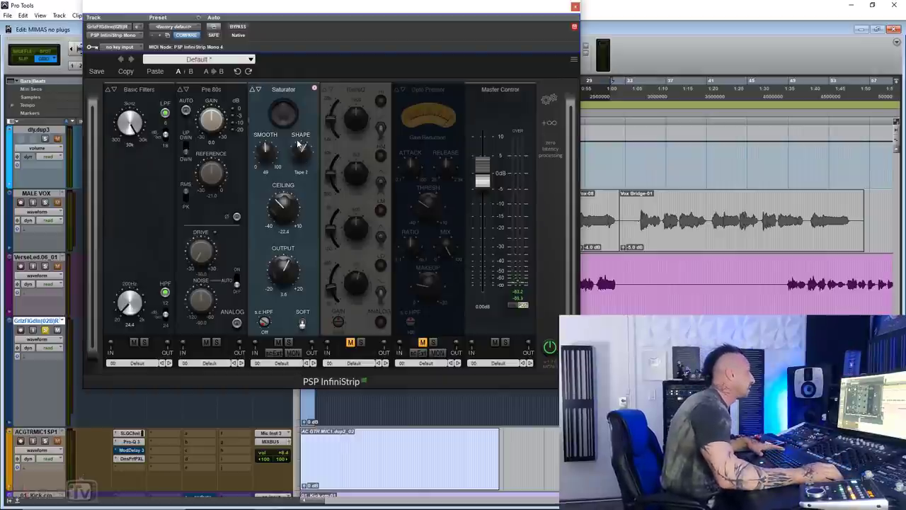
pyautogui.click(301, 149)
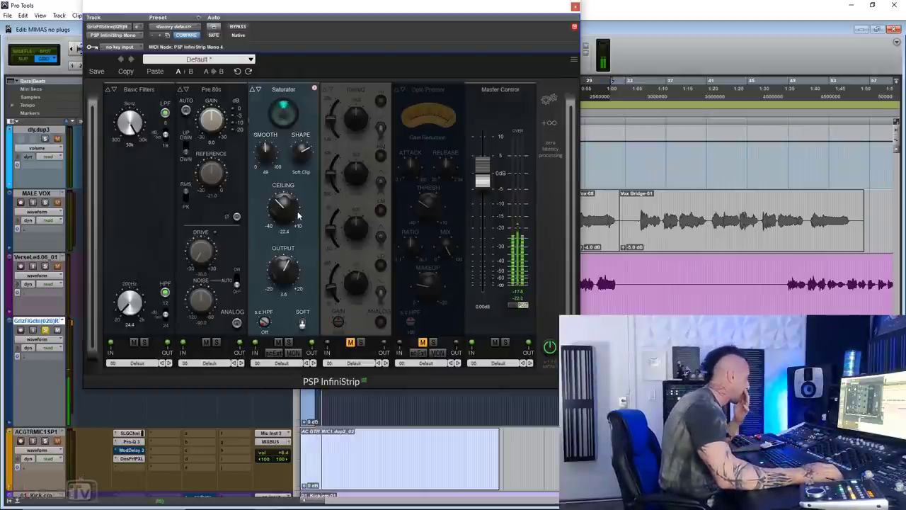
pyautogui.moveTo(285, 207)
pyautogui.mouseDown()
pyautogui.moveTo(282, 231)
pyautogui.moveTo(286, 199)
pyautogui.mouseUp()
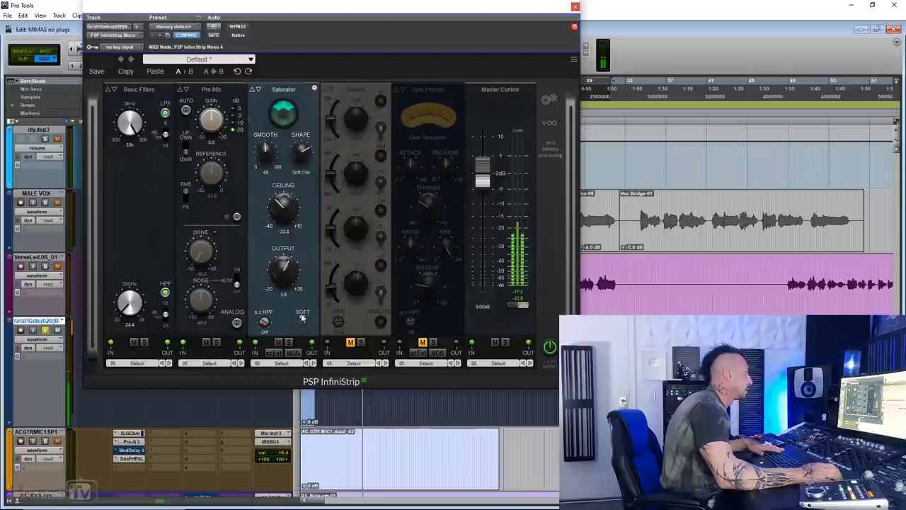
pyautogui.moveTo(302, 131); pyautogui.dragTo(304, 128)
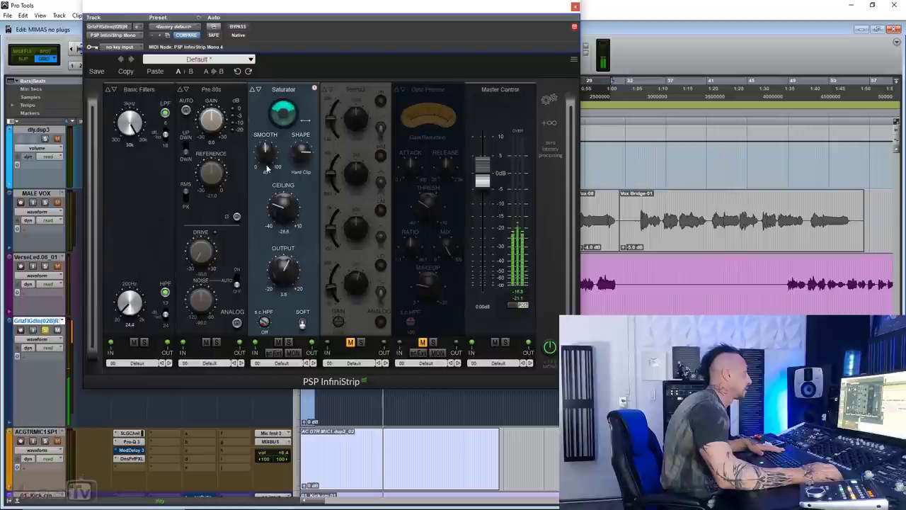
pyautogui.moveTo(264, 165); pyautogui.dragTo(264, 189)
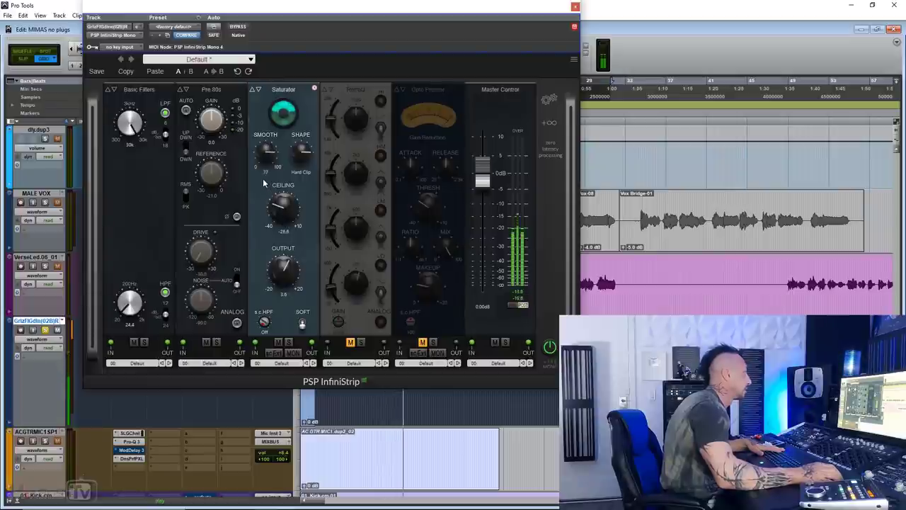
# Compare the Saturator's Soft Clip and Valve 1 shapes with the muted module, leaving the Saturator muted.
pyautogui.moveTo(301, 144); pyautogui.dragTo(302, 153)
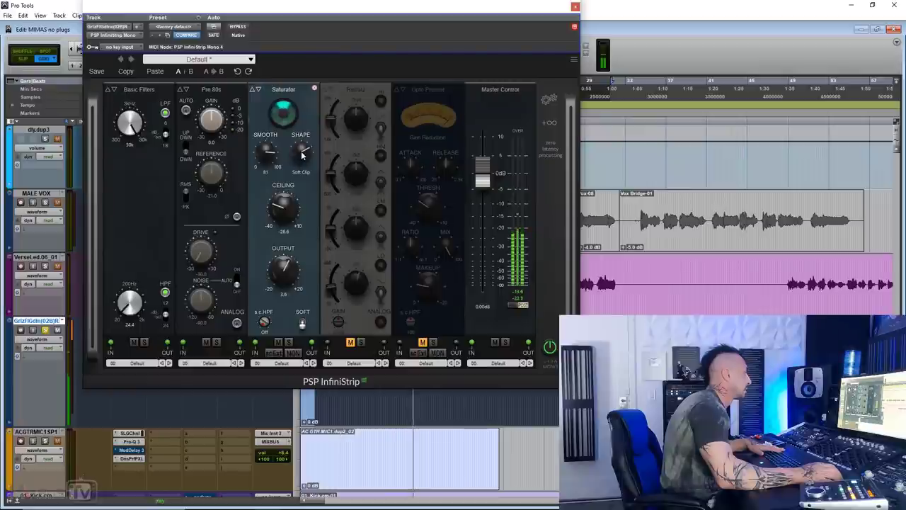
pyautogui.click(278, 343)
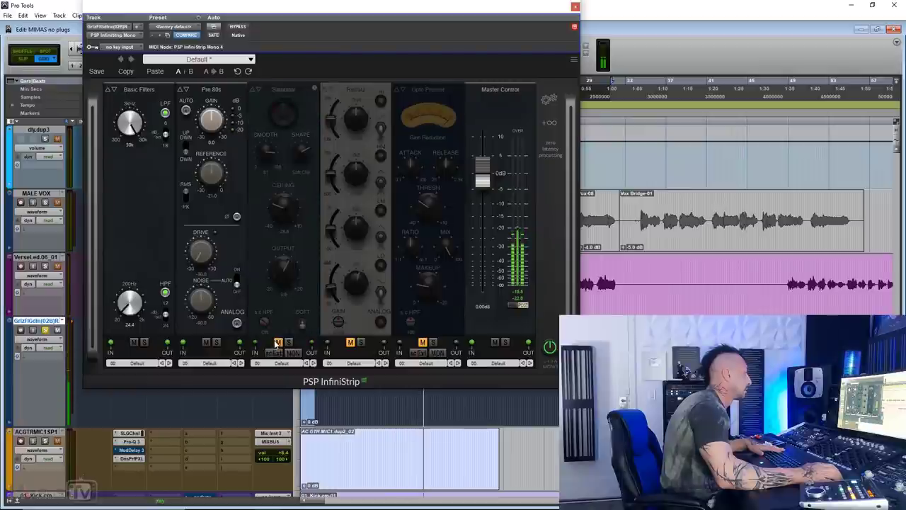
pyautogui.click(278, 342)
pyautogui.moveTo(302, 152); pyautogui.dragTo(288, 213)
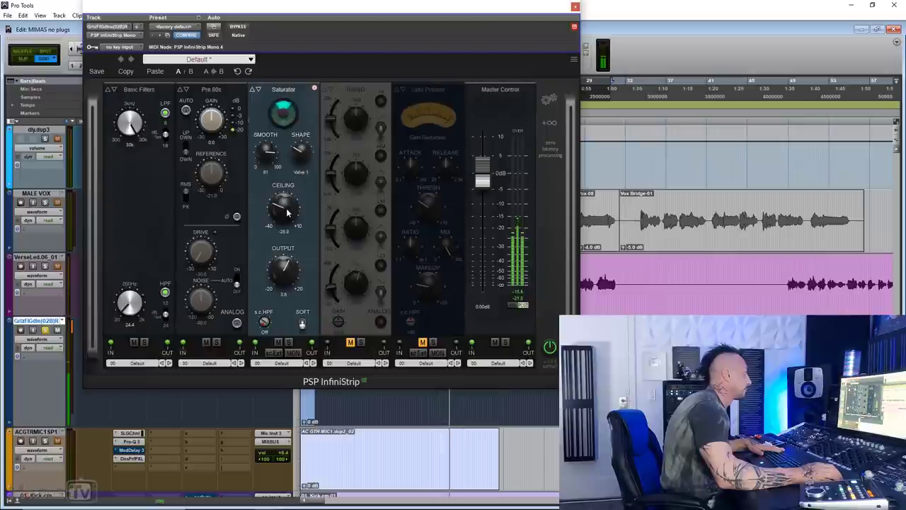
pyautogui.click(278, 343)
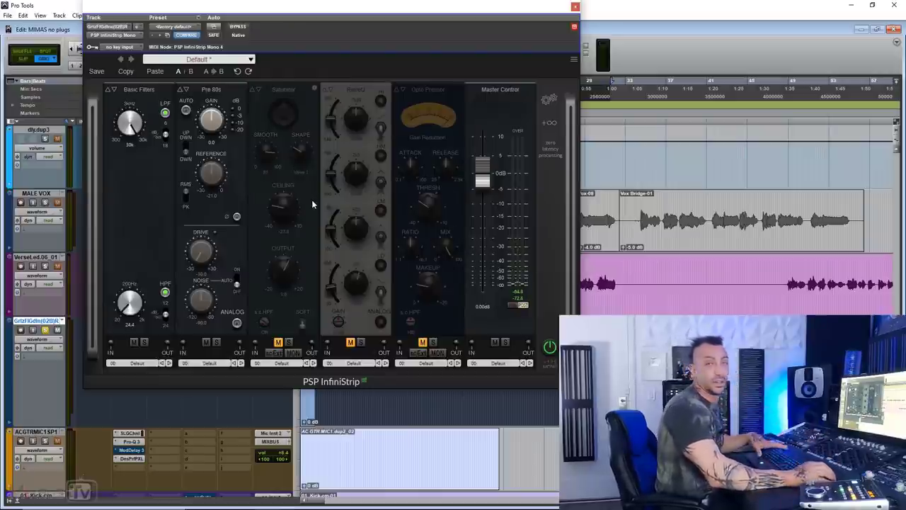
# Move on to the MALE VOX strip, compare its Saturator muted and active during playback, and set the ceiling to -22.4.
pyautogui.moveTo(353, 12); pyautogui.dragTo(379, 15)
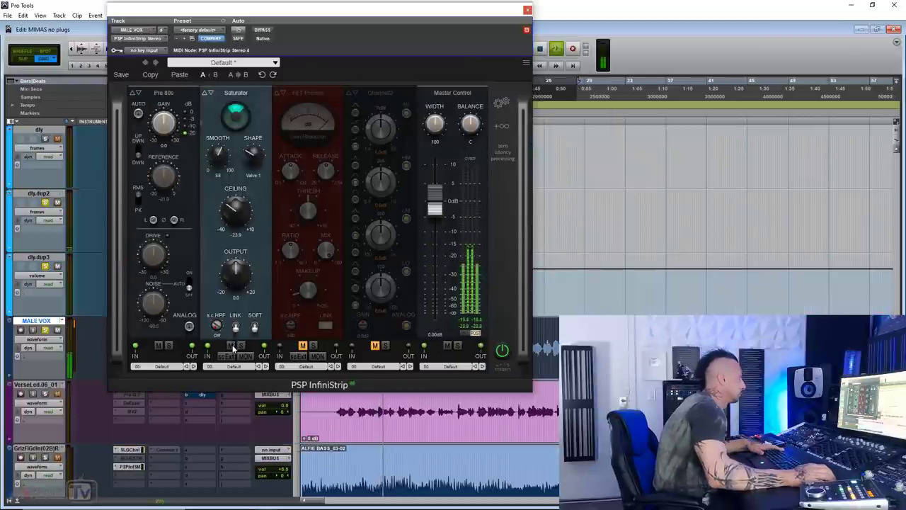
pyautogui.click(231, 345)
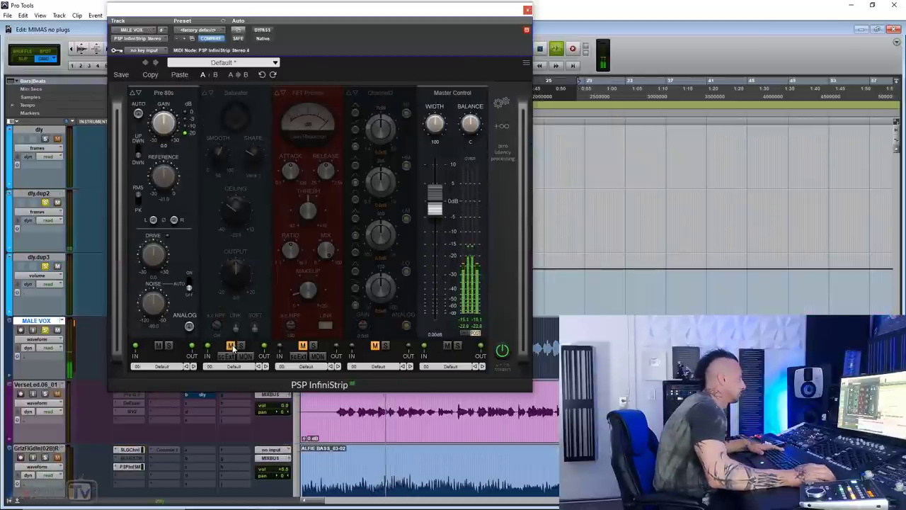
pyautogui.click(231, 344)
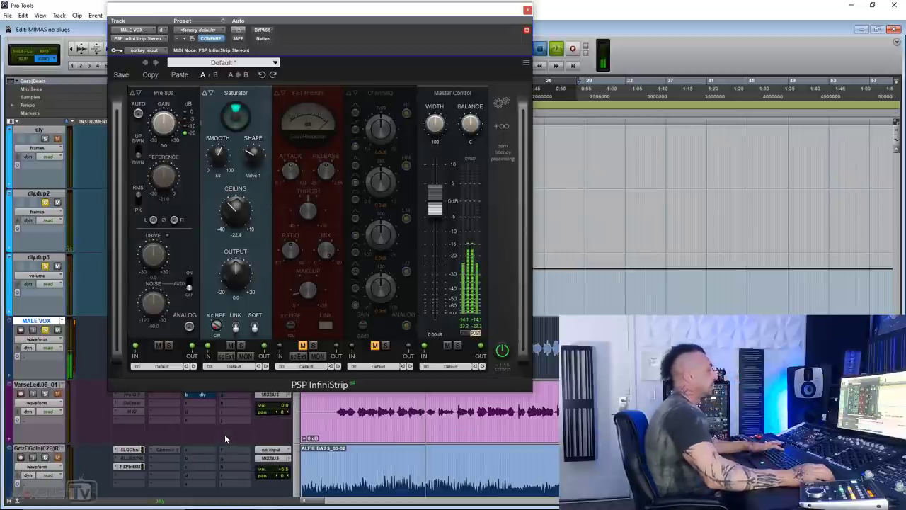
pyautogui.press('space')
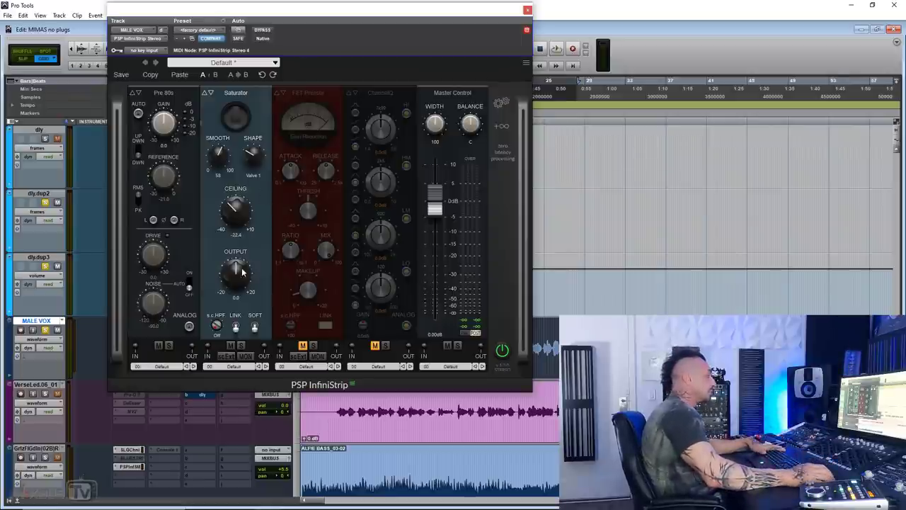
# Lower the MALE VOX Saturator's ceiling during playback, raise its output to compensate and compare with the module muted.
pyautogui.press('space')
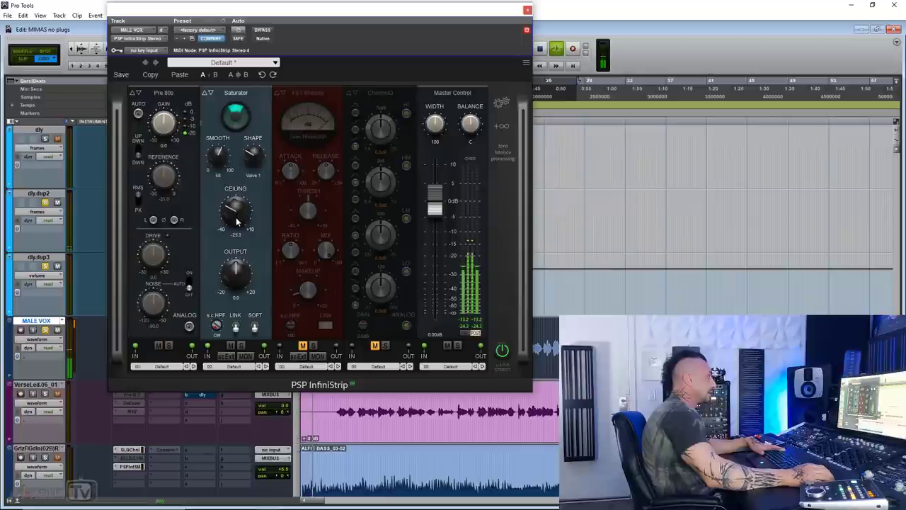
pyautogui.moveTo(234, 266); pyautogui.dragTo(234, 260)
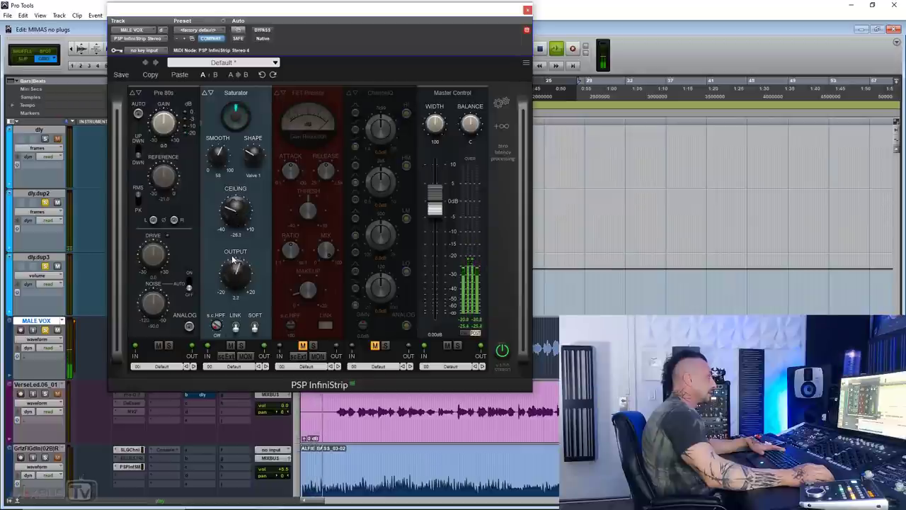
pyautogui.click(230, 345)
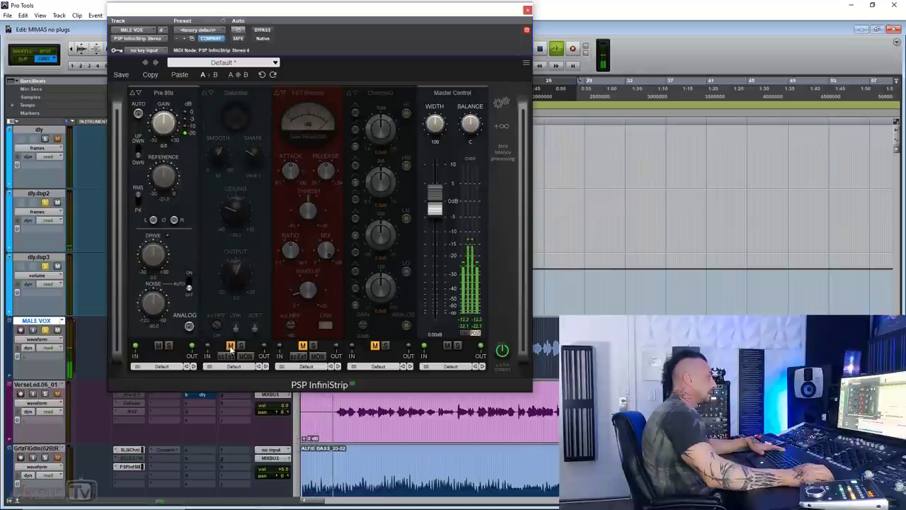
pyautogui.click(230, 346)
# Try the Valve 2 shape on the vocal, then settle on Tape 1 with the ceiling at -26.1 and output at 3.4.
pyautogui.moveTo(235, 208); pyautogui.dragTo(235, 211)
pyautogui.moveTo(237, 265); pyautogui.dragTo(237, 263)
pyautogui.moveTo(248, 156); pyautogui.dragTo(253, 151)
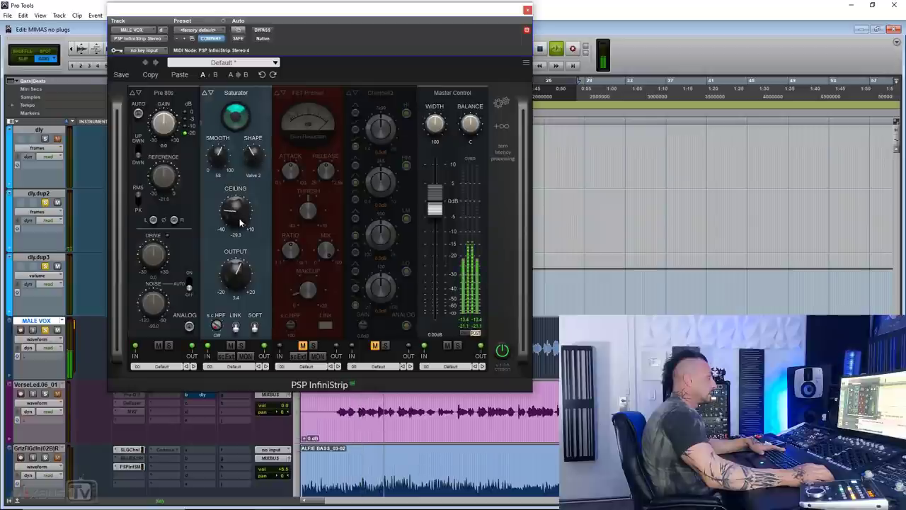
pyautogui.moveTo(239, 218); pyautogui.dragTo(242, 194)
pyautogui.moveTo(256, 159); pyautogui.dragTo(258, 149)
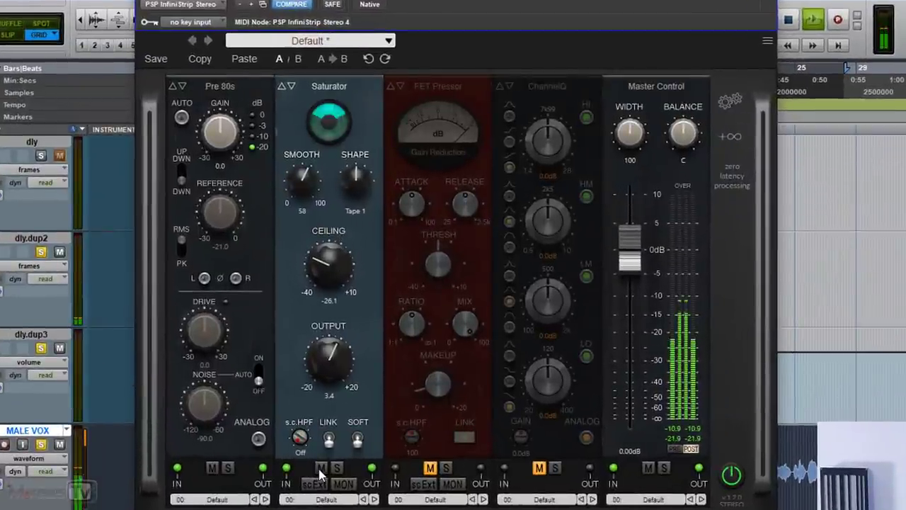
# Compare the vocal with the Saturator muted and active, and try the Tape 2 and Soft Clip shapes during playback.
pyautogui.click(321, 468)
pyautogui.click(320, 469)
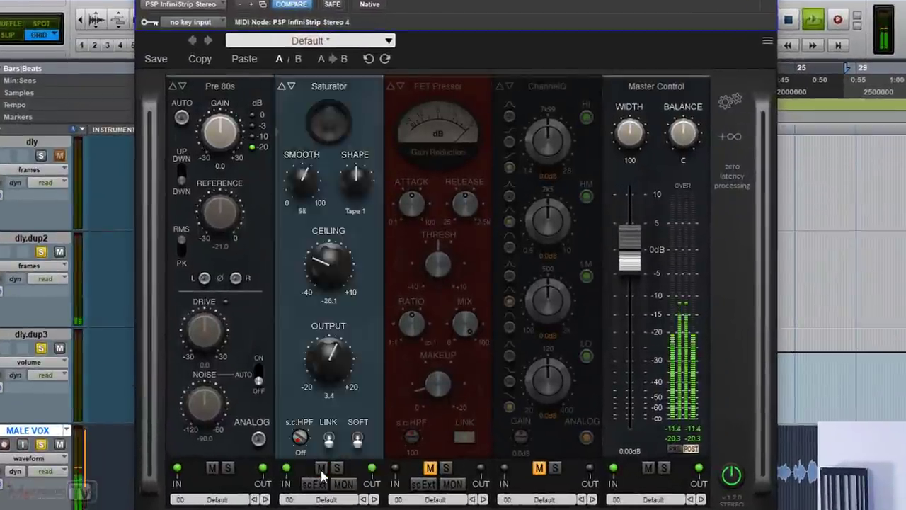
pyautogui.moveTo(359, 186); pyautogui.dragTo(361, 167)
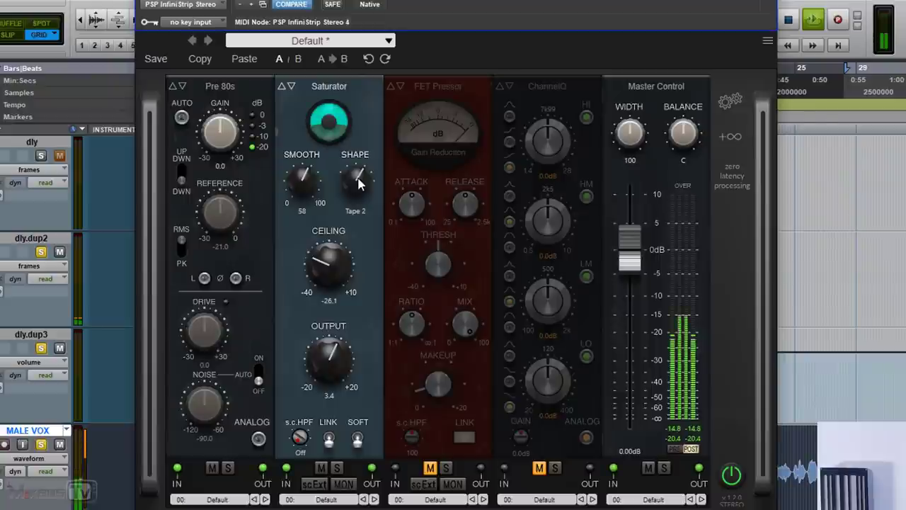
pyautogui.moveTo(357, 185); pyautogui.dragTo(359, 174)
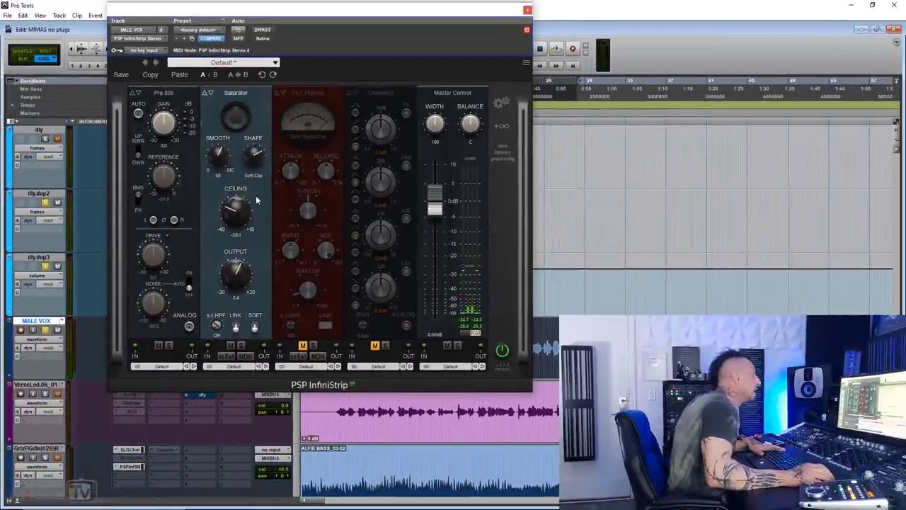
# Play the vocal and compare the Saturator's Soft Clip shape with the module muted, leaving the Saturator active.
pyautogui.press('space')
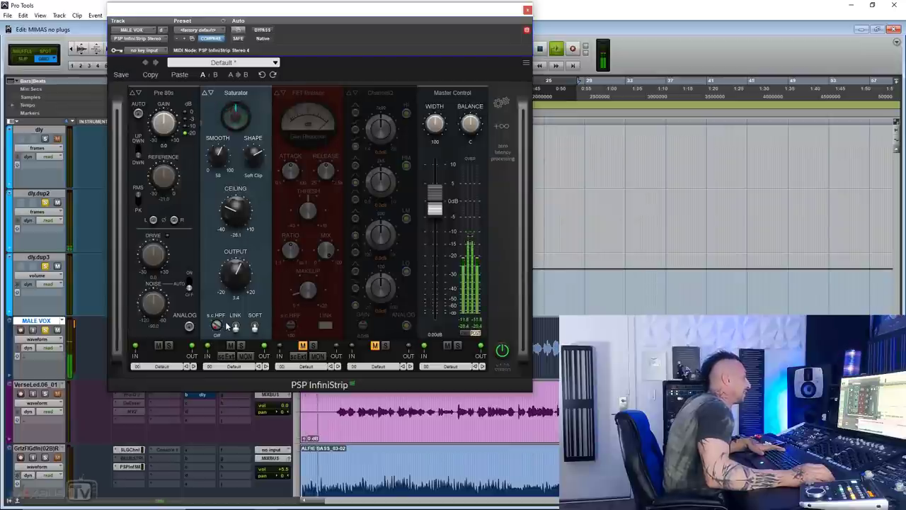
pyautogui.click(230, 345)
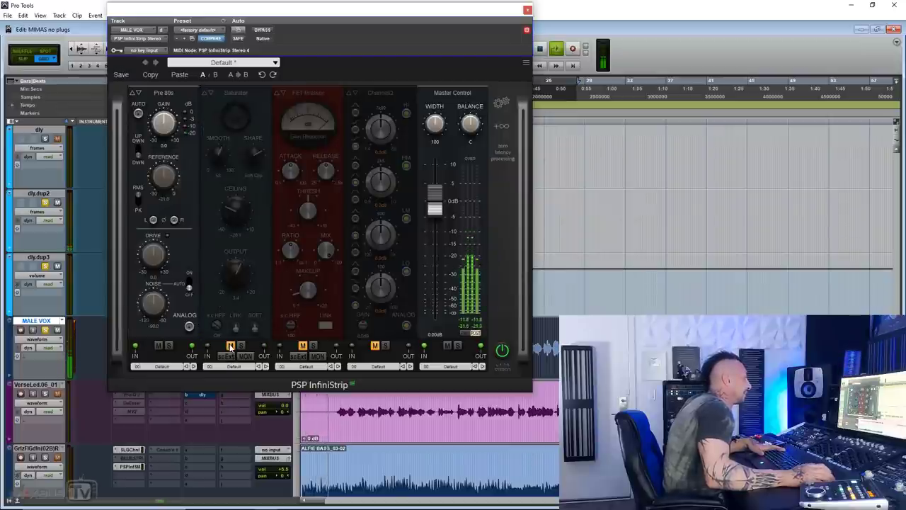
pyautogui.click(230, 346)
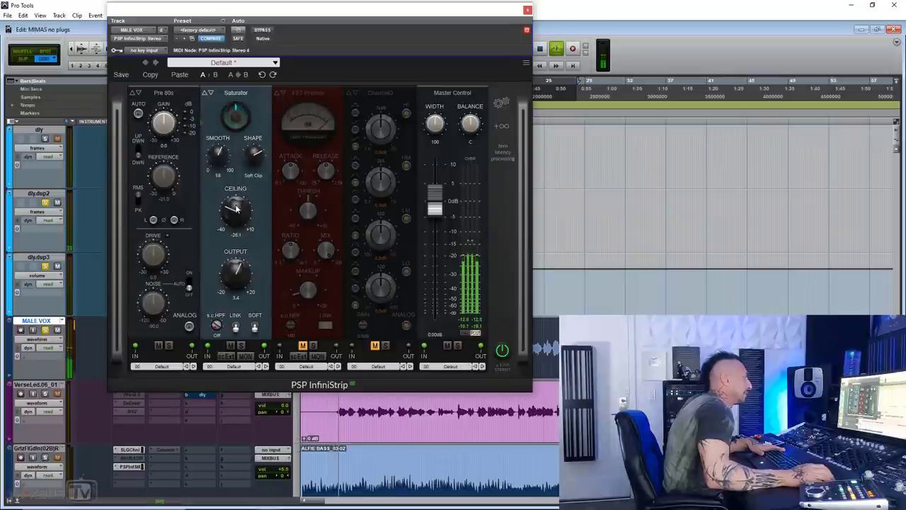
# Raise the Saturator's ceiling to -24.3, try the Hard Clip shape, then play Tape 1 with the Soft switch flipped.
pyautogui.moveTo(237, 208); pyautogui.dragTo(236, 201)
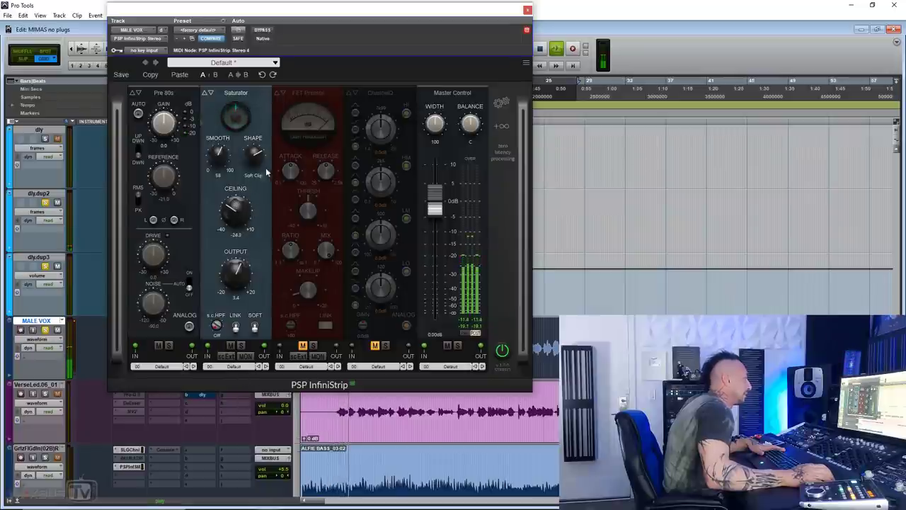
pyautogui.moveTo(257, 162); pyautogui.dragTo(261, 148)
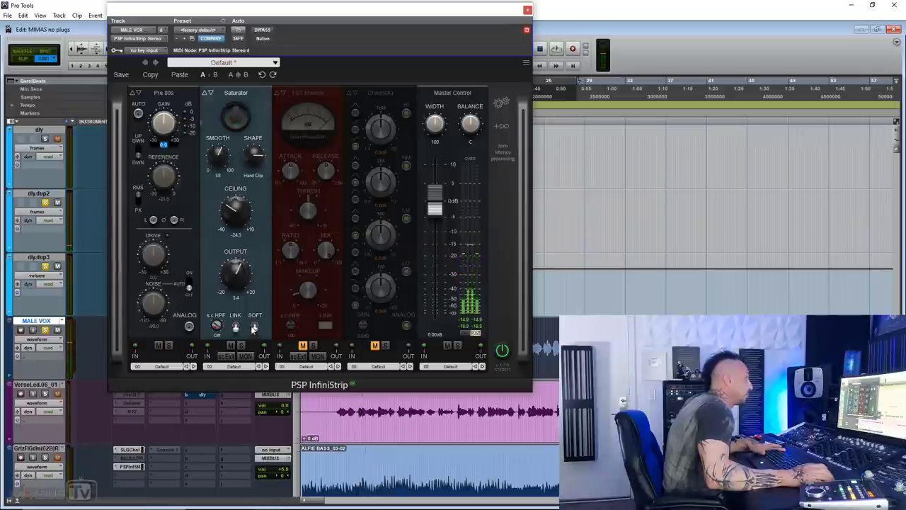
pyautogui.press('space')
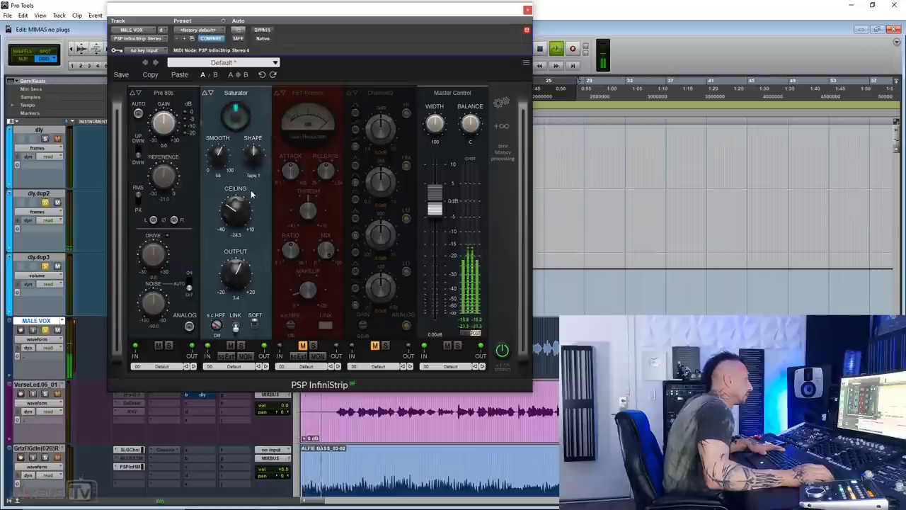
# Add a De-esser module between the Saturator and the FET Pressor and set its sensitivity to 61%.
pyautogui.click(319, 94)
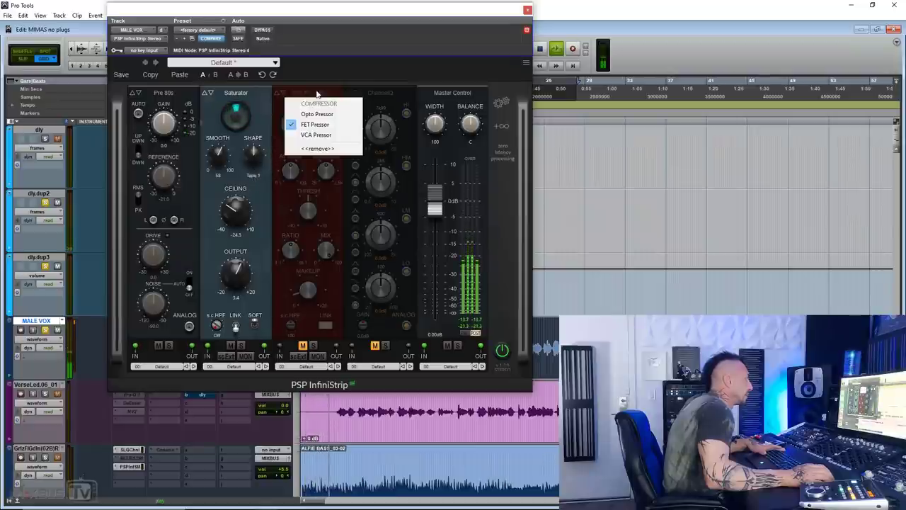
pyautogui.click(319, 149)
pyautogui.click(493, 135)
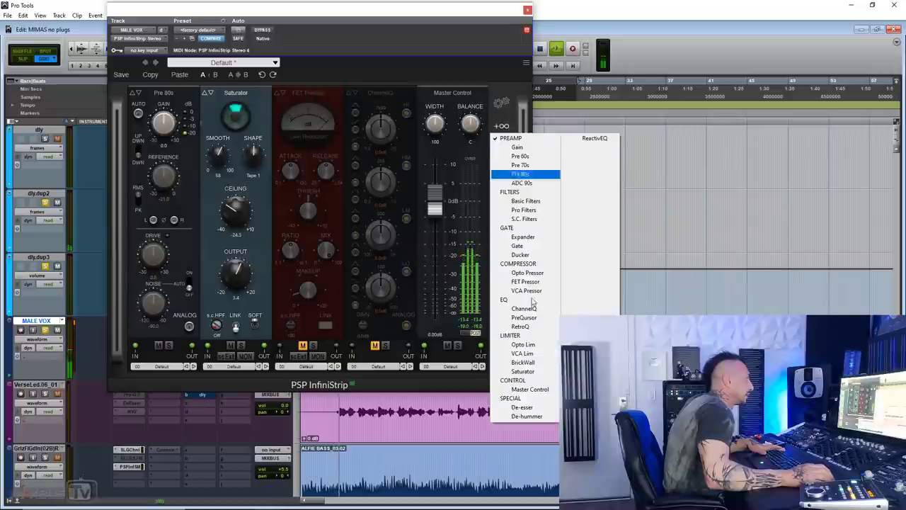
pyautogui.click(522, 407)
pyautogui.moveTo(518, 105); pyautogui.dragTo(303, 104)
pyautogui.moveTo(299, 183); pyautogui.dragTo(299, 177)
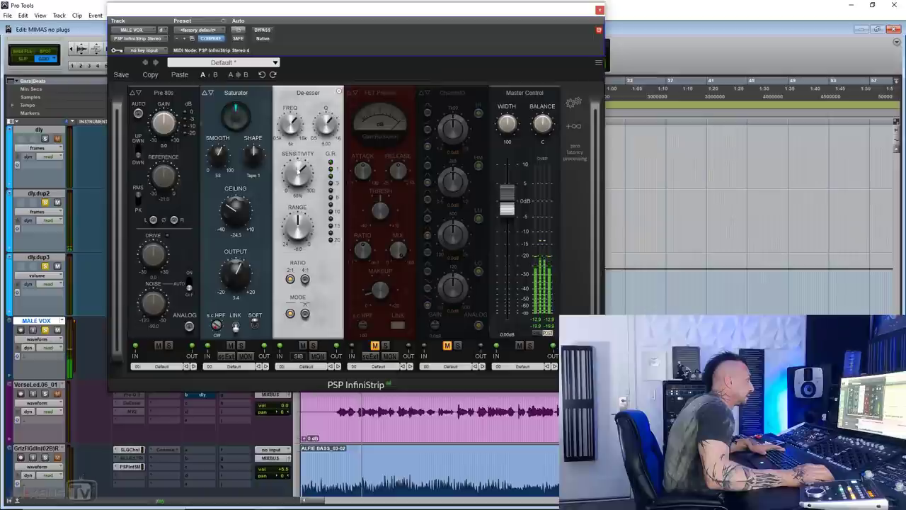
# Set the De-esser's frequency to 7k64 and range to -7.2, and switch it to the second mode.
pyautogui.moveTo(291, 125); pyautogui.dragTo(293, 121)
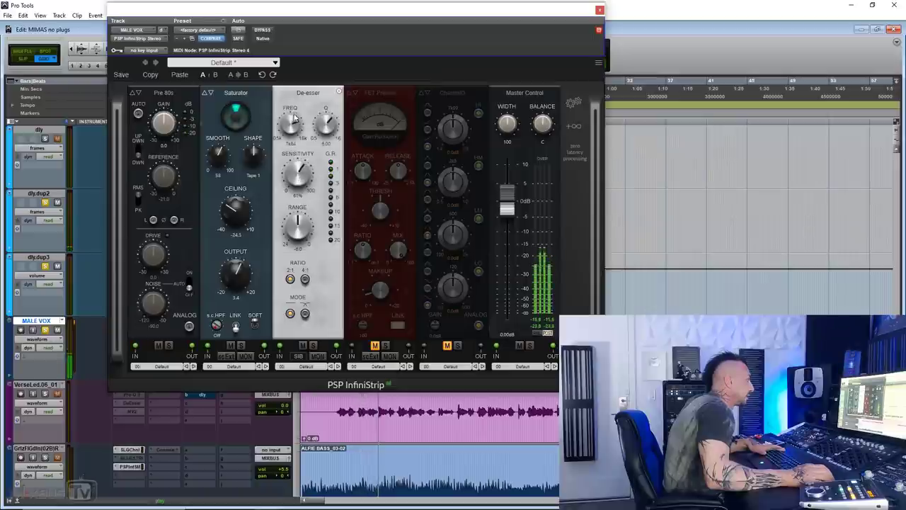
pyautogui.moveTo(297, 229); pyautogui.dragTo(295, 237)
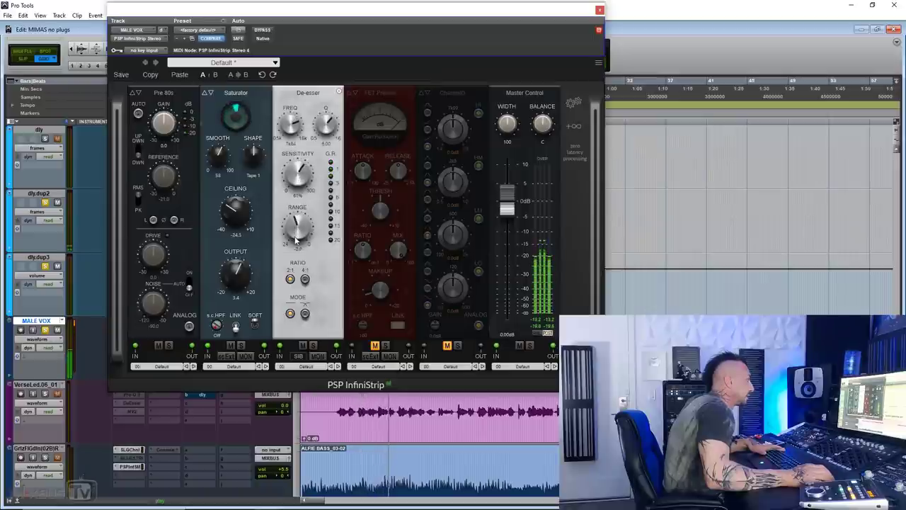
pyautogui.moveTo(296, 241); pyautogui.dragTo(296, 234)
pyautogui.click(306, 314)
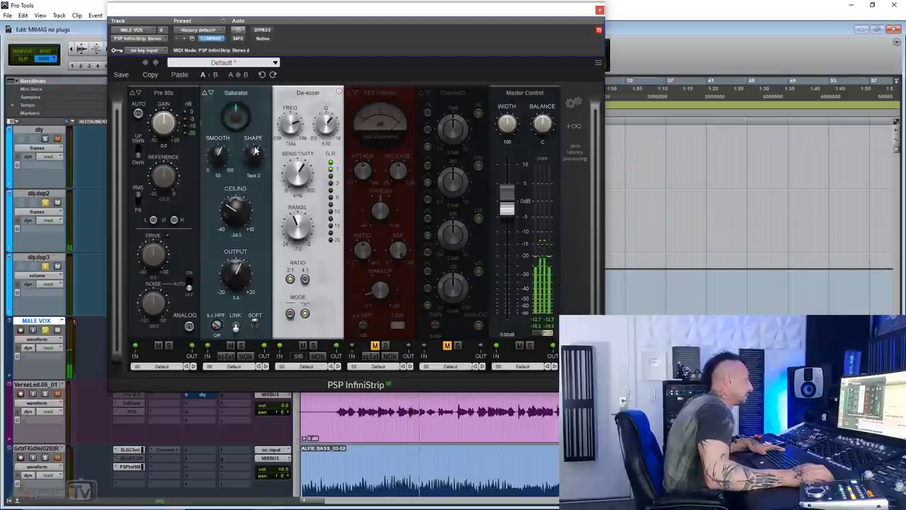
# Set the Saturator's shape to Valve 1, smooth to 42 and ceiling to -24.8, then stop playback.
pyautogui.moveTo(257, 160); pyautogui.dragTo(251, 191)
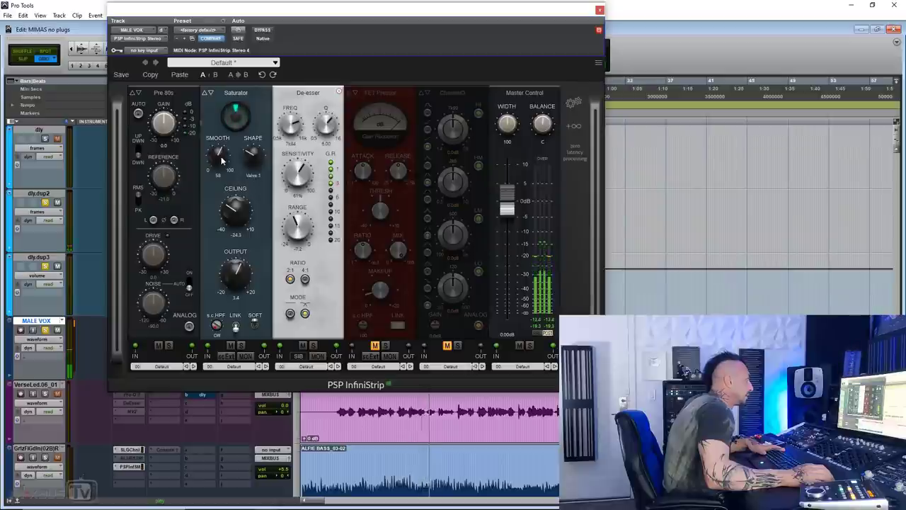
pyautogui.moveTo(220, 161); pyautogui.dragTo(235, 217)
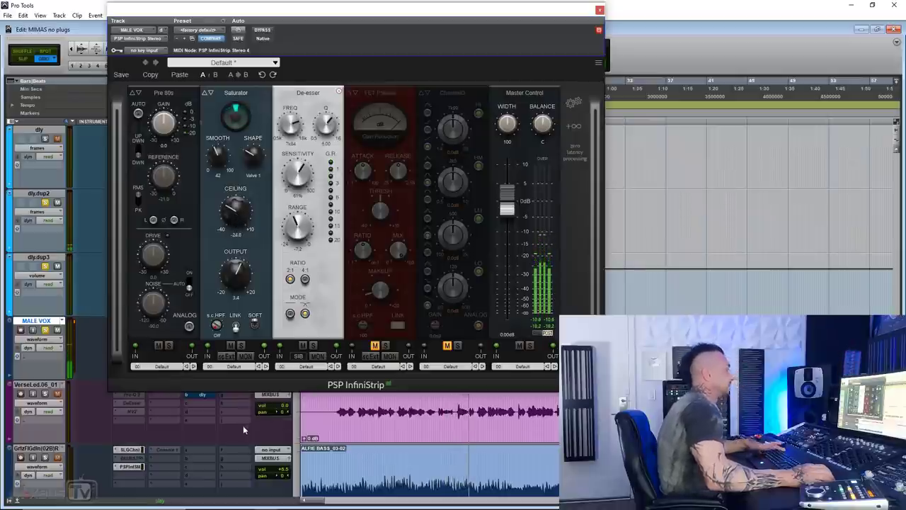
pyautogui.press('space')
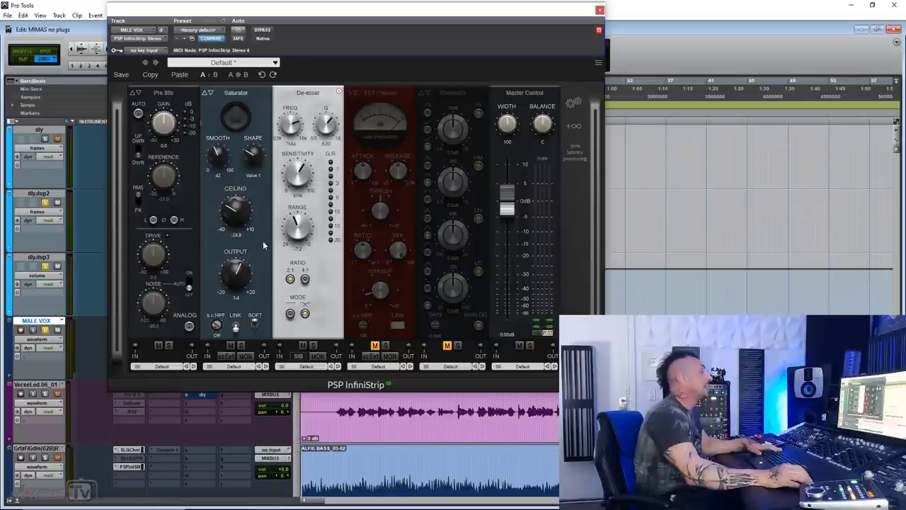